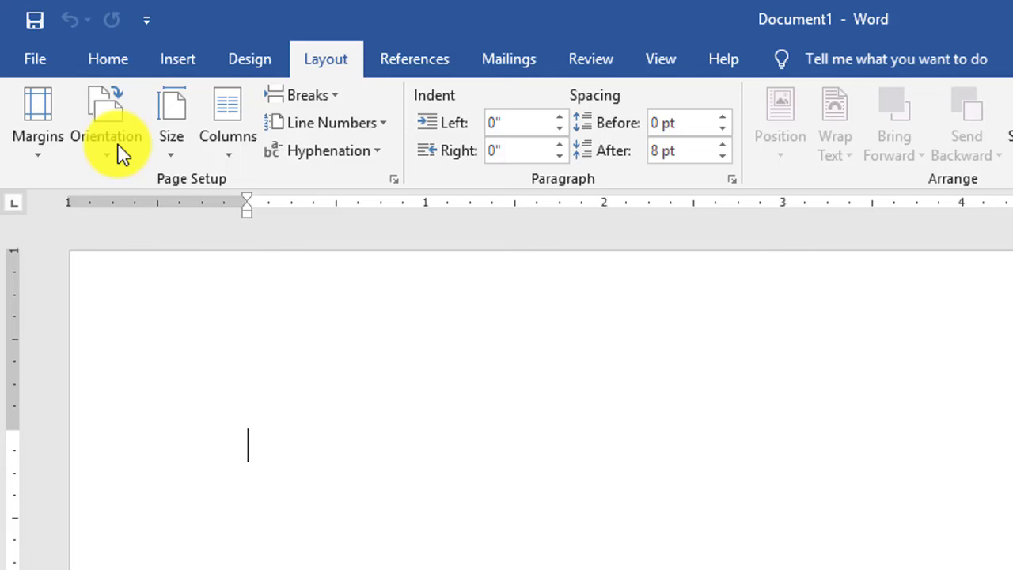
- Apply the Last Custom Setting margins and type the titles School Time Table, Class 9th, Session 2018-2019
left_click(41, 159)
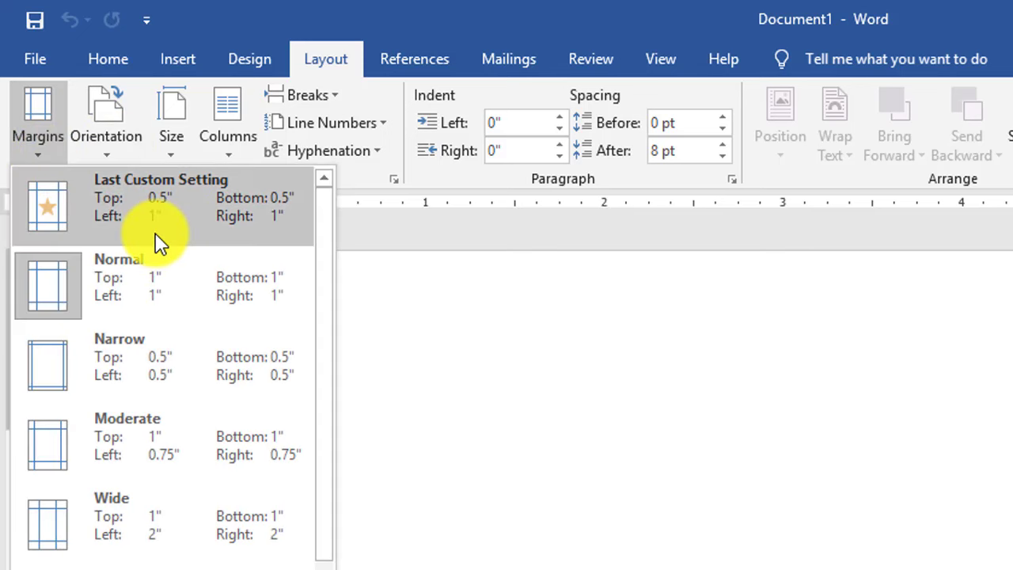
left_click(162, 214)
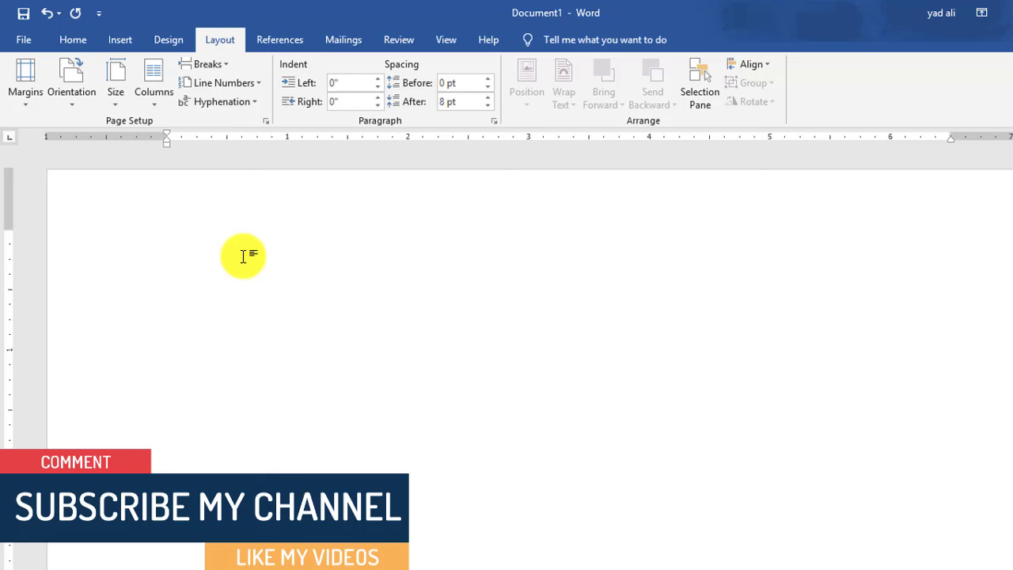
type("School Time Table")
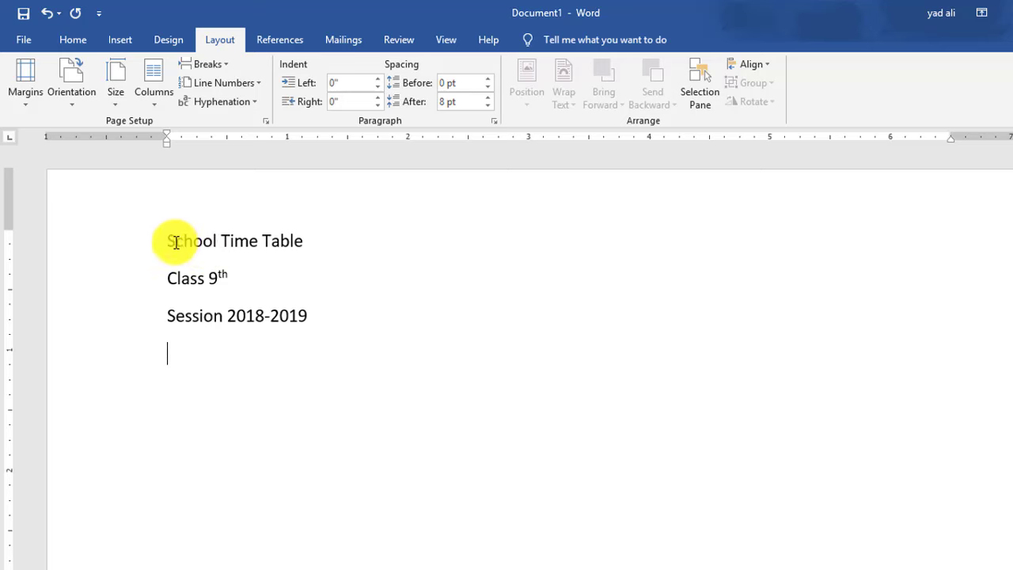
- Give the three title lines 0 pt spacing after and make them centred, bold and 14 pt
left_click_drag(167, 241, 325, 309)
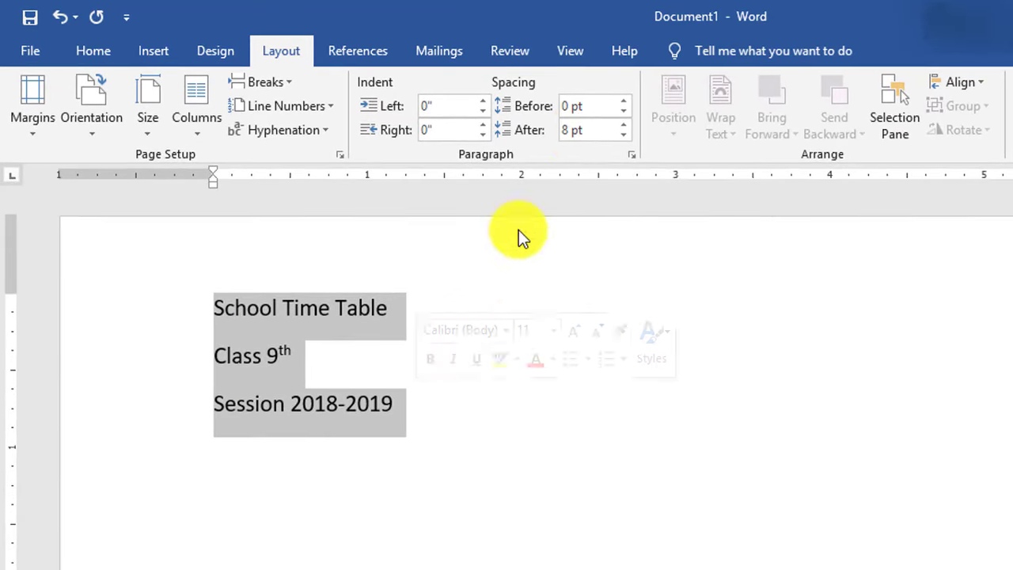
left_click(624, 133)
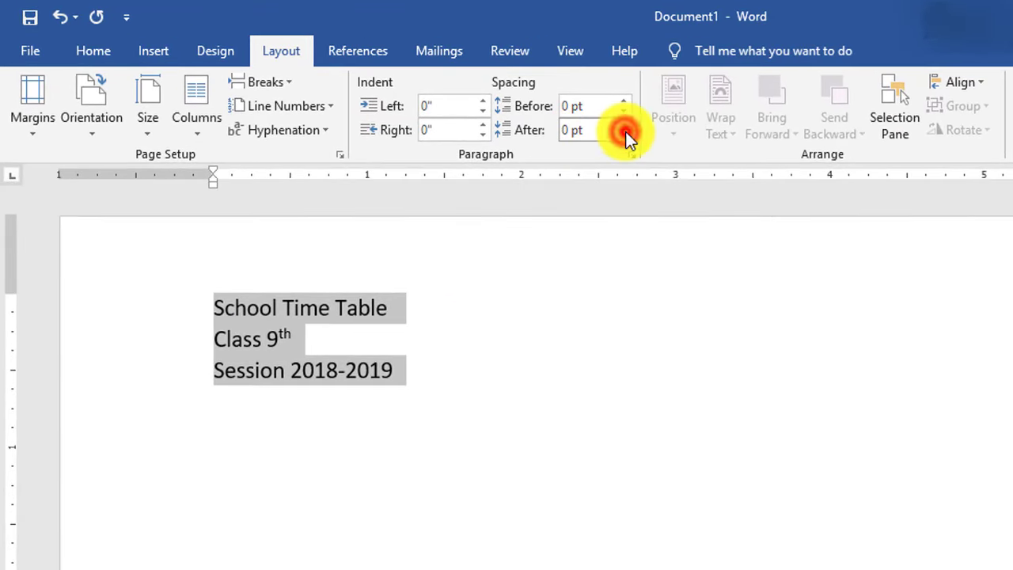
left_click(114, 60)
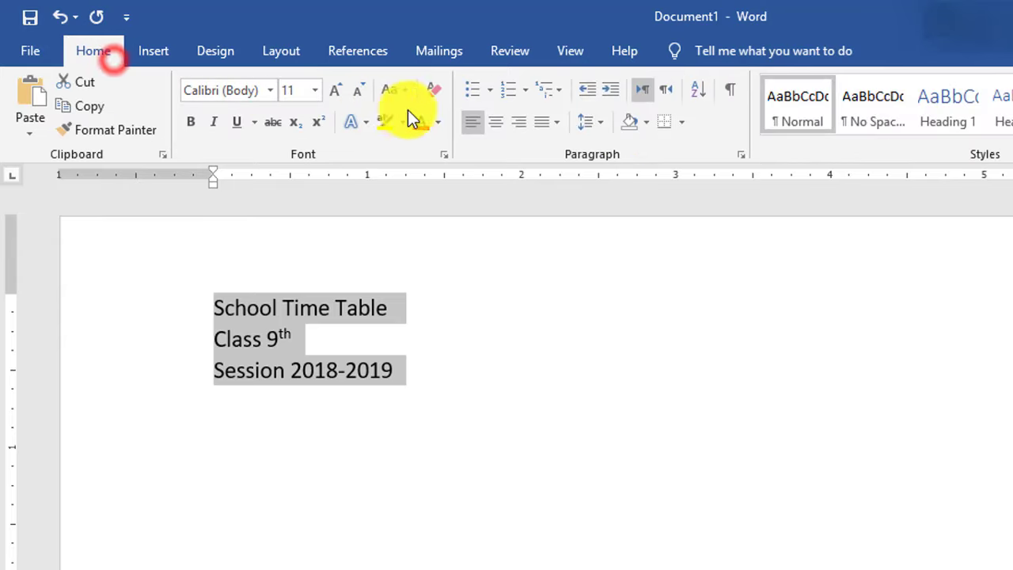
left_click(361, 89)
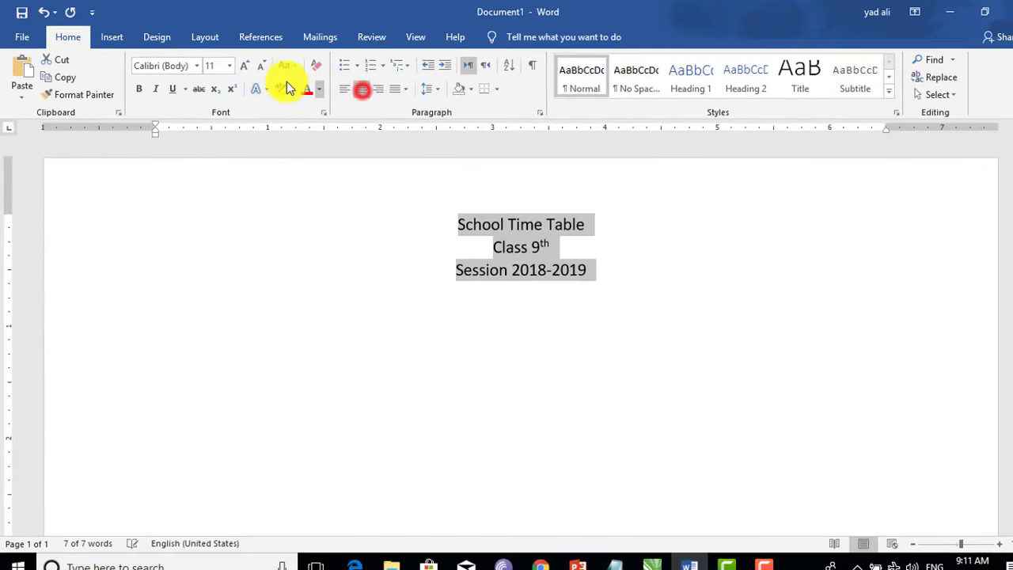
left_click(211, 66)
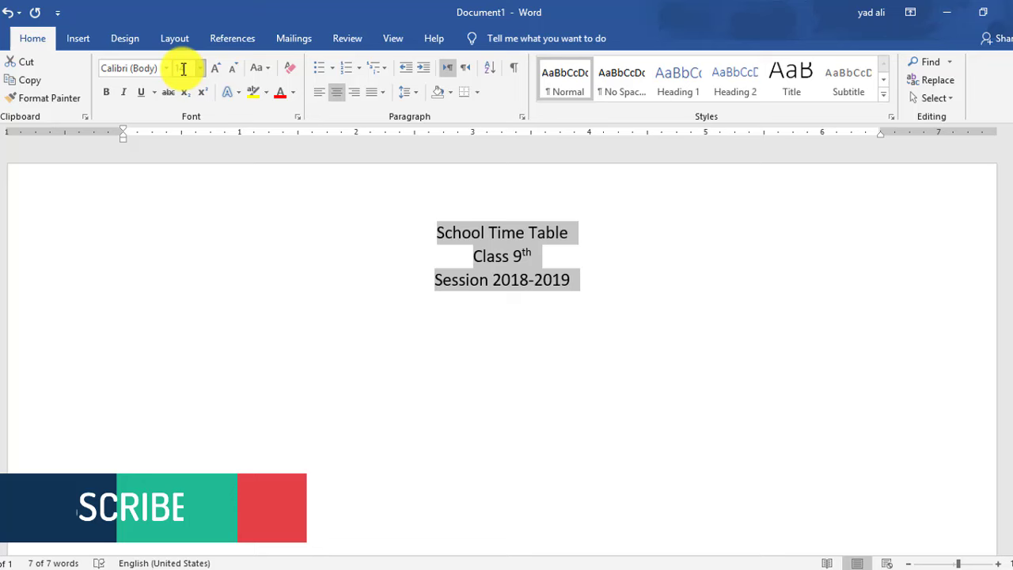
type("14")
key("Return")
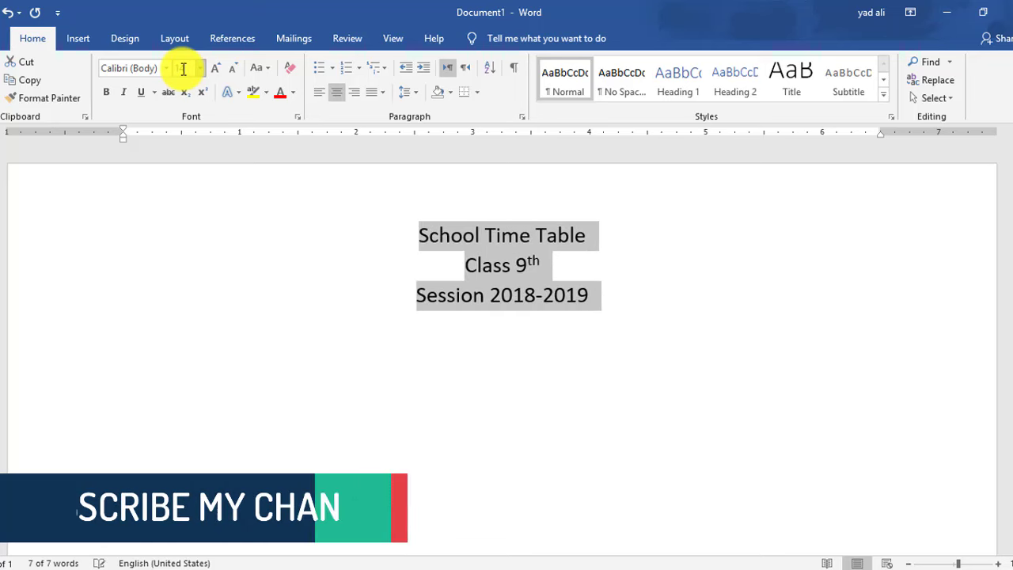
left_click(108, 93)
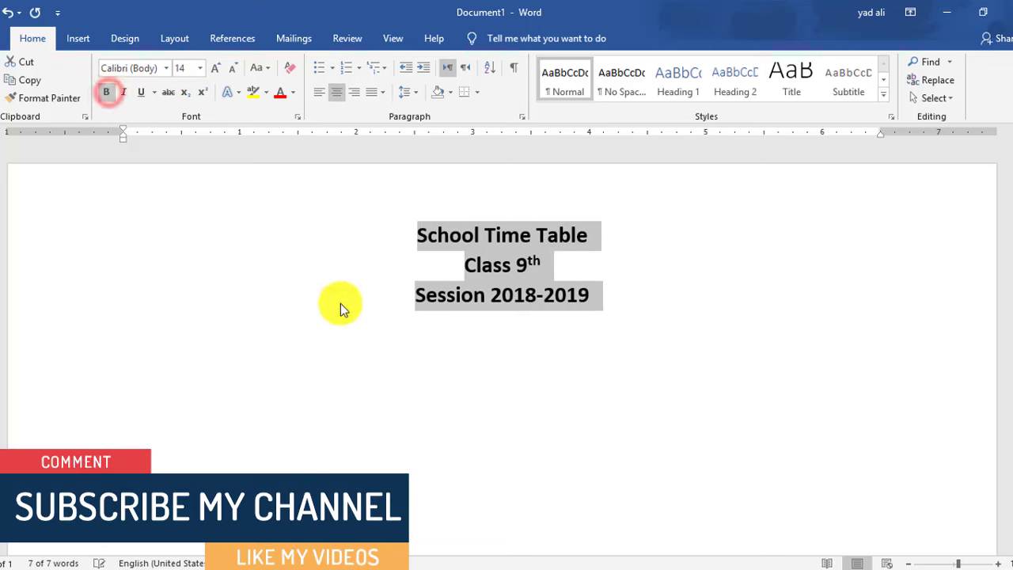
left_click(471, 378)
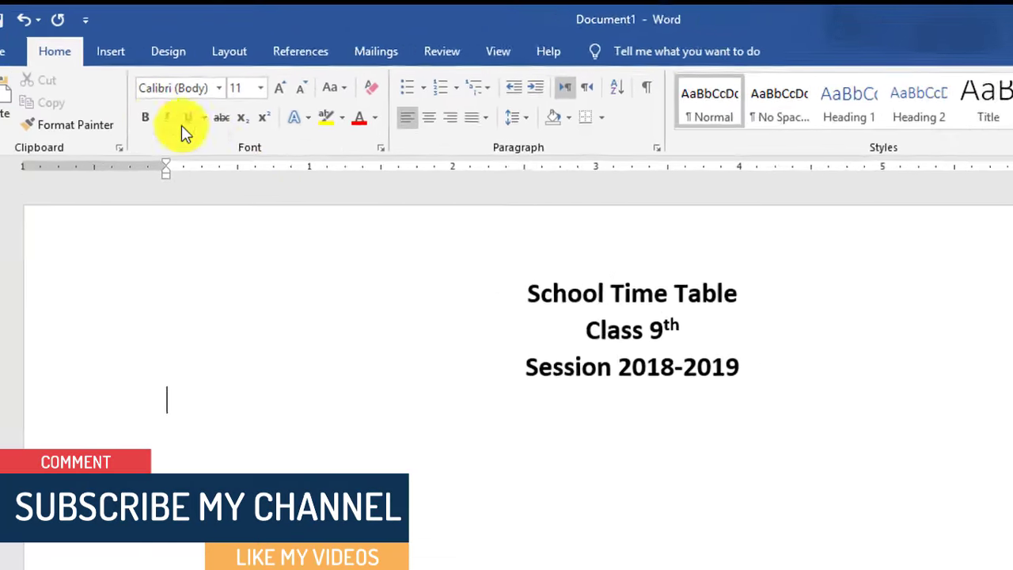
left_click(137, 61)
- Insert a table with 10 columns and 8 rows below the title
left_click(132, 138)
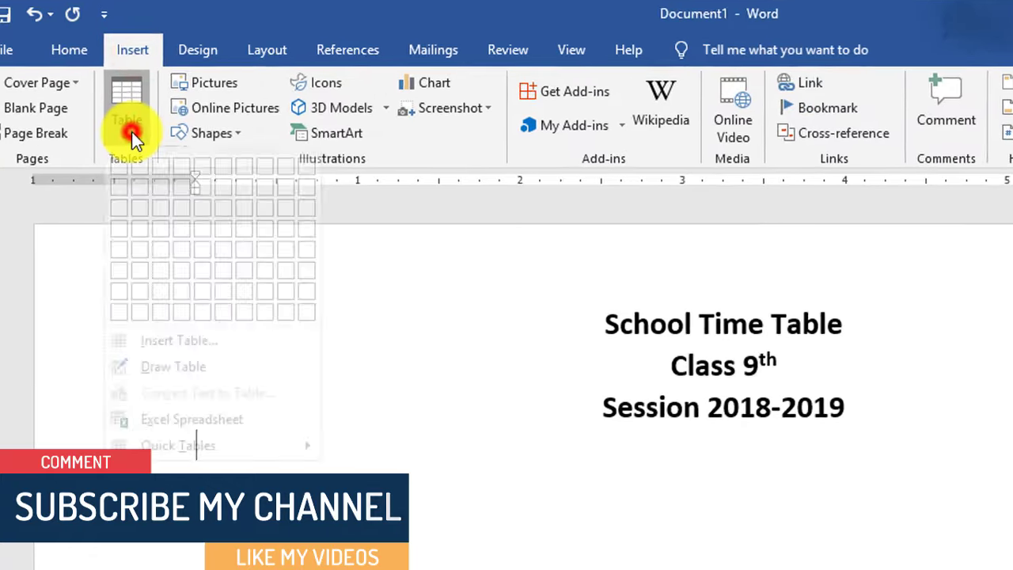
left_click(217, 318)
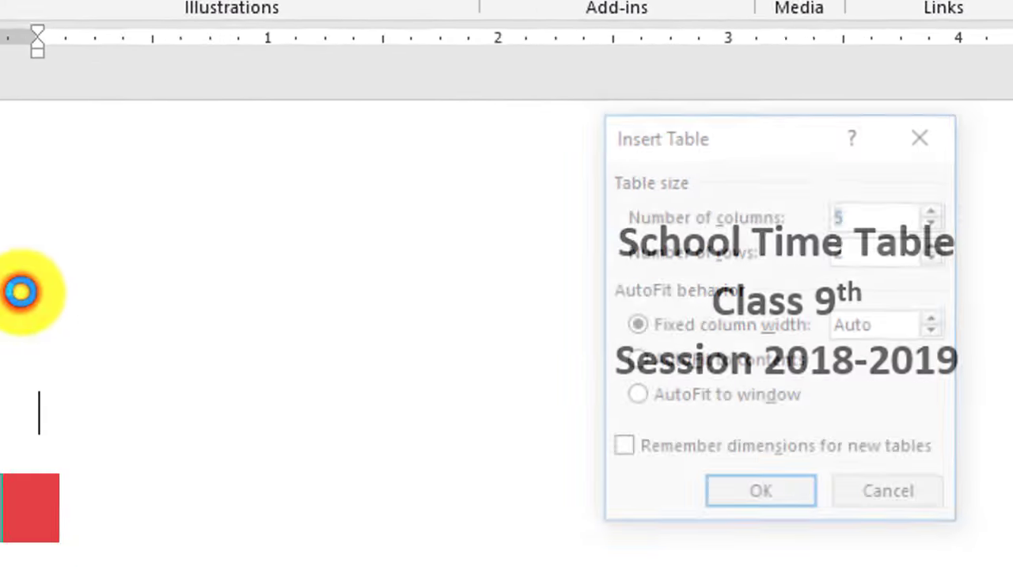
type("10")
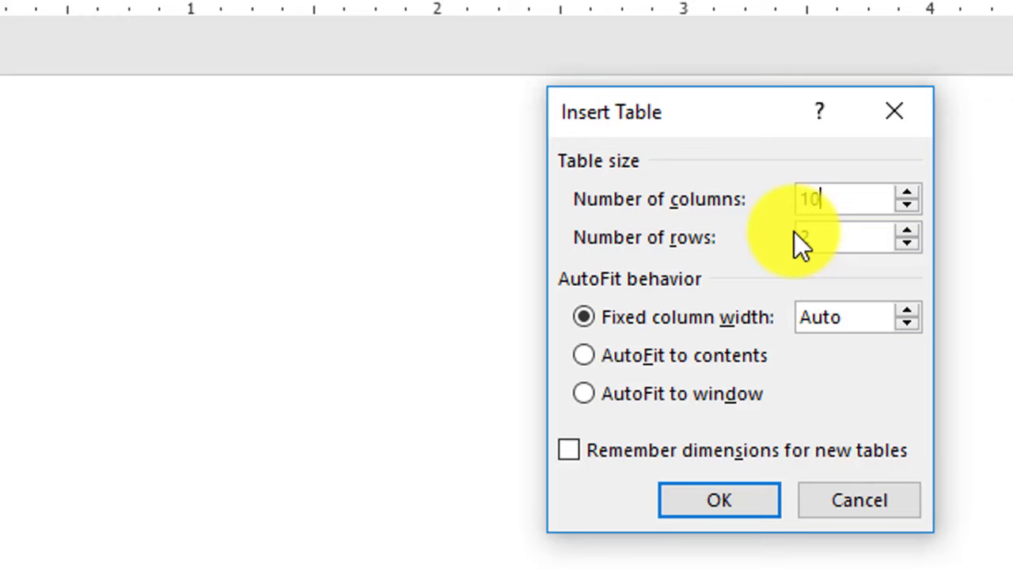
left_click(823, 228)
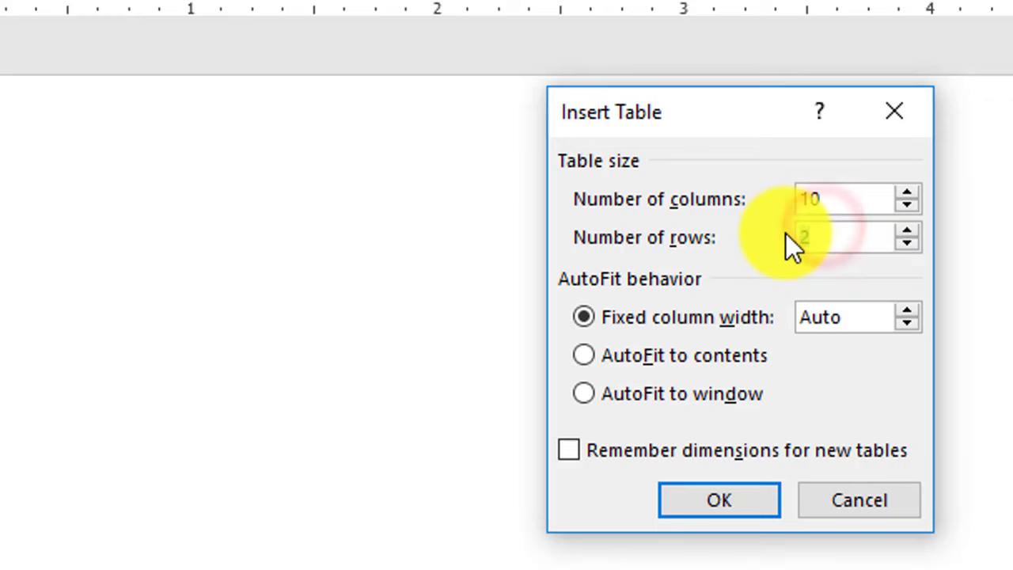
type("8")
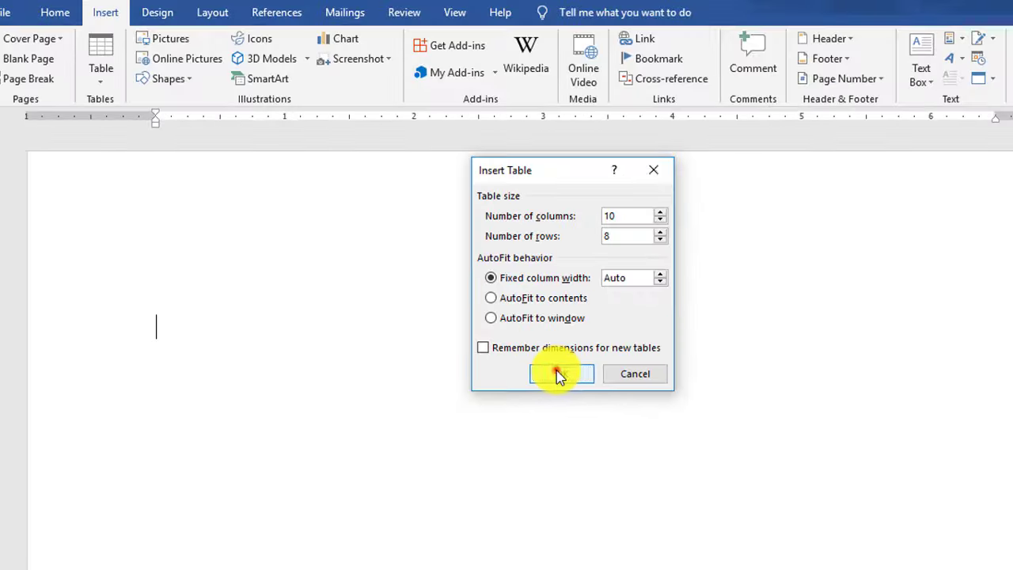
left_click(666, 463)
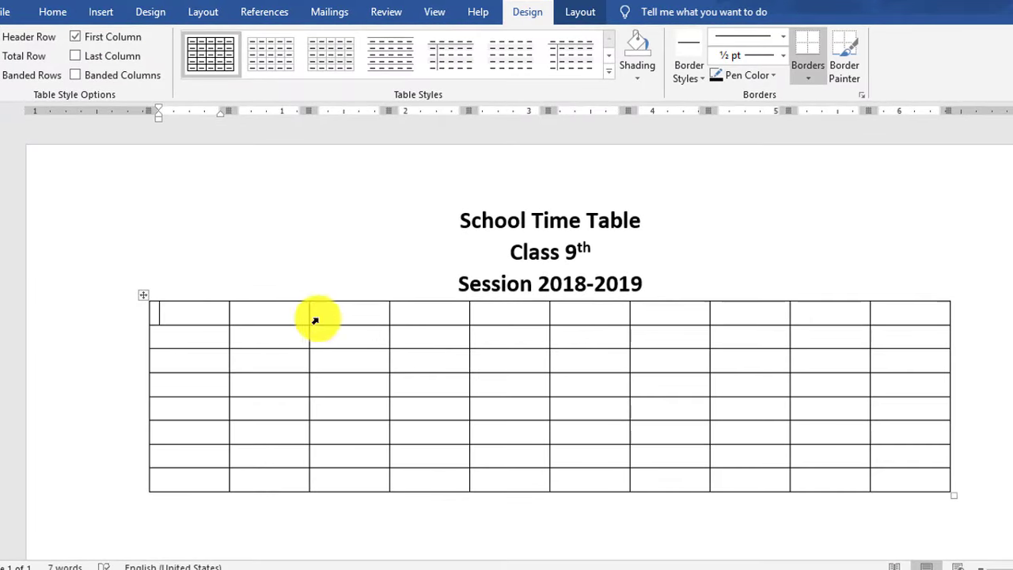
- Merge top-row columns 2–10 into one cell and centre the Periods label in it
left_click_drag(298, 313, 901, 317)
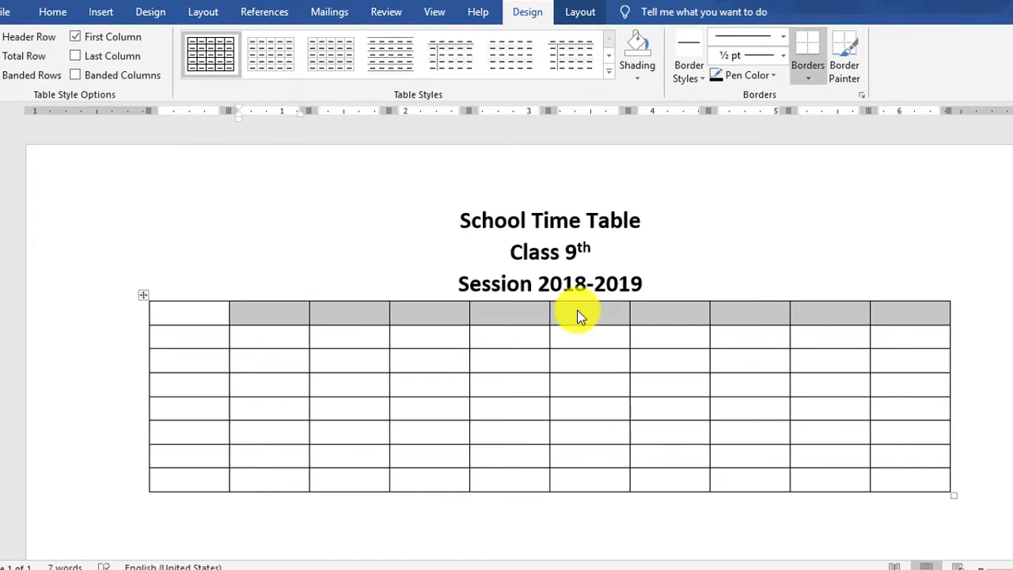
right_click(521, 314)
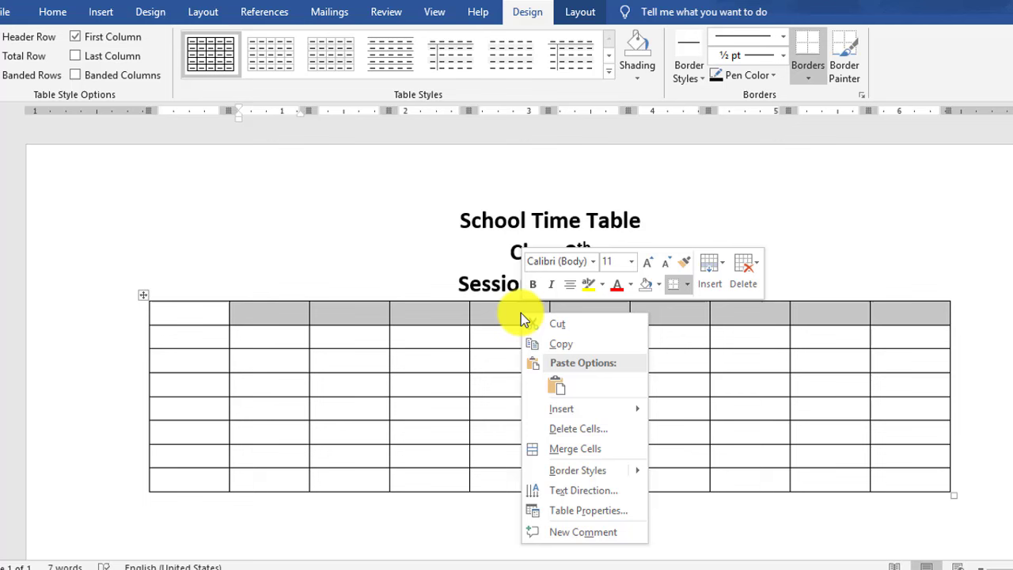
left_click(563, 447)
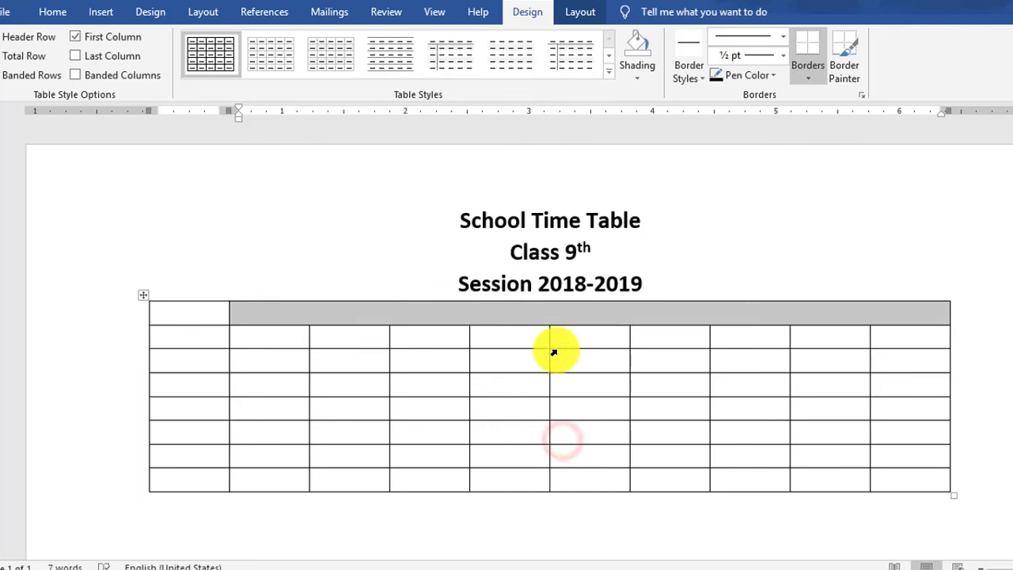
left_click(556, 312)
type("Periods")
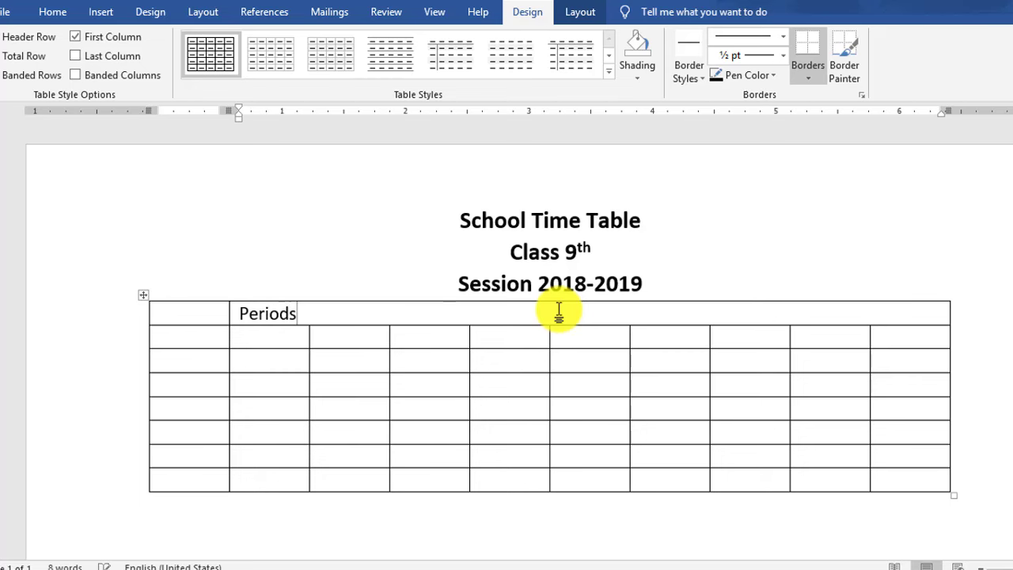
left_click(46, 11)
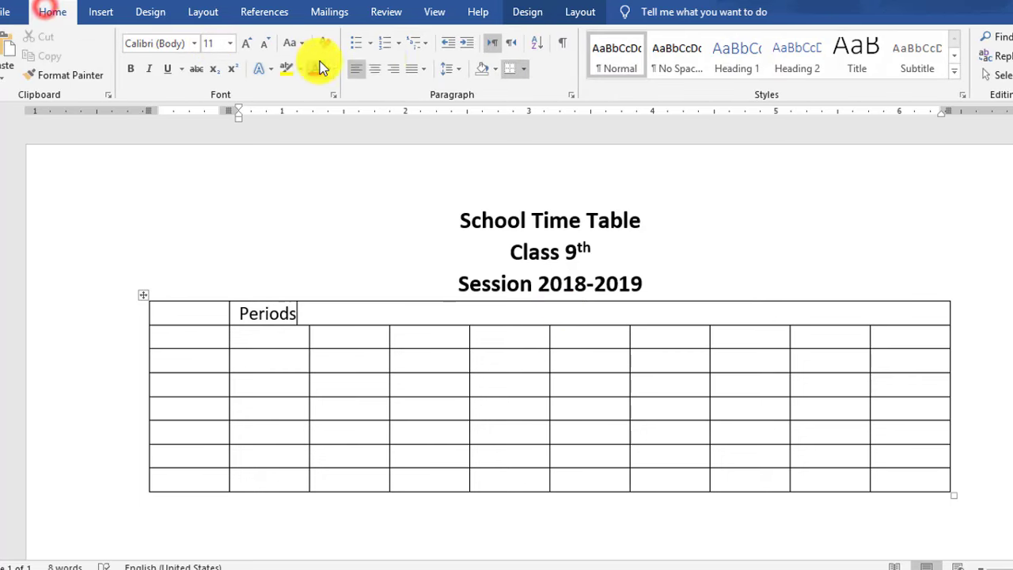
left_click(376, 74)
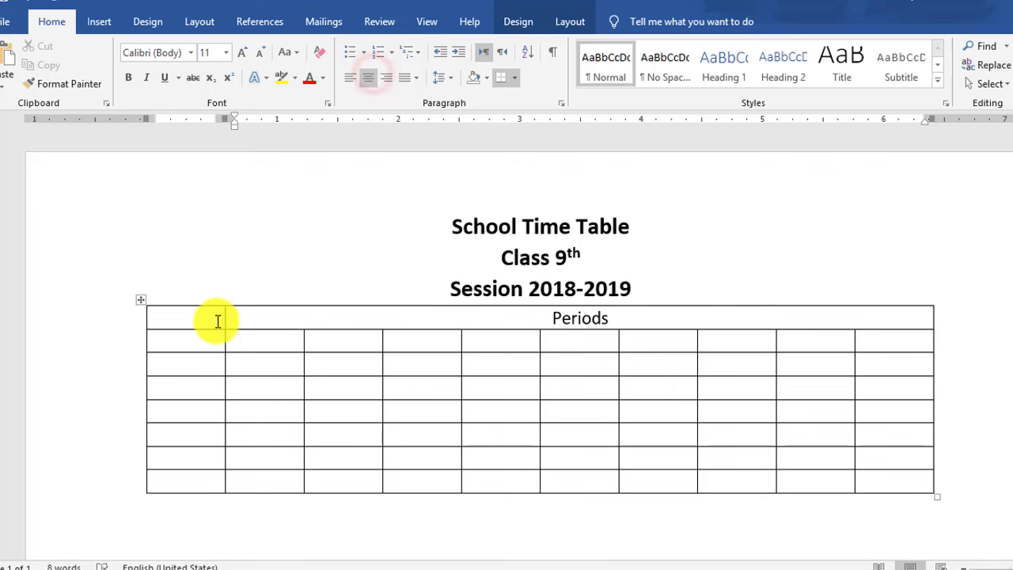
- Merge the first column's top two cells into one Days cell
left_click_drag(196, 321, 198, 338)
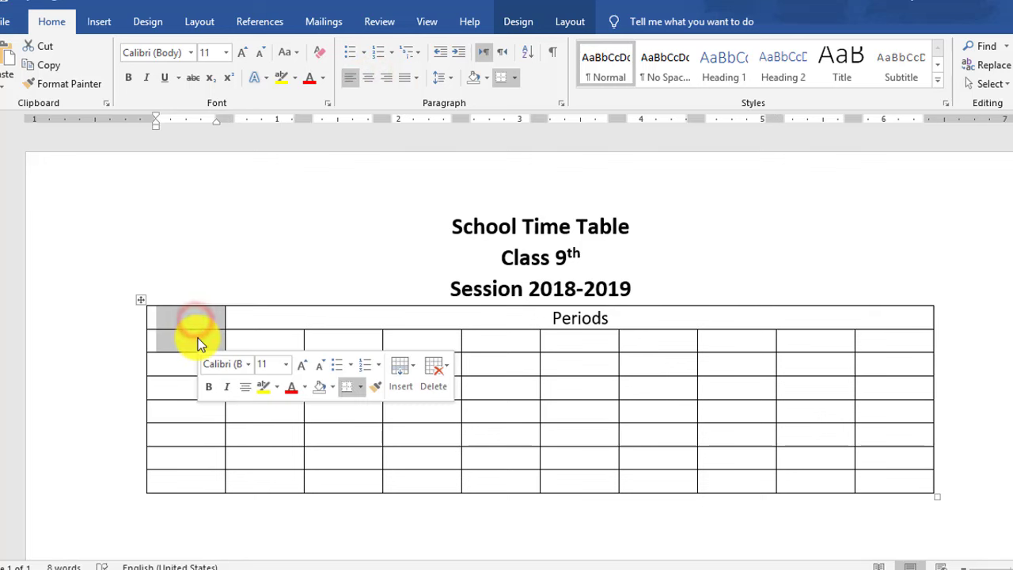
right_click(198, 338)
left_click(244, 471)
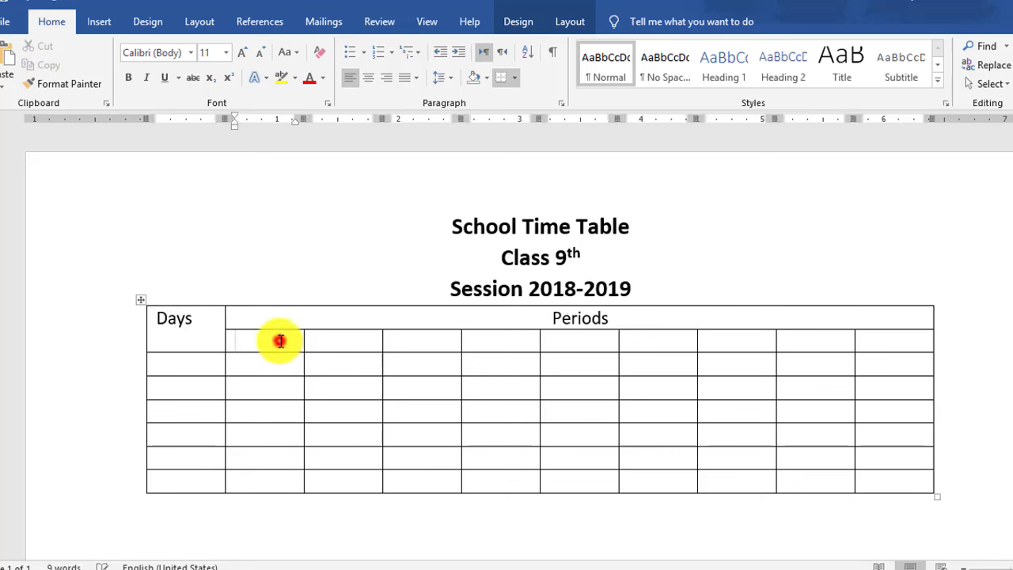
- Centre the text both ways in the table's body cells and period-number row
mouse_move(200, 367)
left_mouse_down()
mouse_move(768, 389)
mouse_move(884, 478)
left_mouse_up()
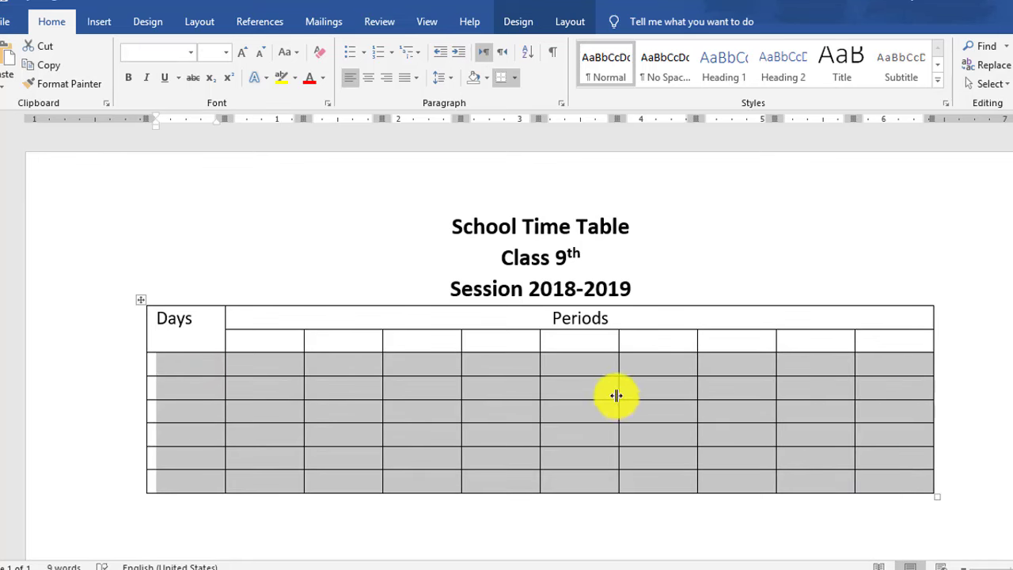
left_click(584, 24)
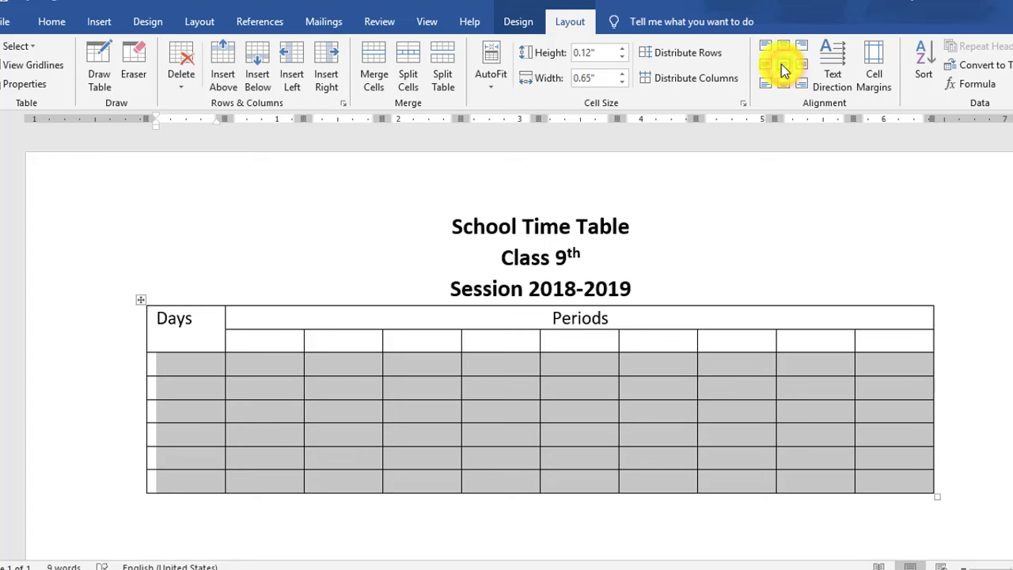
left_click(570, 368)
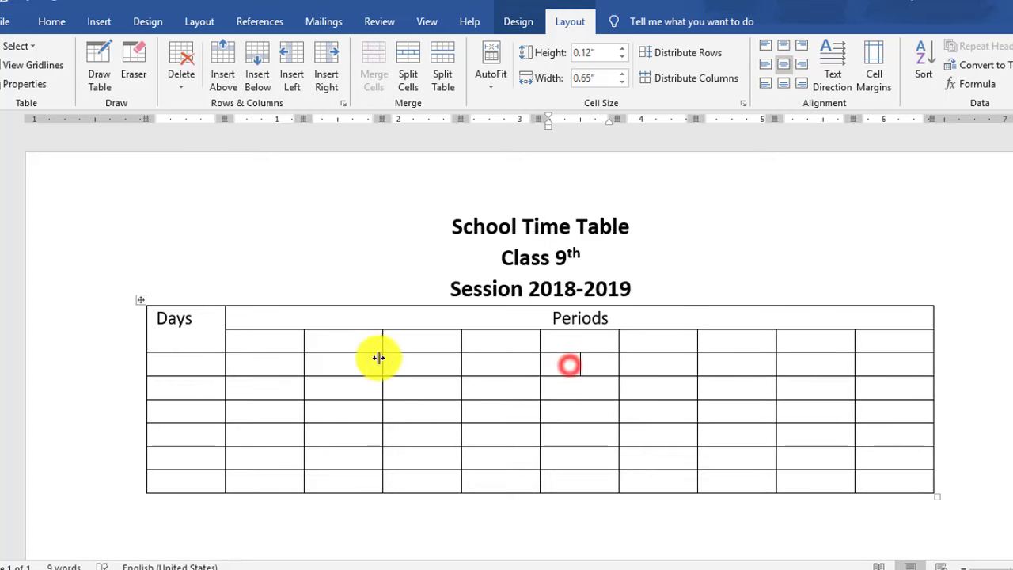
left_click_drag(283, 341, 904, 339)
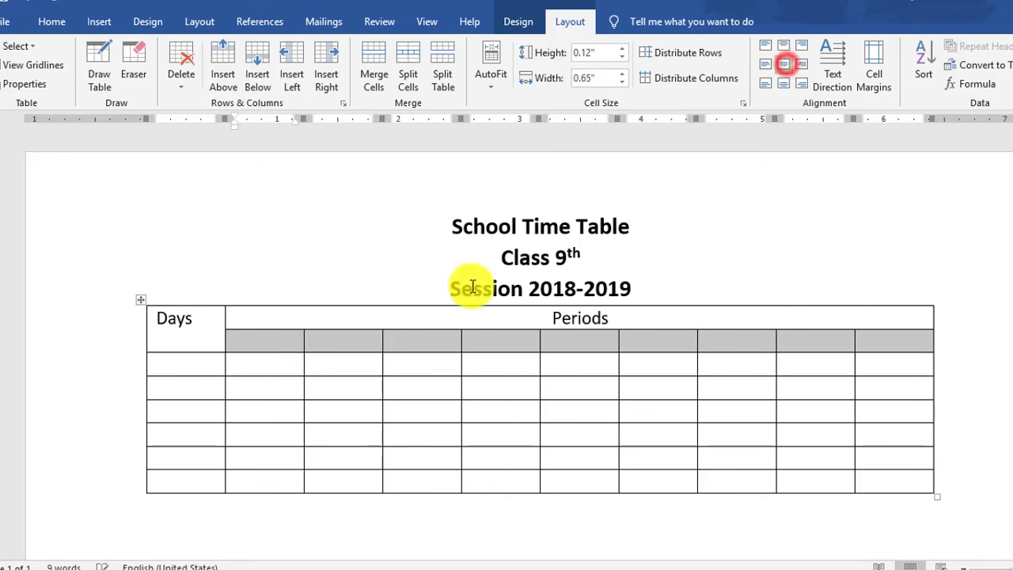
left_click(281, 340)
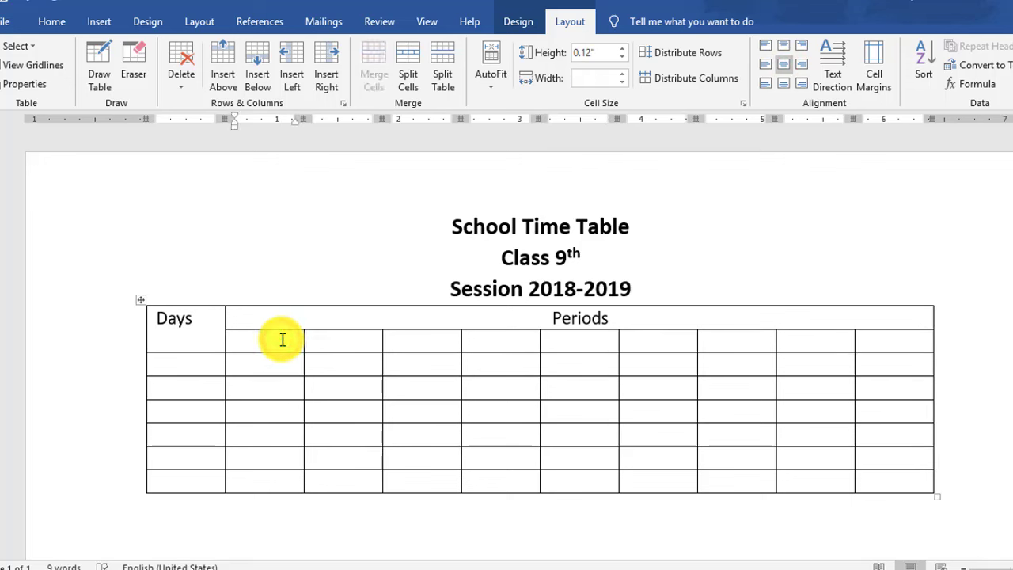
left_click_drag(292, 319, 764, 316)
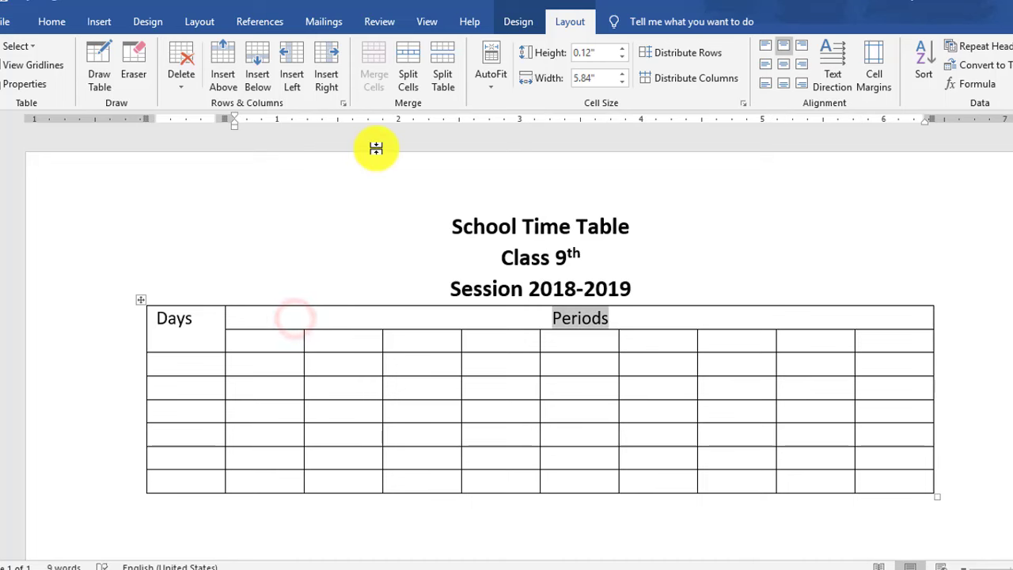
- Shade the merged Periods header cell with a dark grey theme colour
left_click(51, 21)
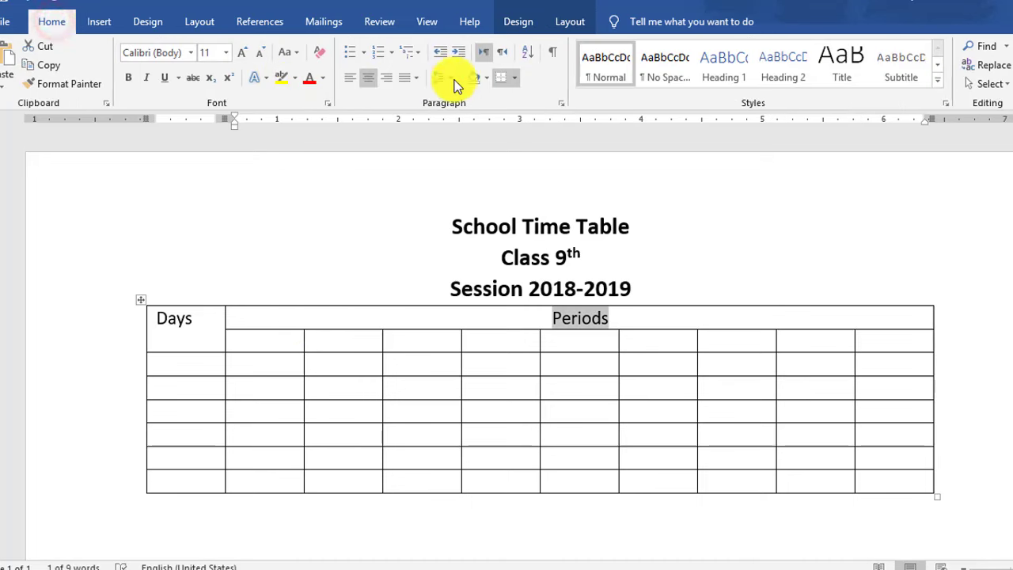
left_click(488, 79)
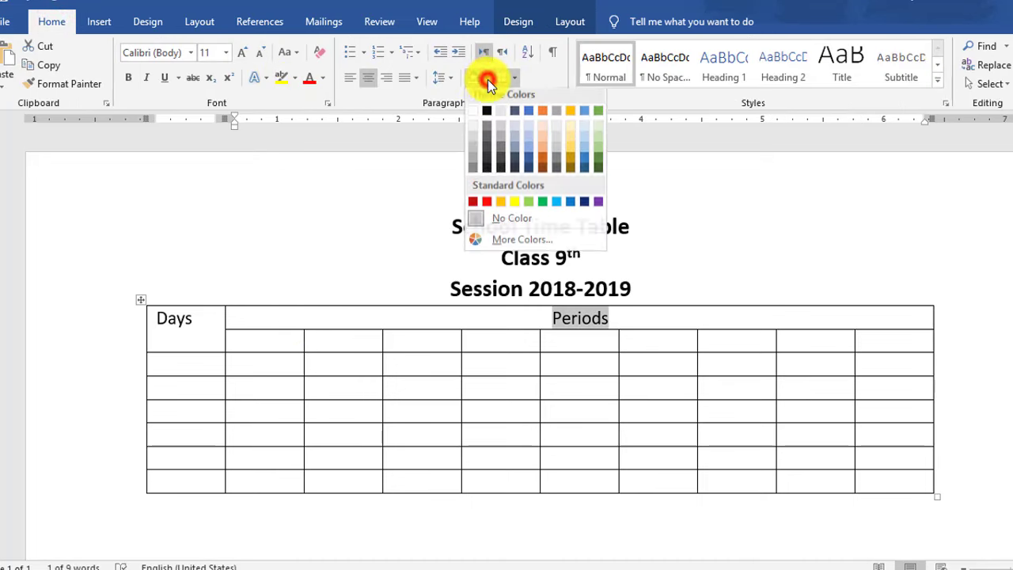
left_click(485, 139)
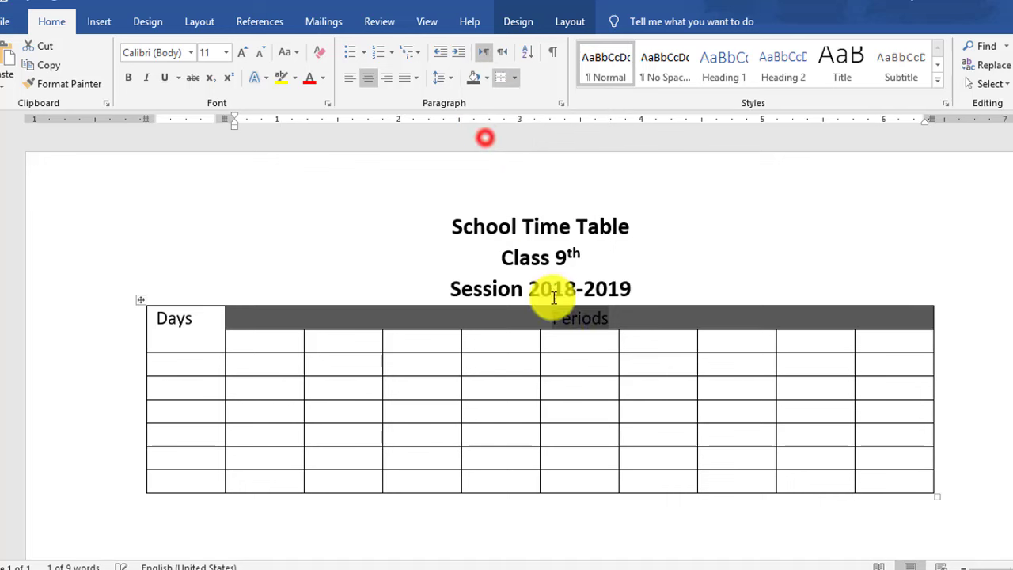
left_click(324, 79)
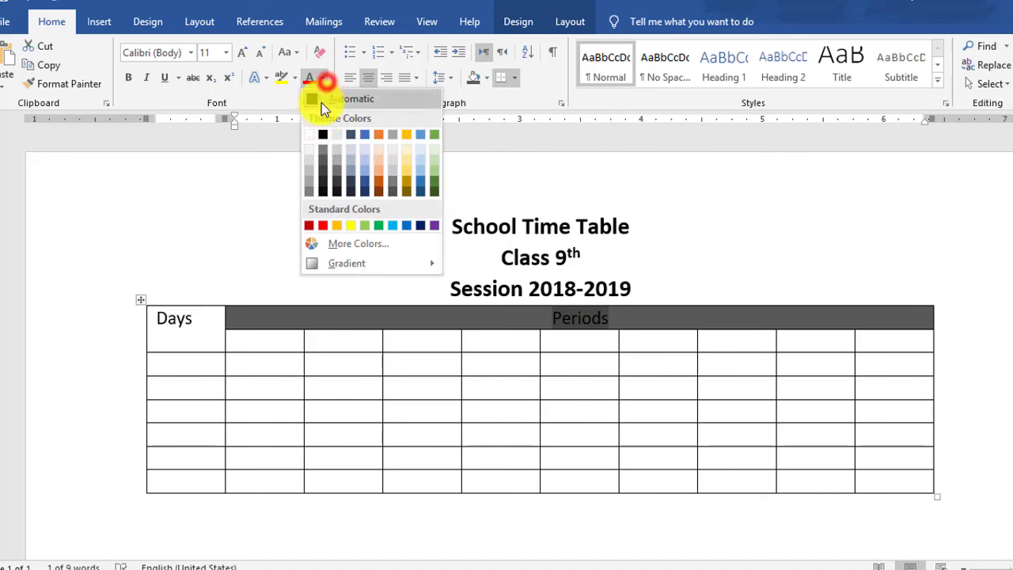
left_click(308, 136)
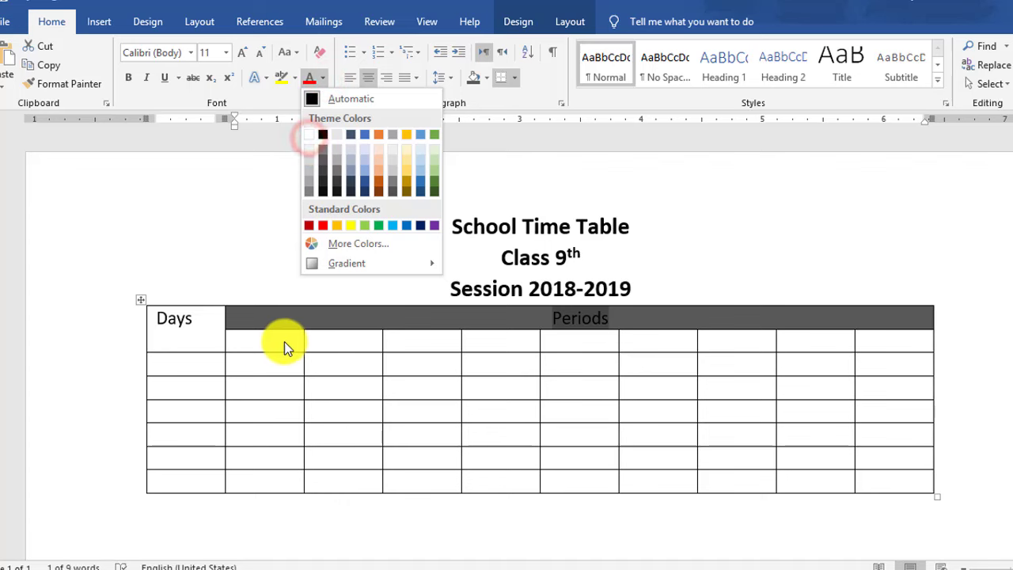
left_click(284, 341)
left_click(279, 342)
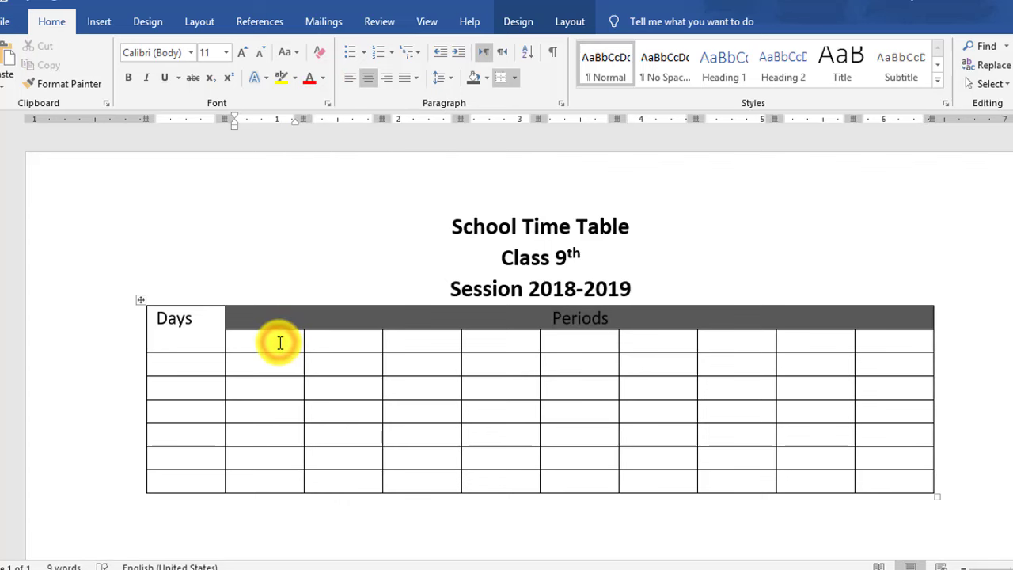
- Enter 1st, 8:40am, To and 9:20am on four lines in the first period cell
type("1st")
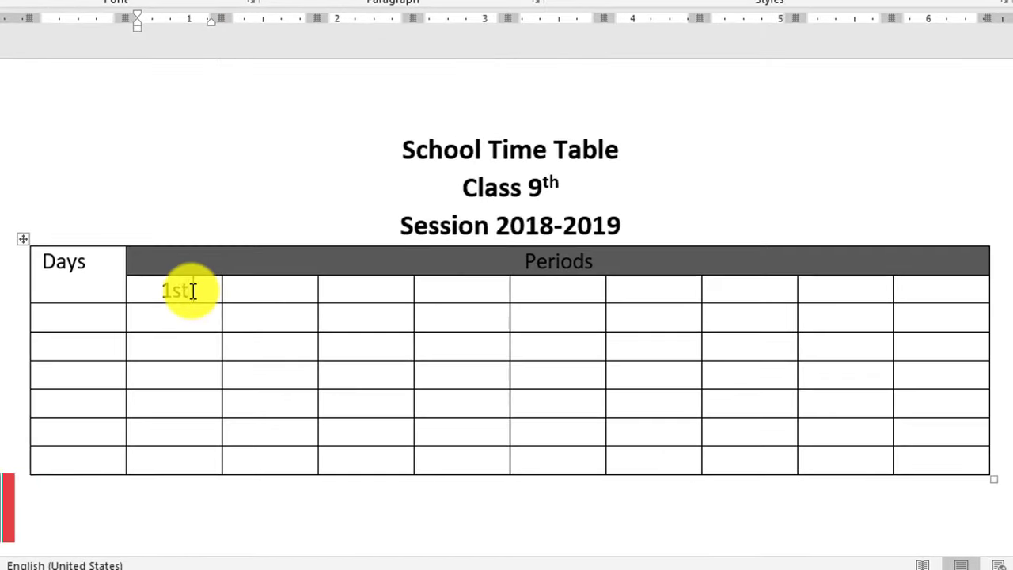
key("Return")
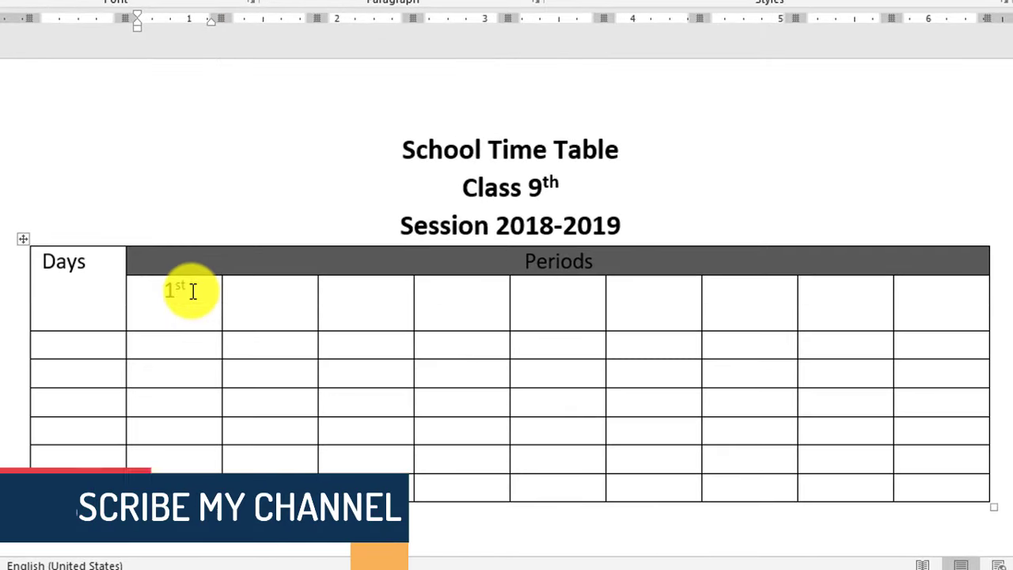
left_click(186, 290)
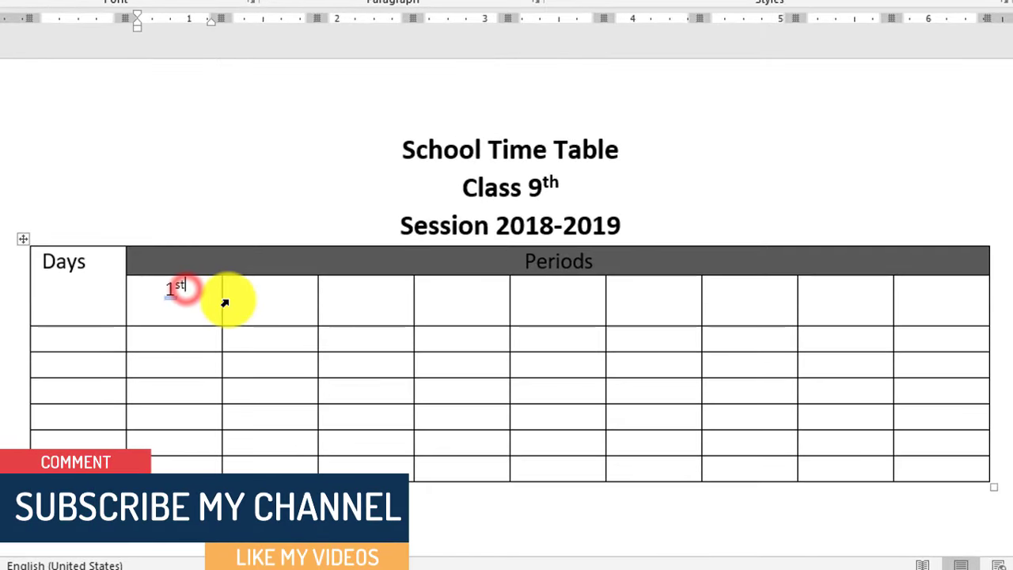
key("Return")
type("8:")
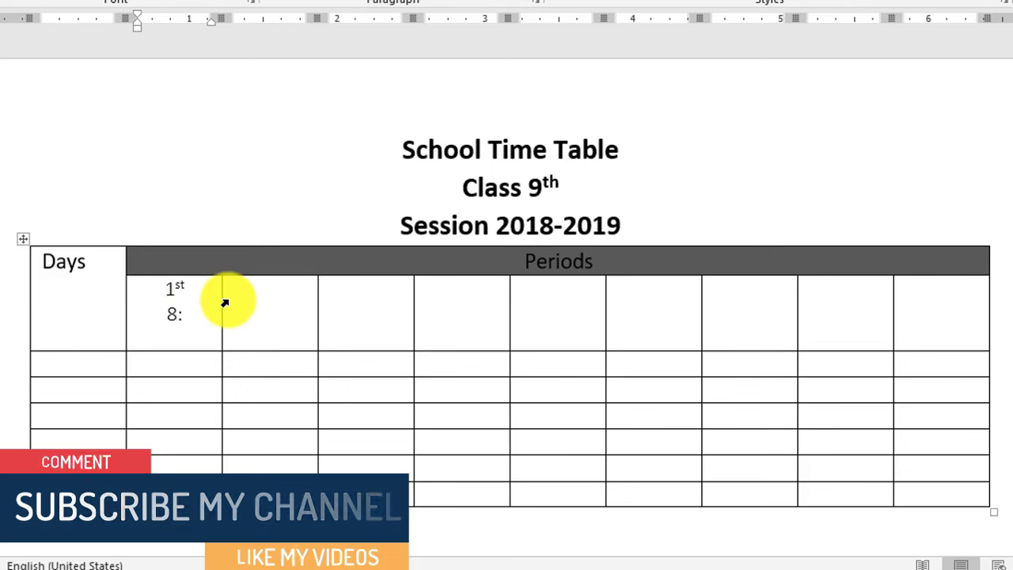
type("40am")
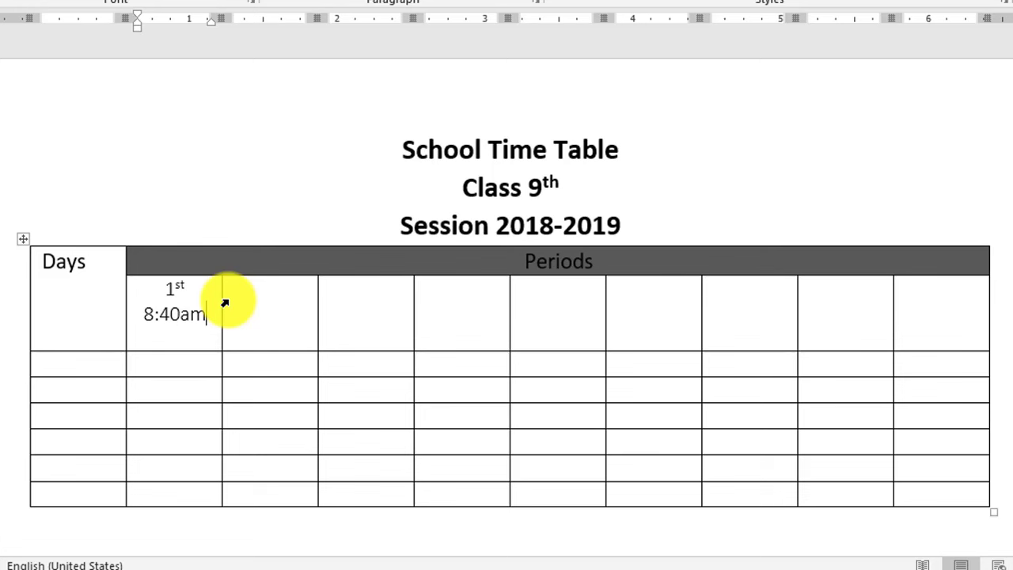
key("Return")
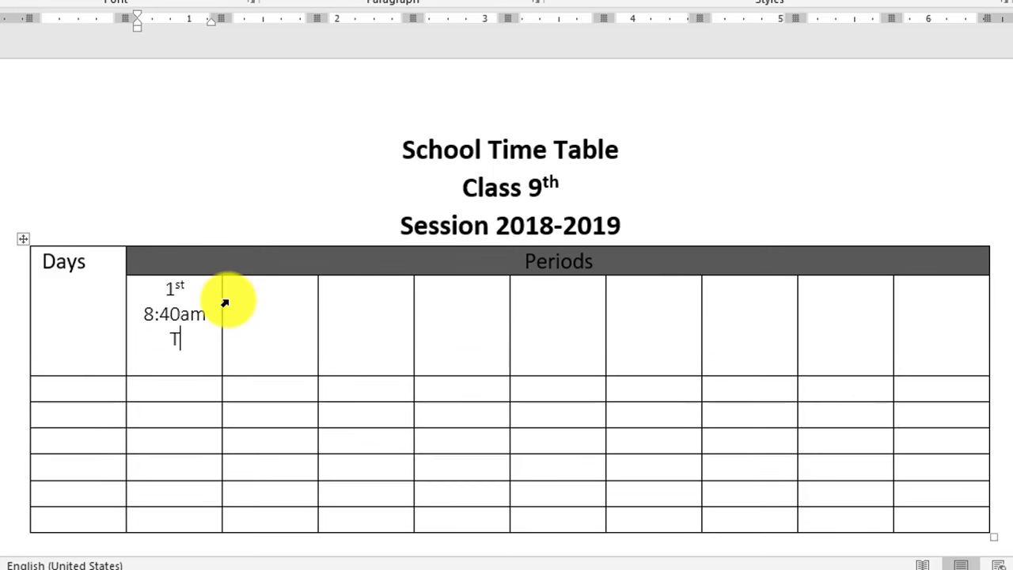
key("Return")
type("9:20am")
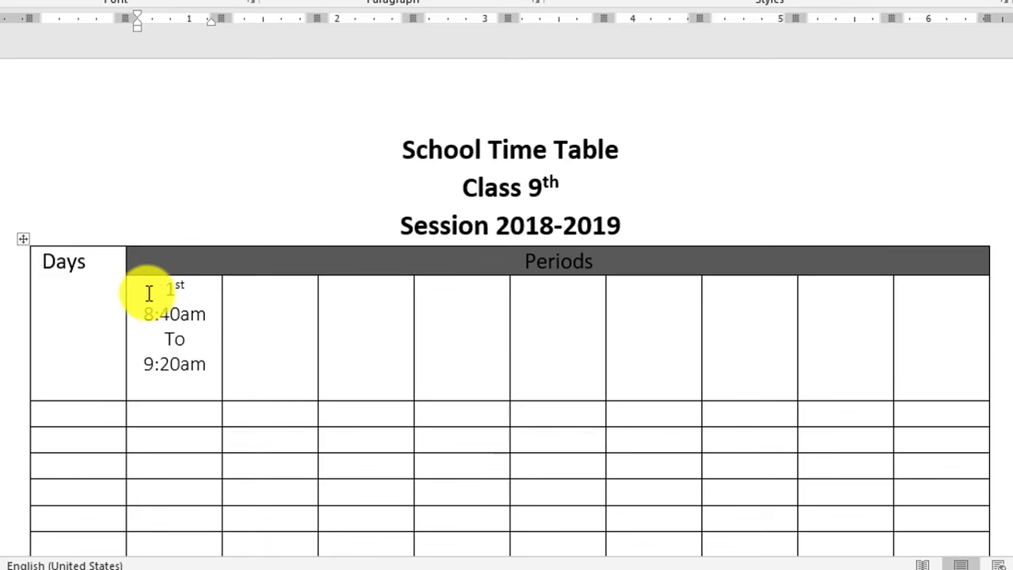
left_click_drag(153, 289, 212, 363)
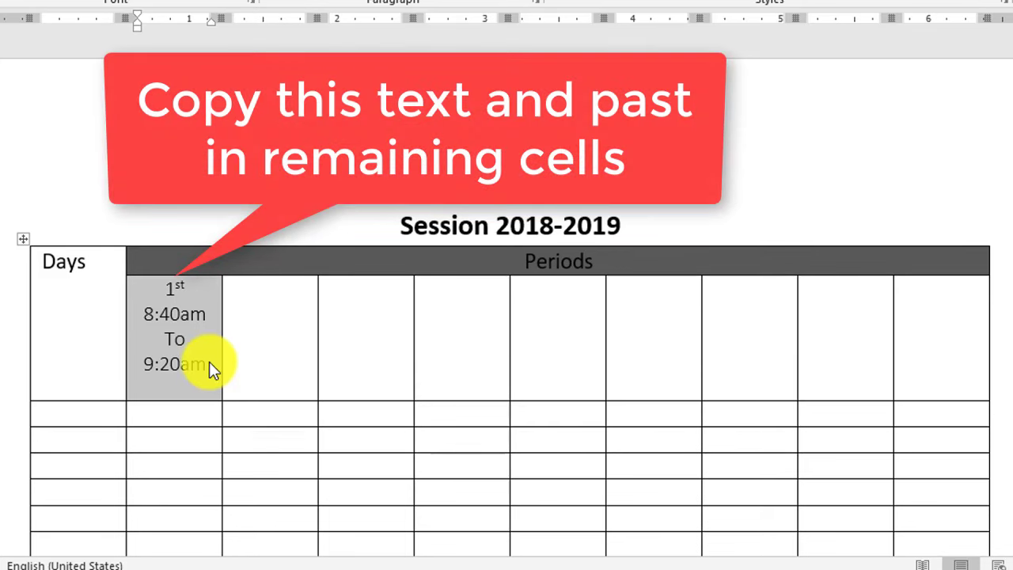
- Paste the first period's timing into period cells 2, 3 and 5–9, leaving the fourth blank
key("ctrl+c")
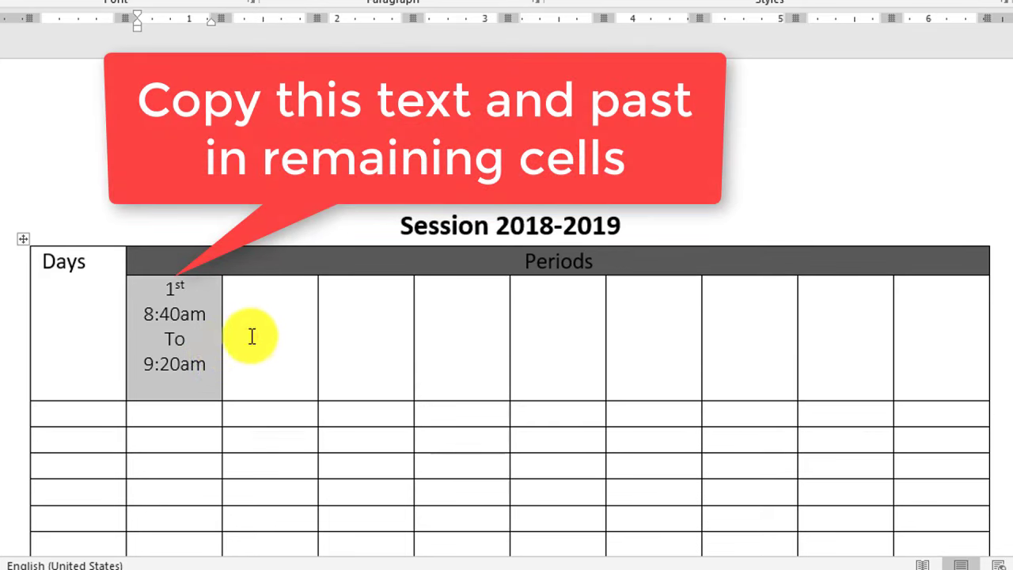
left_click(254, 335)
key("ctrl+v")
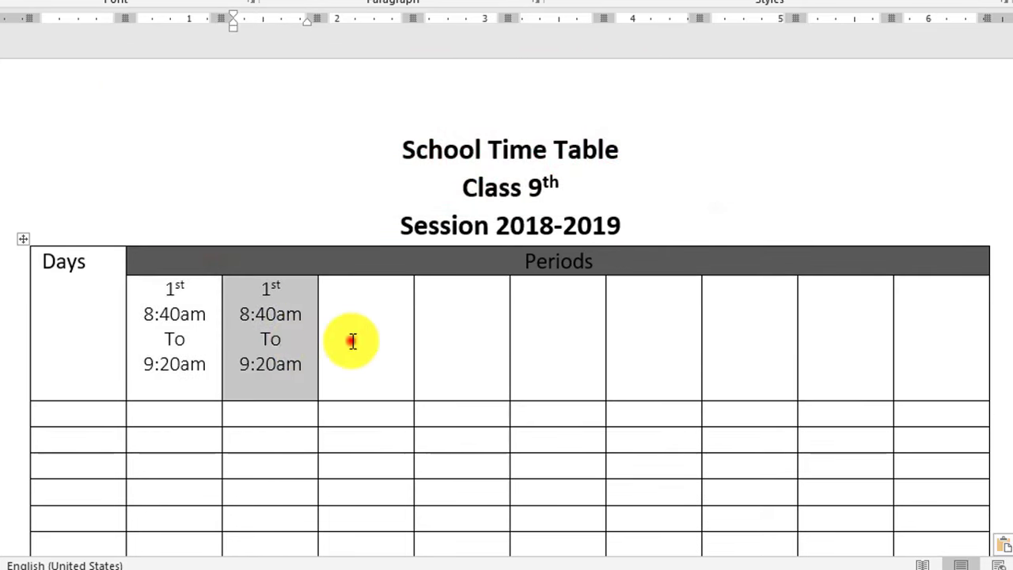
left_click(351, 339)
key("ctrl+v")
left_click(556, 350)
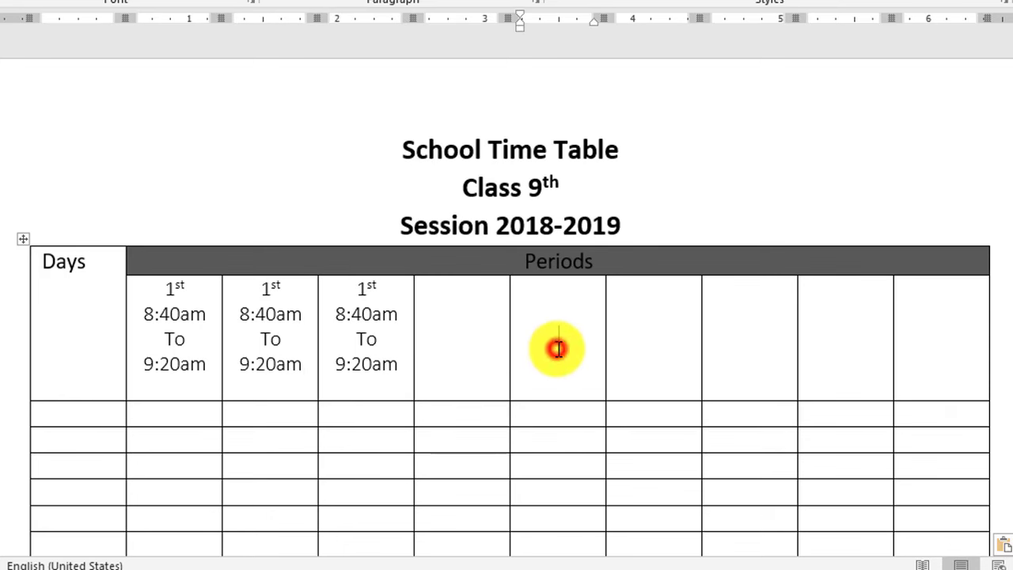
key("ctrl+v")
left_click(659, 346)
key("ctrl+v")
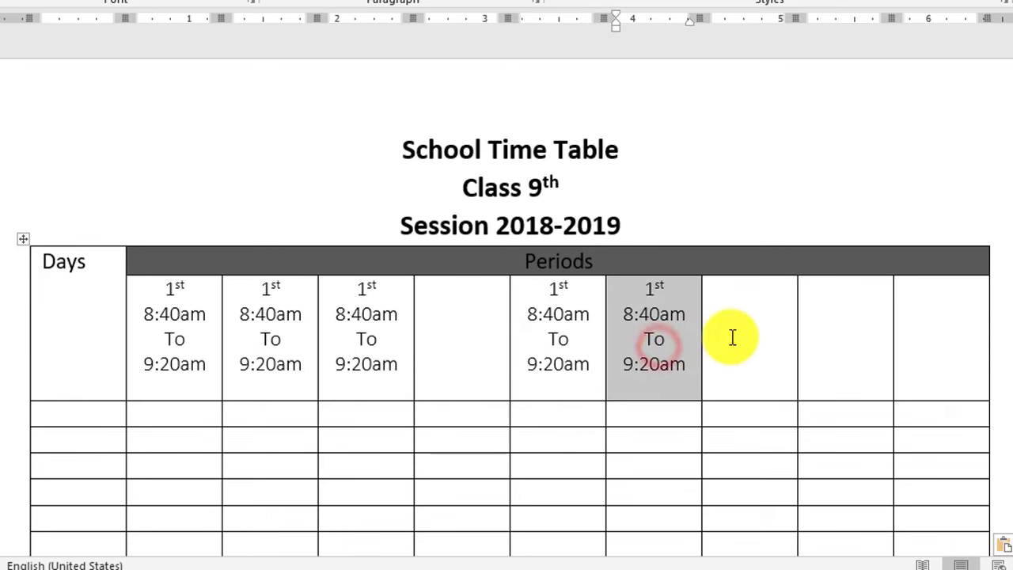
left_click(734, 335)
key("ctrl+v")
left_click(869, 349)
key("ctrl+v")
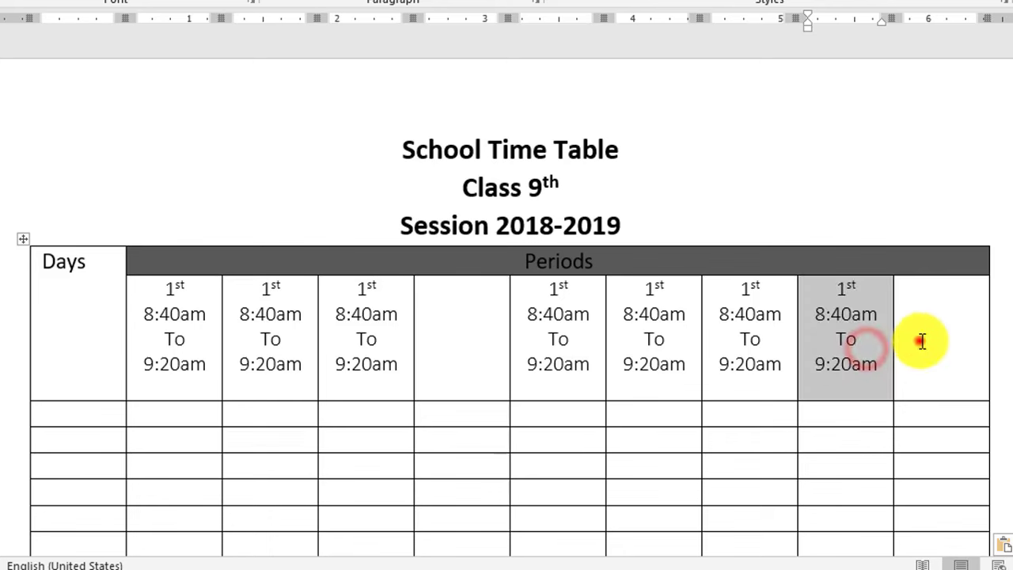
left_click(921, 339)
key("ctrl+v")
left_click_drag(262, 287, 292, 287)
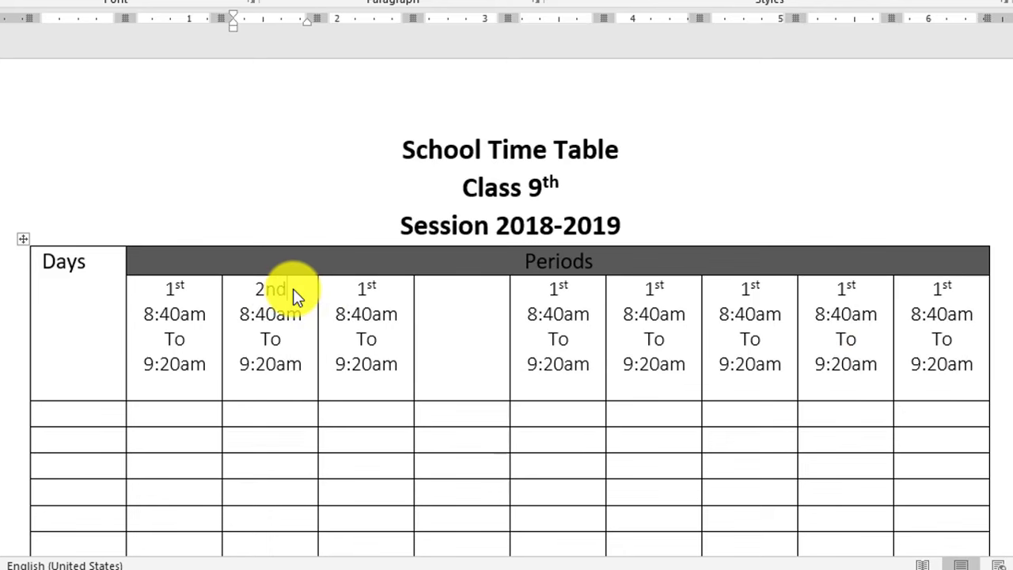
- Change the second period's times to 9:20am To 10:00am
left_click(248, 315)
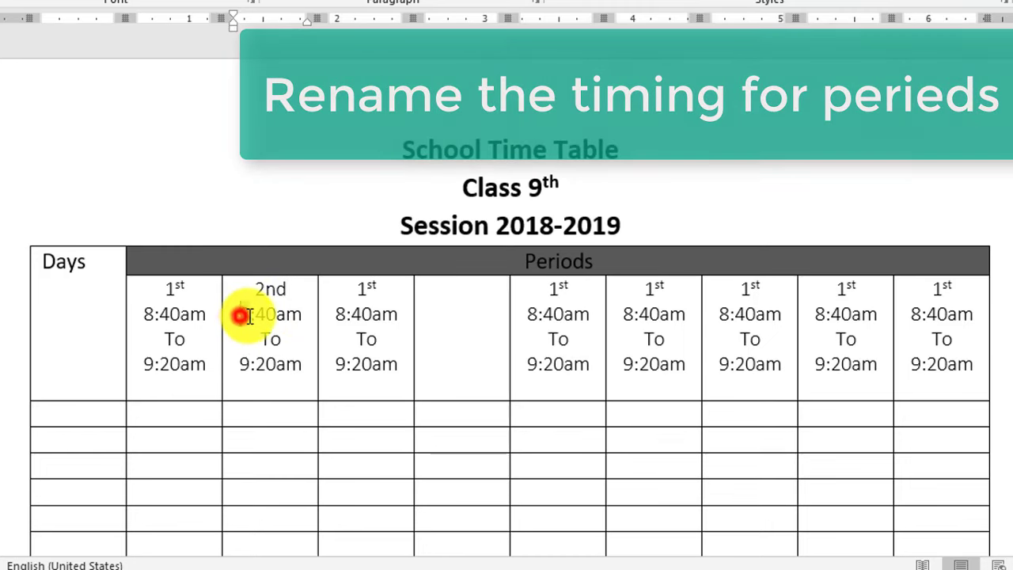
left_click_drag(248, 315, 251, 316)
type("9:2")
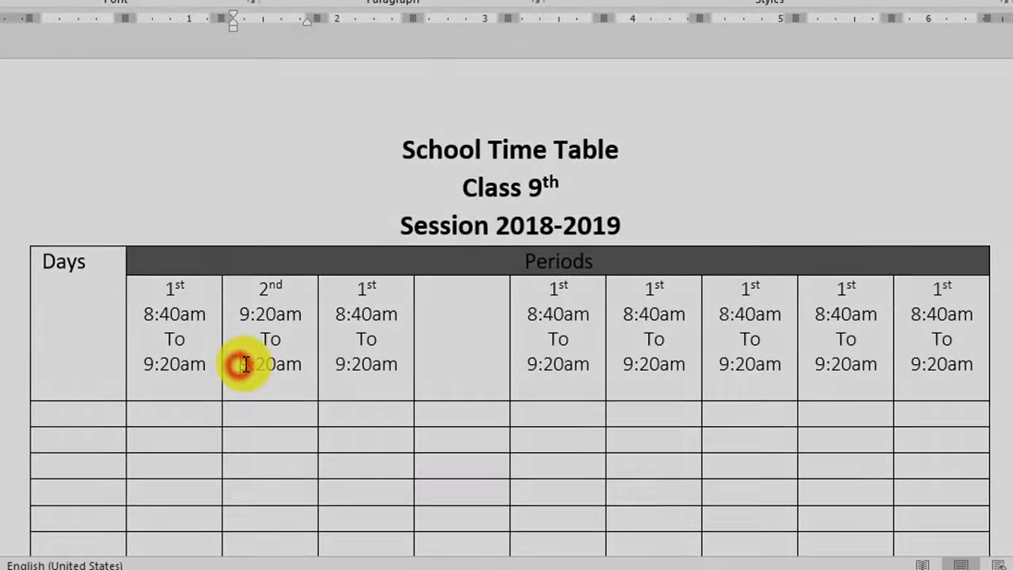
left_click_drag(240, 364, 271, 362)
type("10:0")
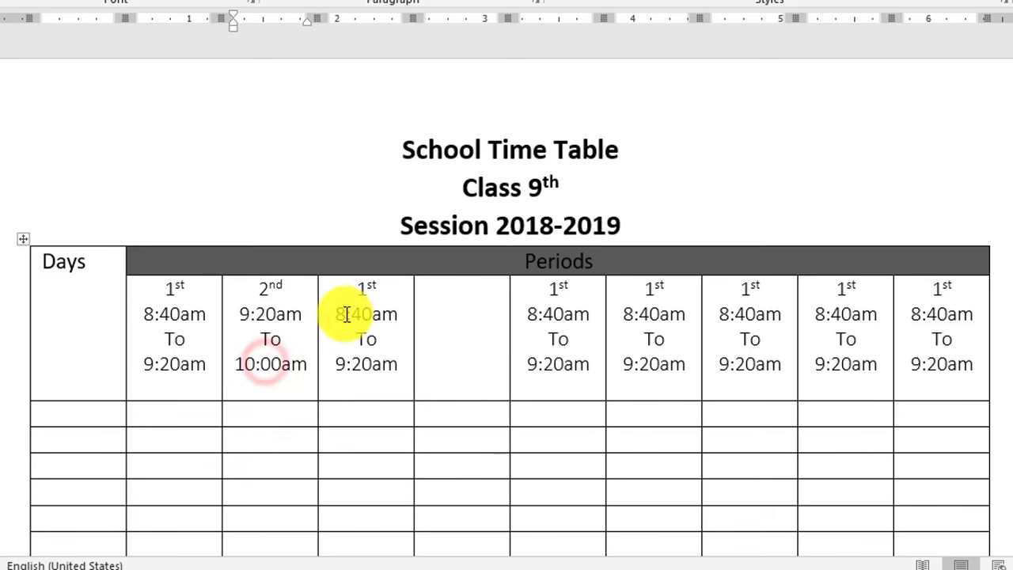
- Change the third period's times to 10:00am To 10:40am
left_click_drag(336, 313, 346, 316)
type("10:")
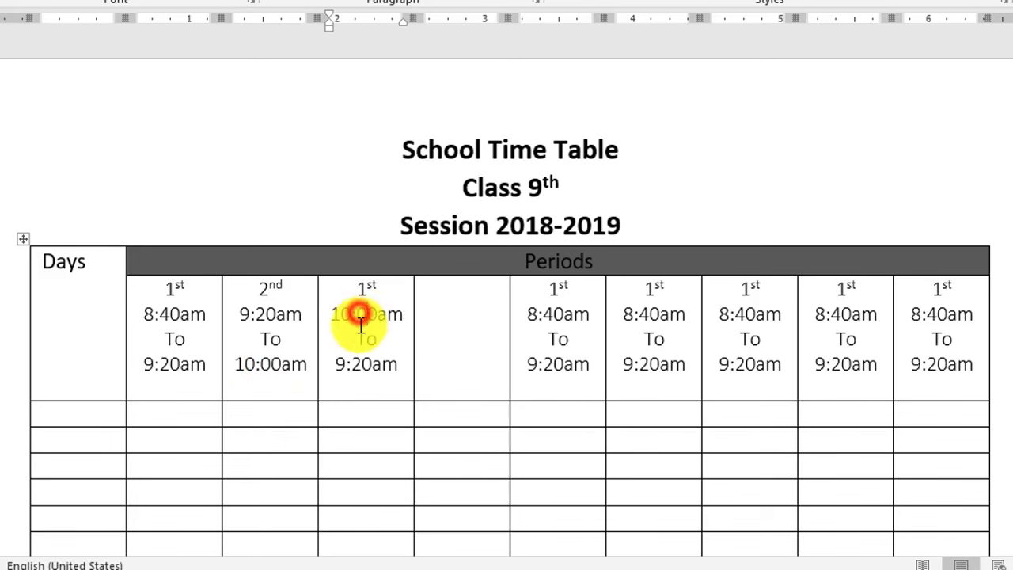
type("0")
left_click_drag(333, 363, 344, 364)
type("10:")
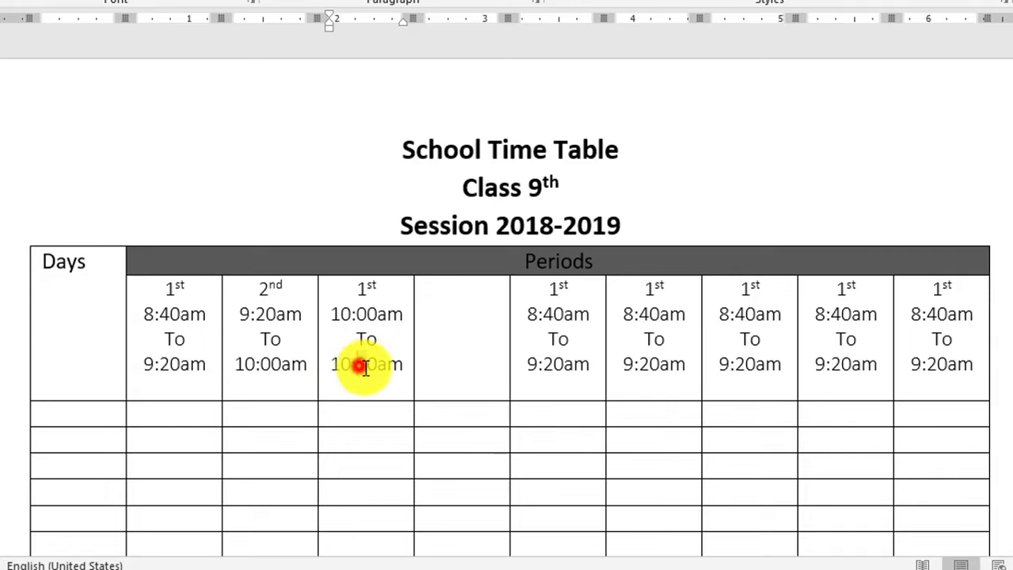
type("4")
mouse_move(437, 386)
left_mouse_down()
mouse_move(446, 543)
mouse_move(464, 475)
left_mouse_up()
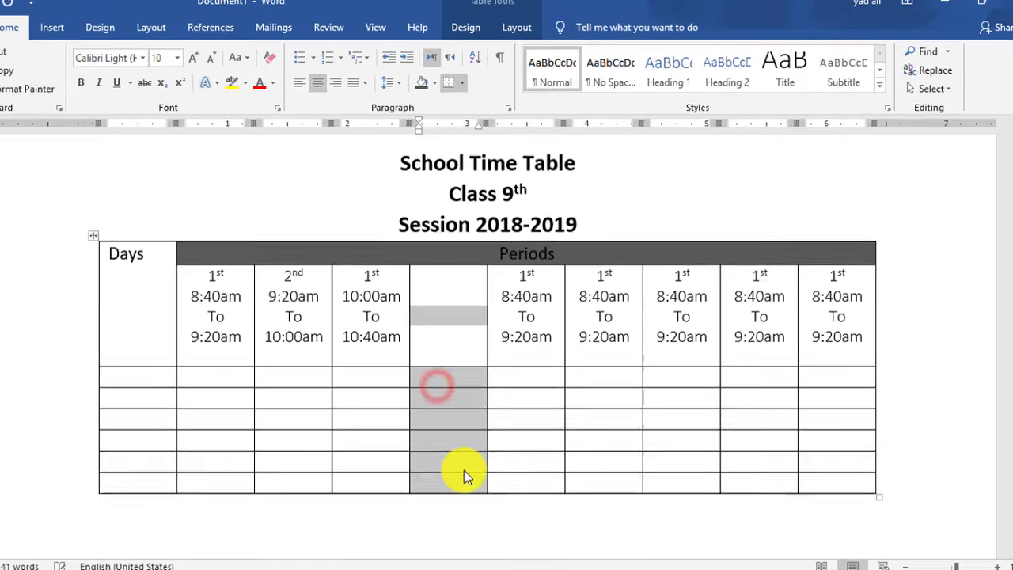
- Merge the fourth period column's body cells and type Break with vertical text direction
scroll(444, 396, "down", 1)
right_click(432, 348)
left_click(475, 479)
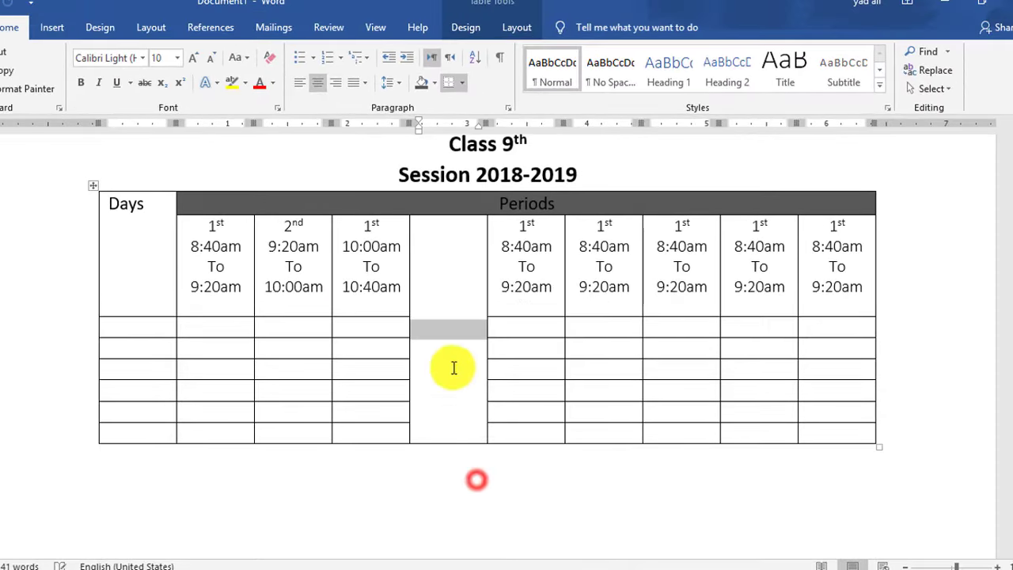
left_click(516, 27)
left_click(780, 79)
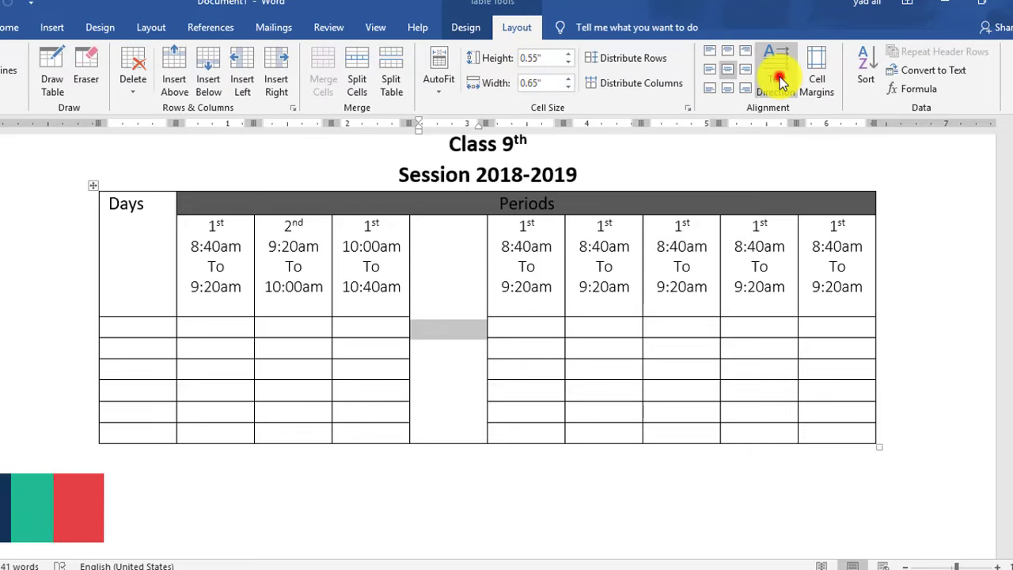
type("Break")
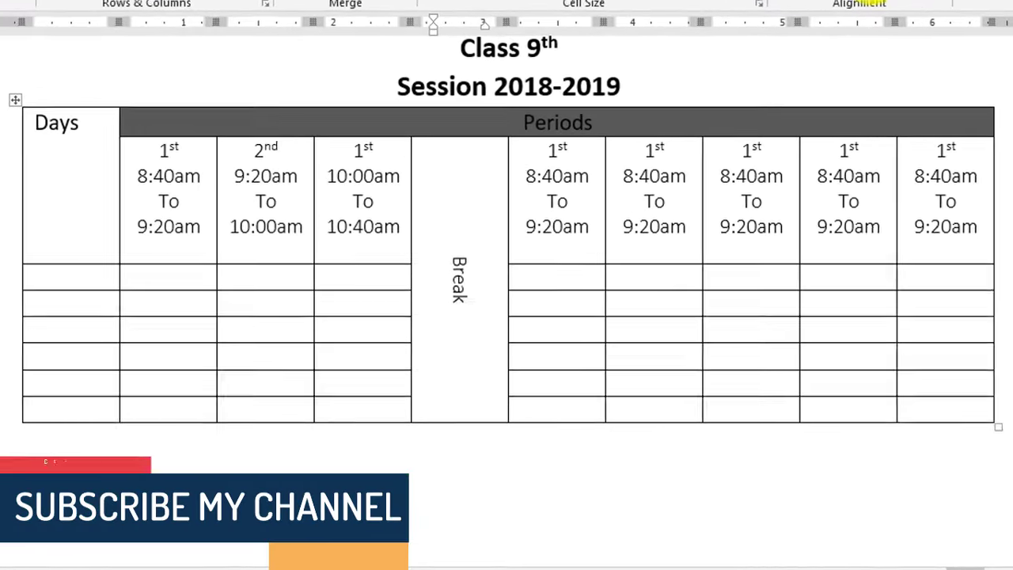
left_click(459, 262)
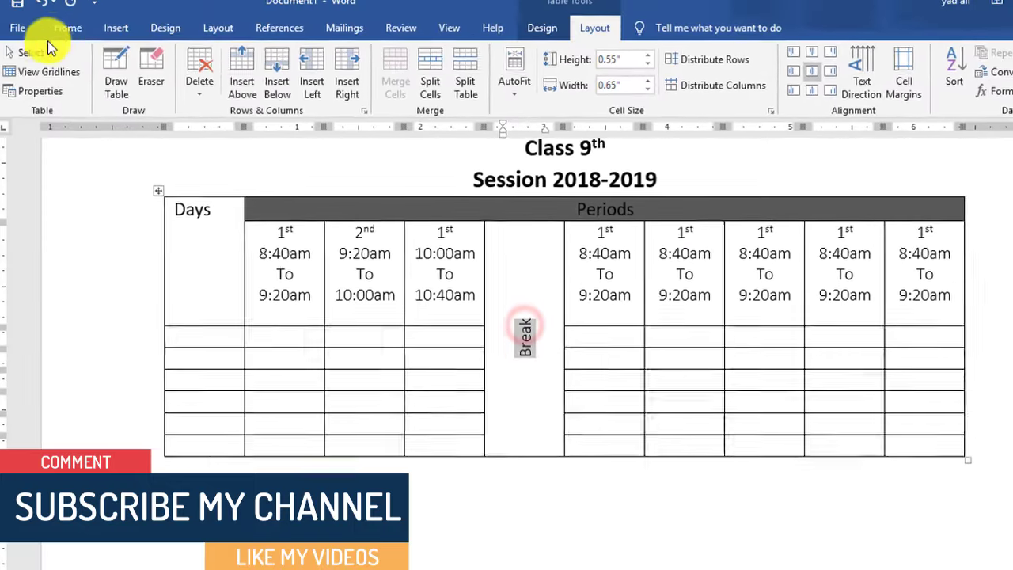
- Make the Break label bold at size 14
left_click(74, 33)
left_click(248, 64)
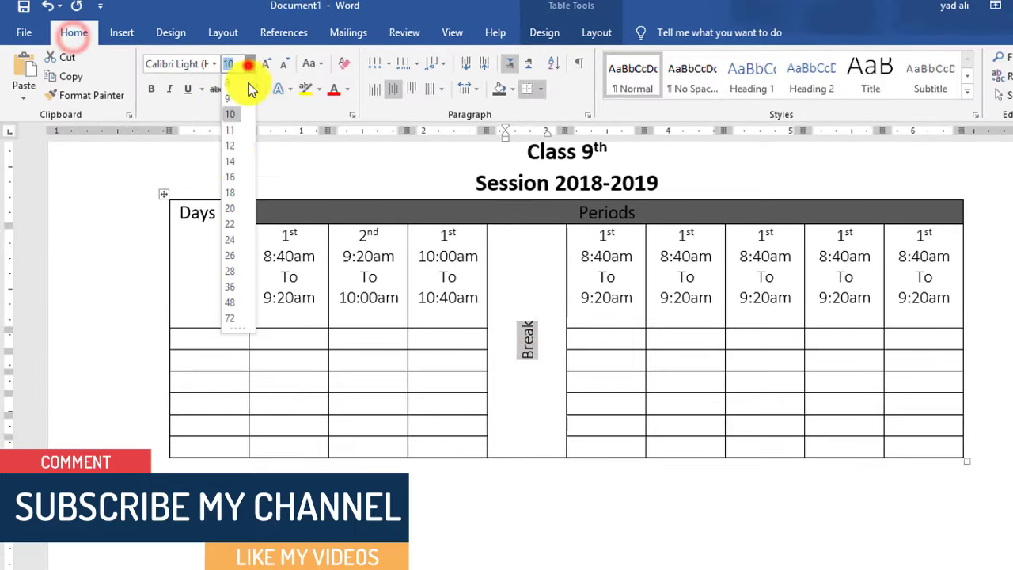
left_click(230, 161)
left_click(152, 88)
left_click(530, 360)
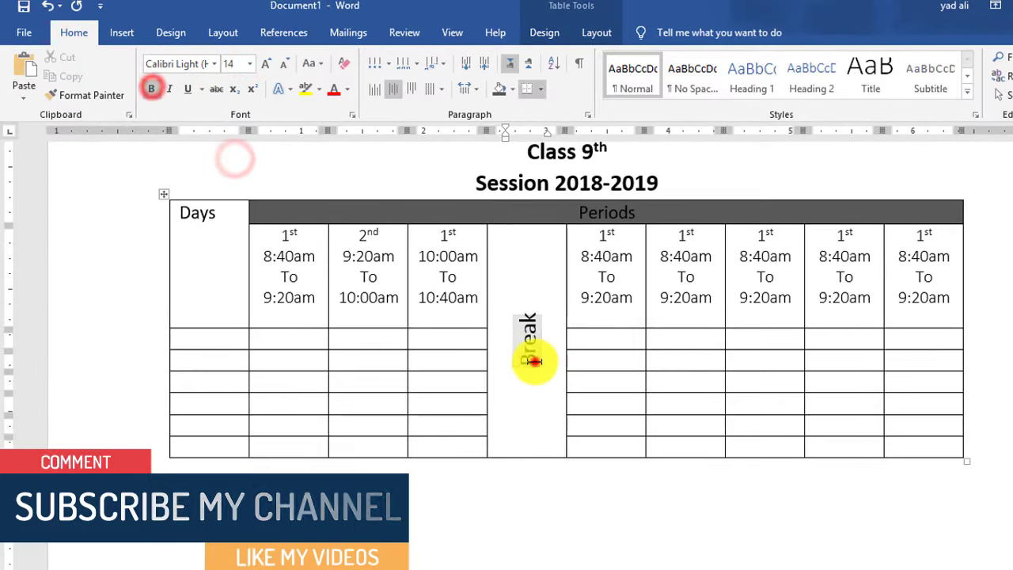
left_click(610, 316)
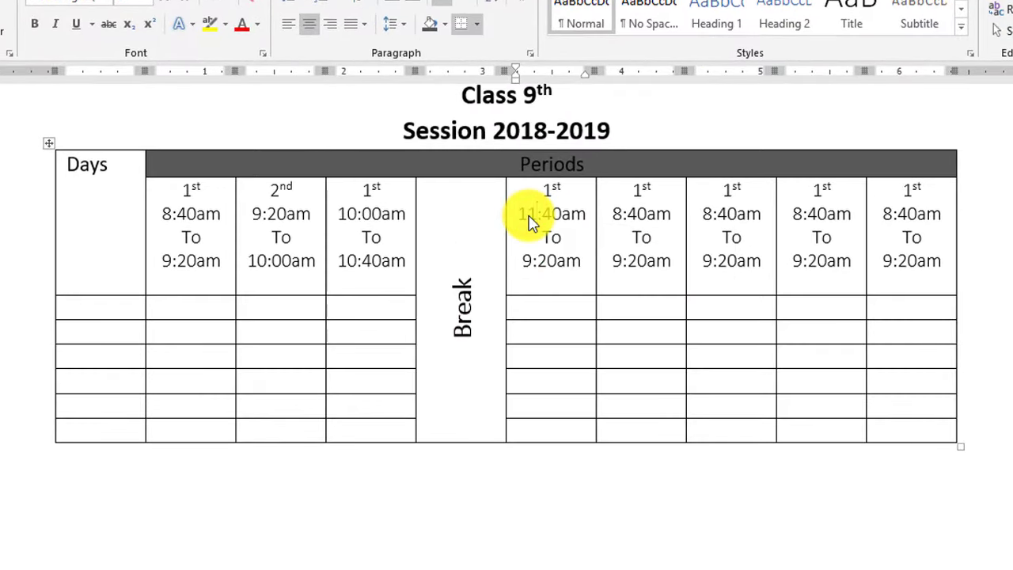
- Retime the periods after 11:00–11:40 to 11:40–12:20 and 12:20–1:00
left_click(525, 261)
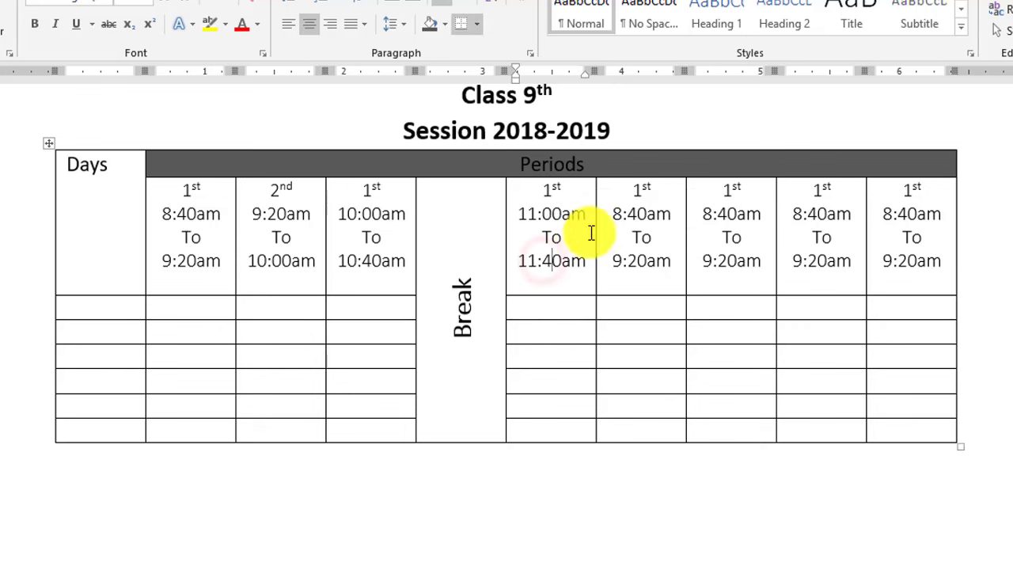
left_click_drag(610, 213, 622, 215)
type("11")
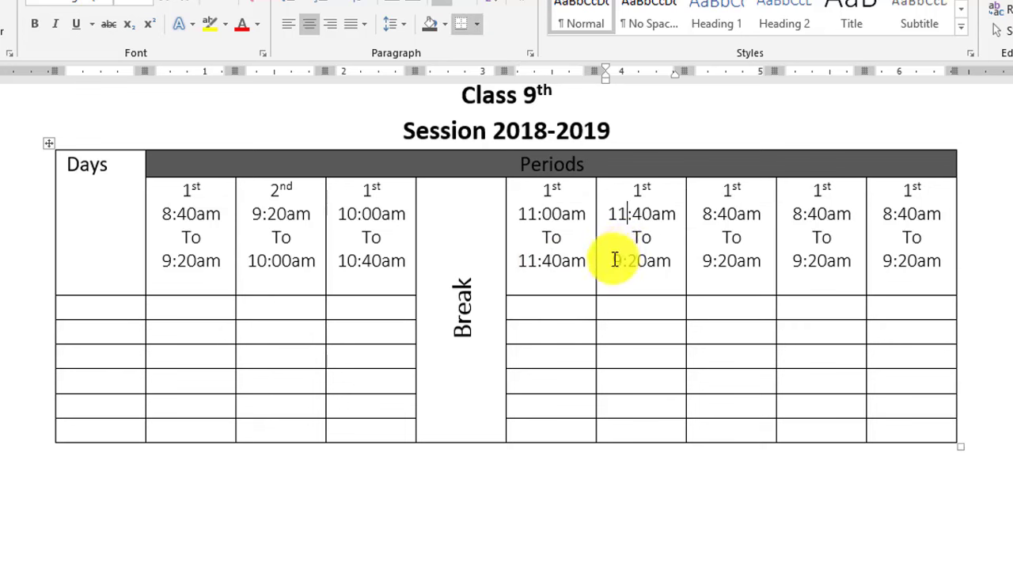
left_click_drag(611, 260, 622, 261)
type("12")
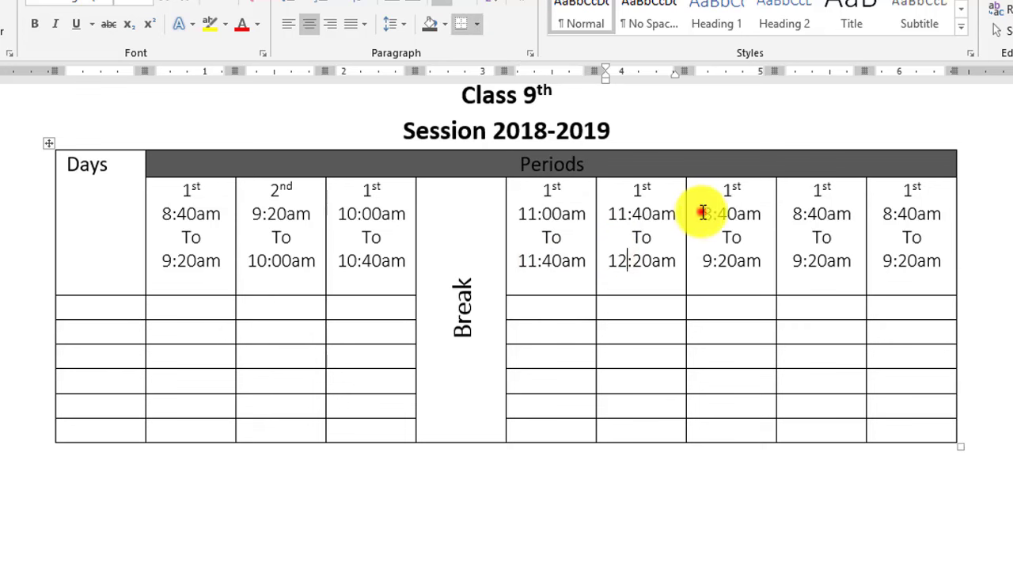
left_click_drag(700, 214, 729, 214)
type("12:")
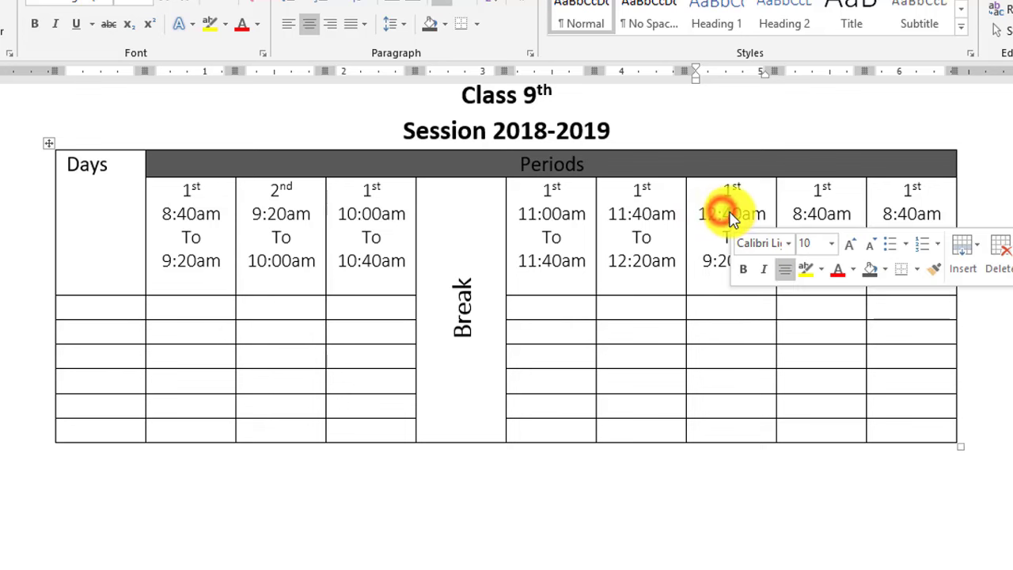
type("2")
left_click_drag(702, 261, 728, 262)
type("1:0")
- Set the last two periods to 1:00–1:40 and 1:40–2:20
double_click(799, 217)
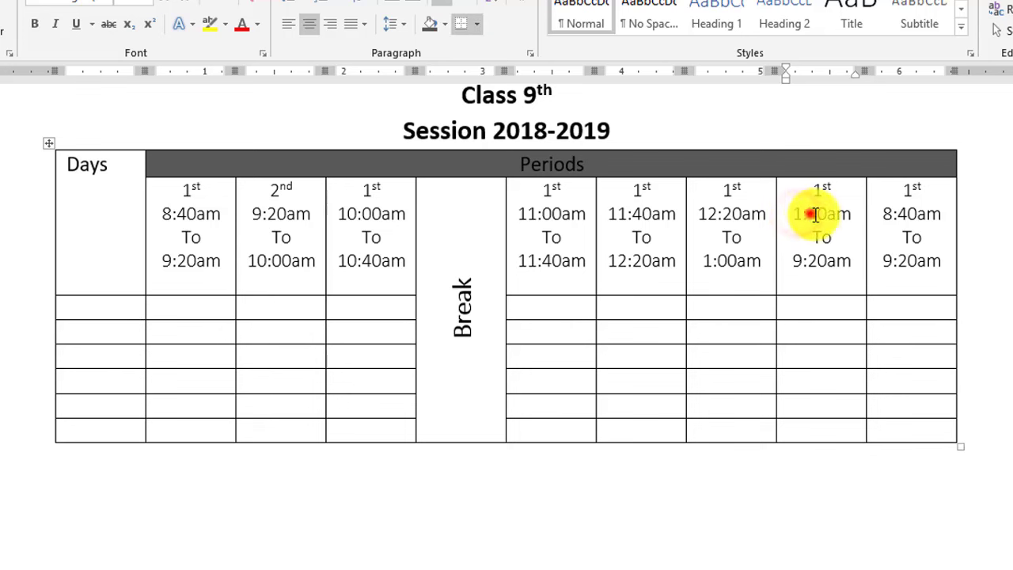
type("1:00")
double_click(794, 261)
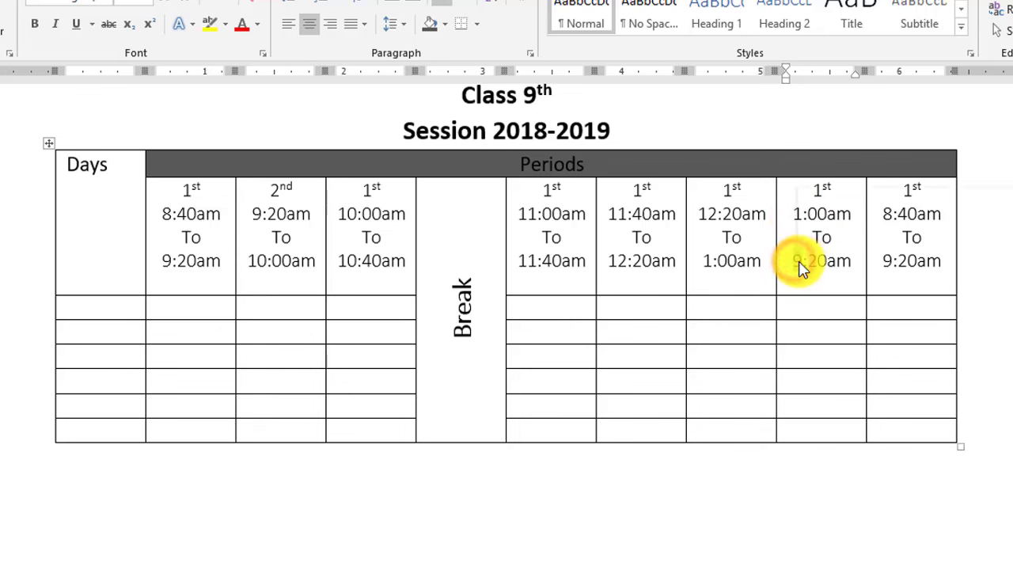
type("1:40")
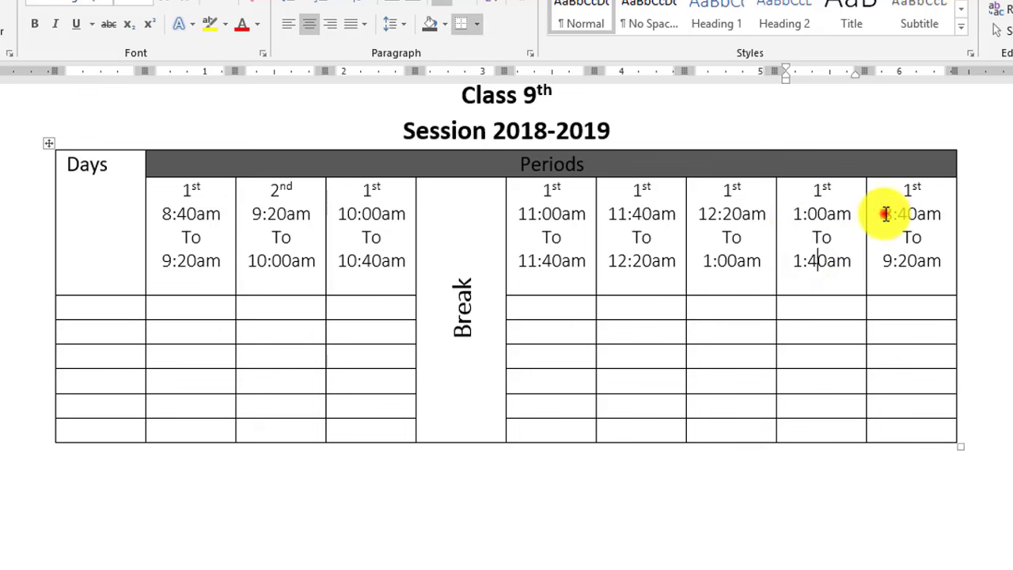
double_click(886, 214)
type("1:40")
double_click(883, 260)
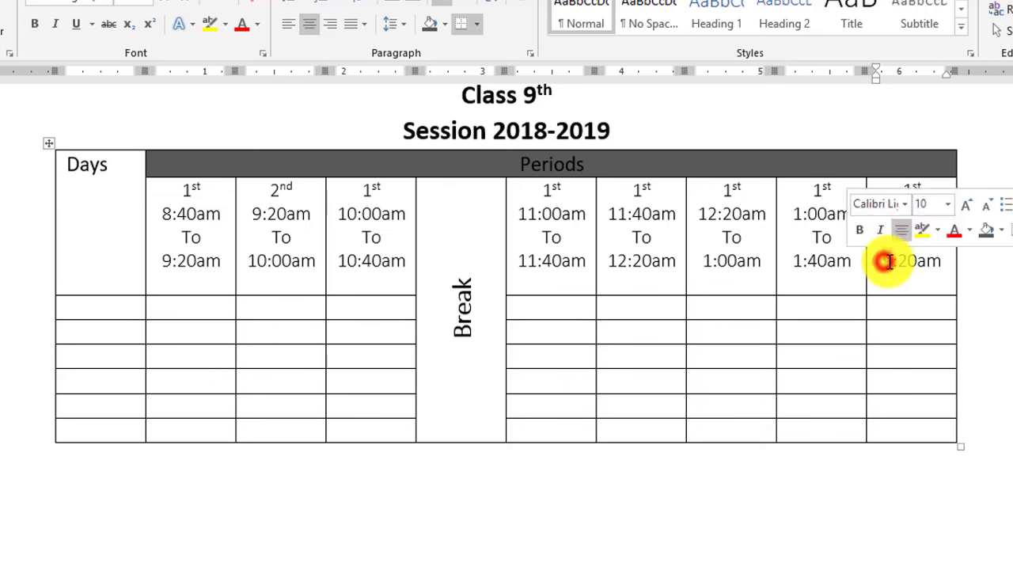
type("2:20")
- Change am to pm on every time from 12:20 through 2:20
double_click(933, 215)
type("pm")
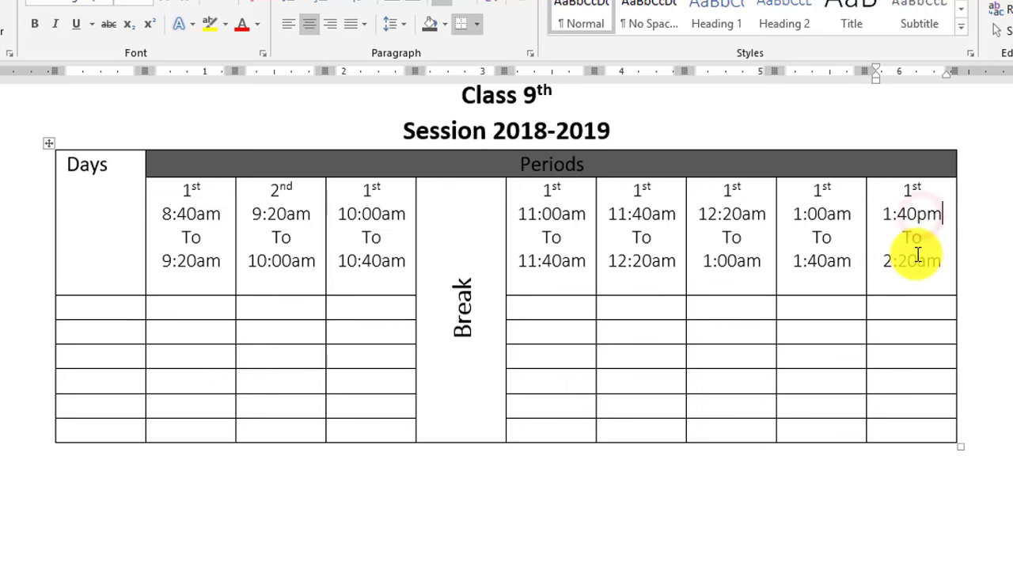
double_click(925, 262)
type("pm")
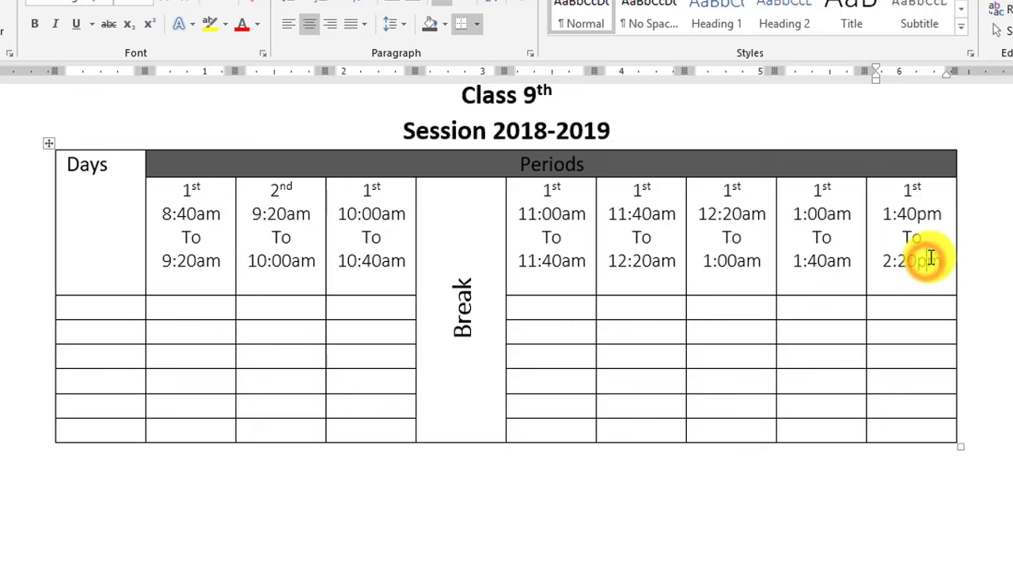
double_click(838, 216)
type("pm")
double_click(835, 262)
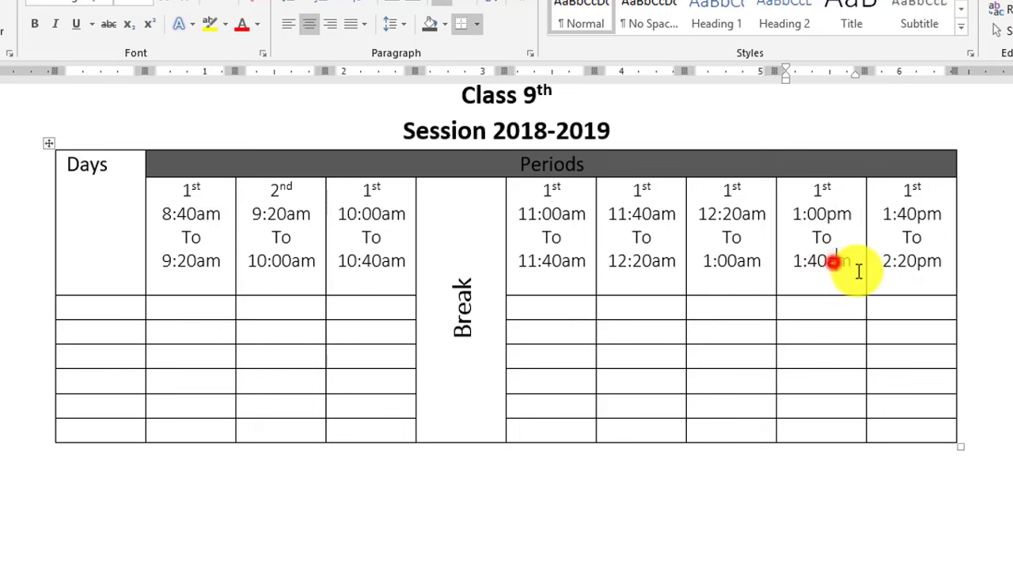
type("pm")
double_click(765, 217)
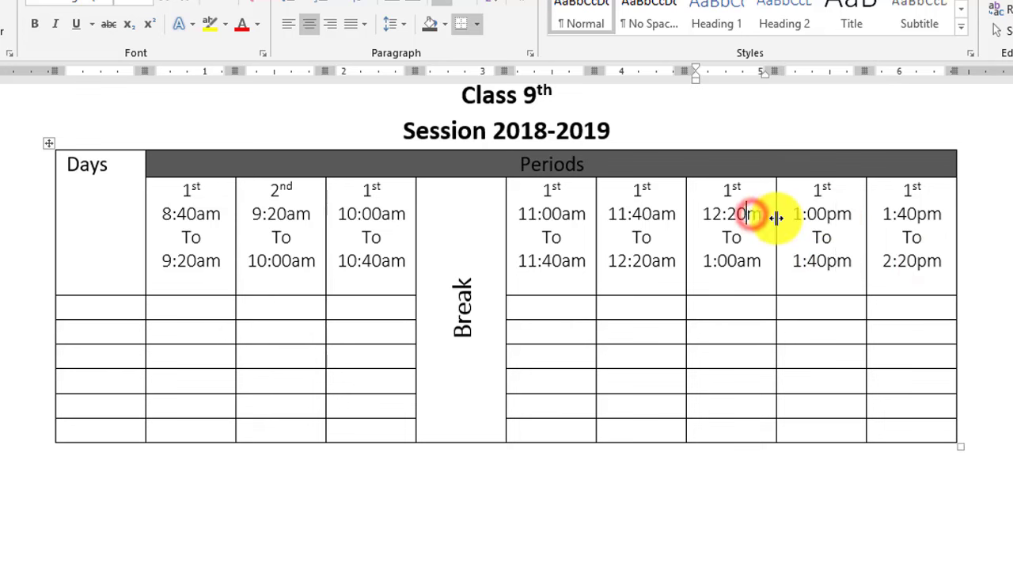
type("pm")
double_click(746, 263)
type("pm")
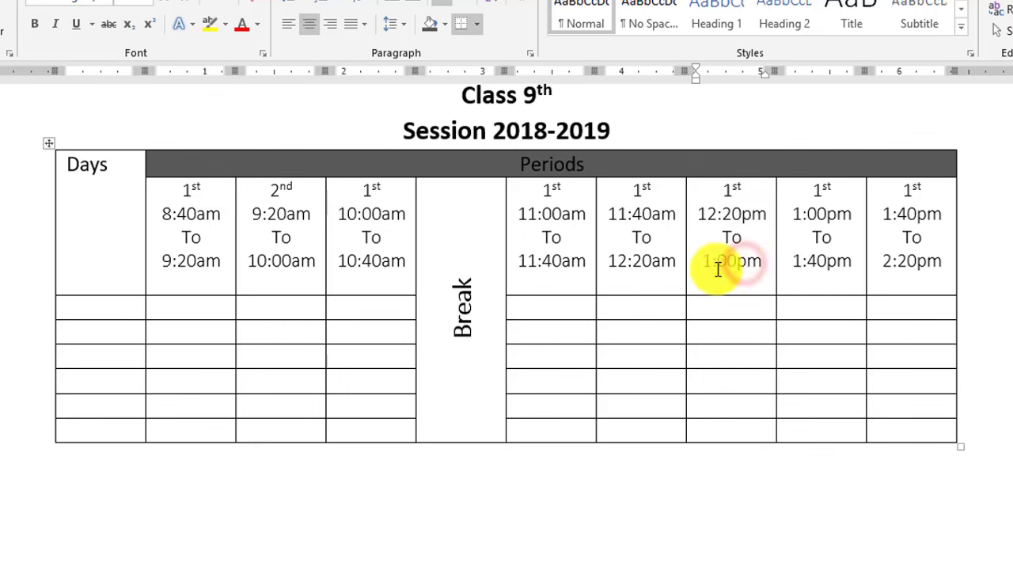
double_click(662, 262)
type("pm")
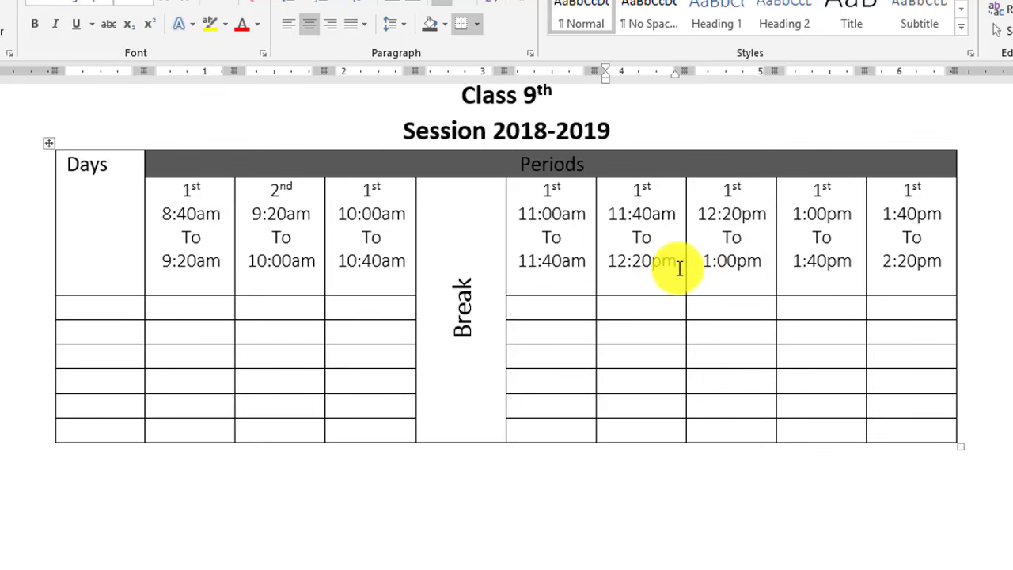
scroll(679, 267, "up", 1)
- Relabel the period headings from the 10:00am column onward as 3rd, 4th, 5th, 6th and 7th
double_click(368, 257)
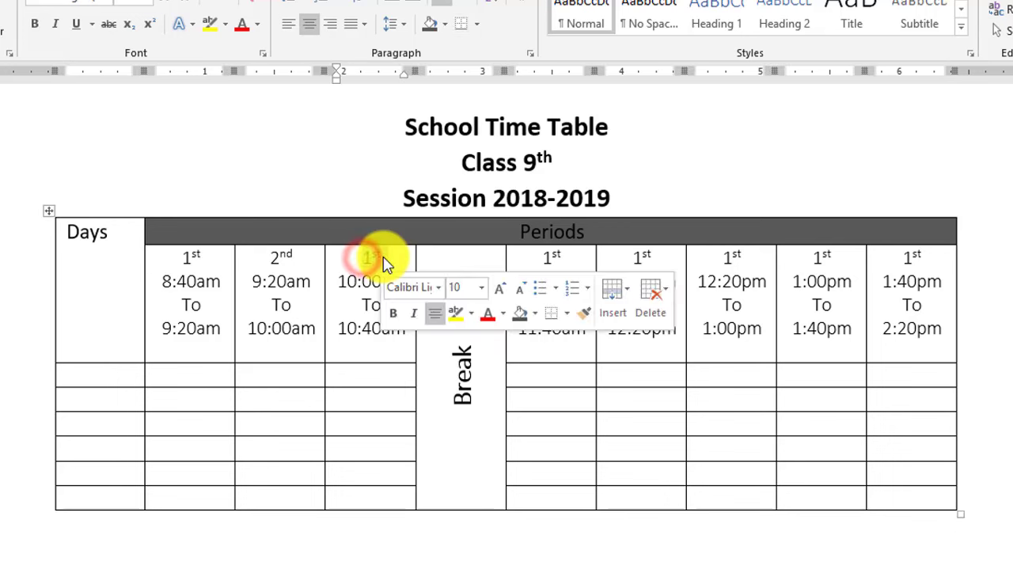
type("3rd")
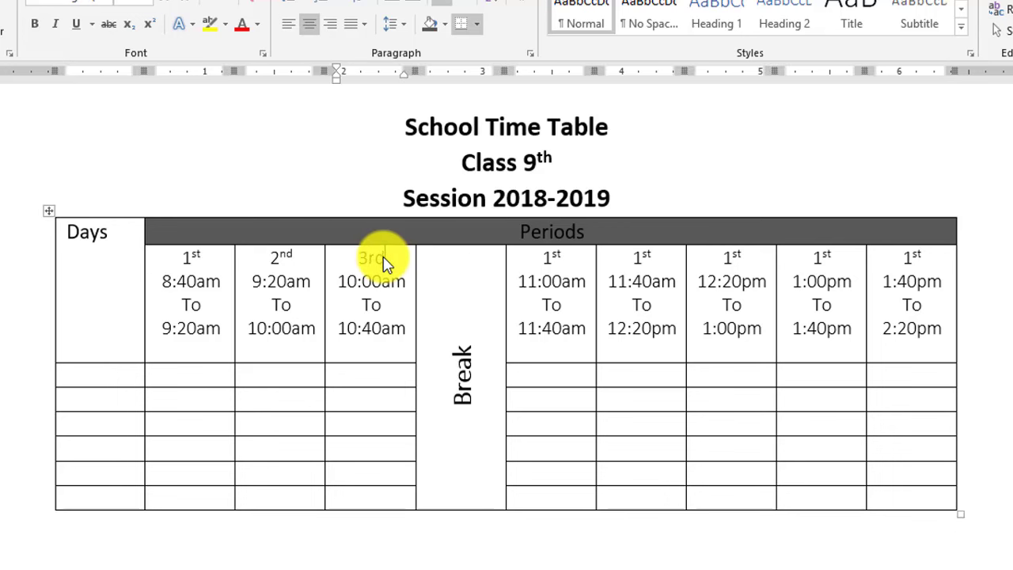
double_click(546, 256)
type("4th")
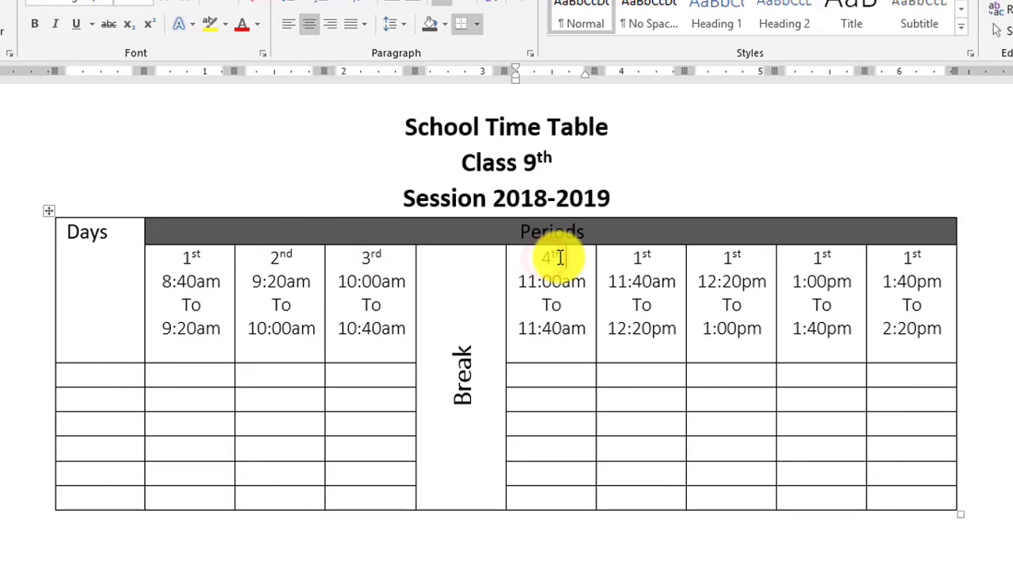
double_click(637, 256)
type("5th")
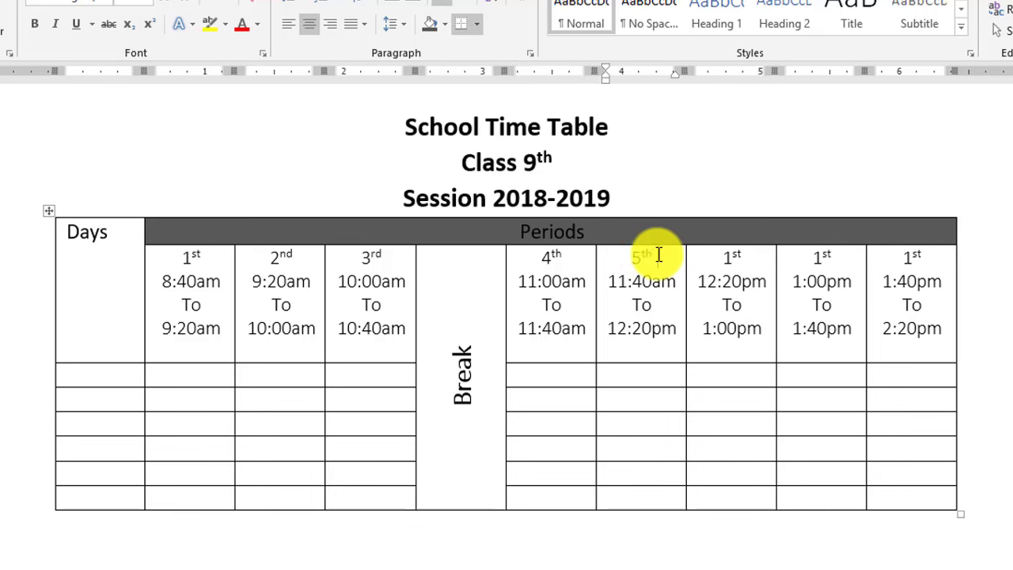
double_click(722, 256)
type("6th")
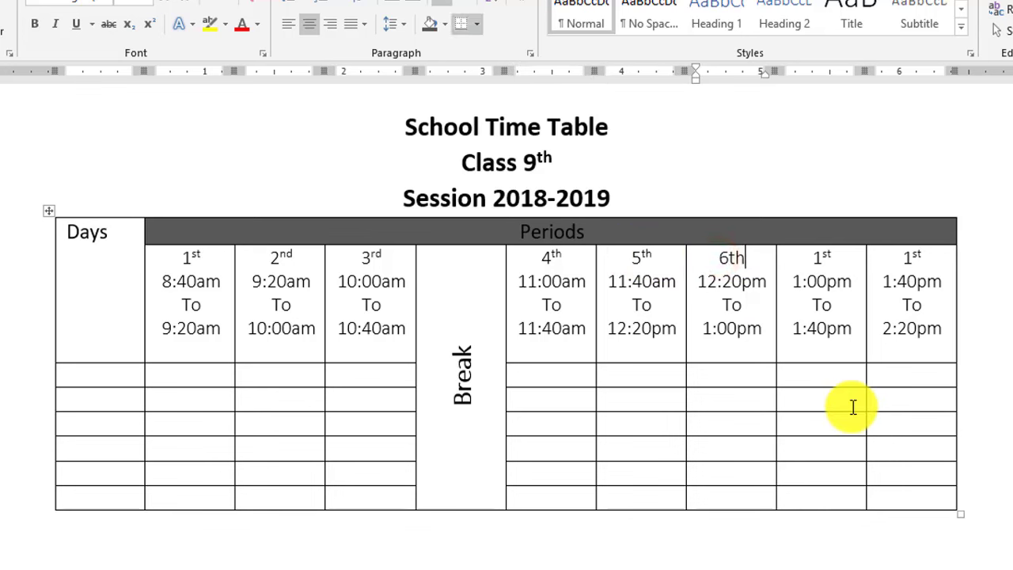
double_click(819, 256)
type("7th")
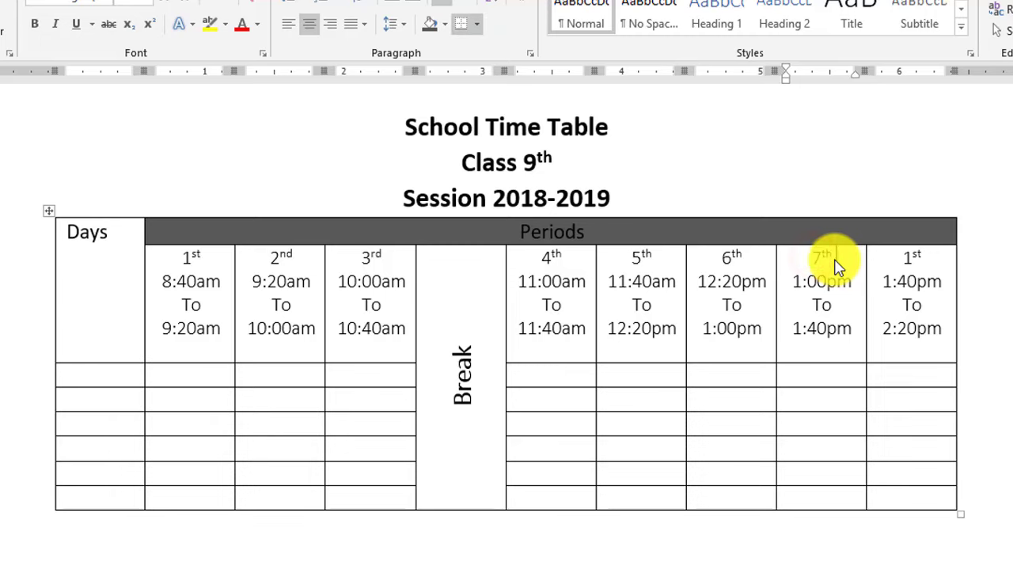
double_click(910, 256)
- Label the last period 8th, then enter Monday, Tuesday and Wednesday under Days
type("8th")
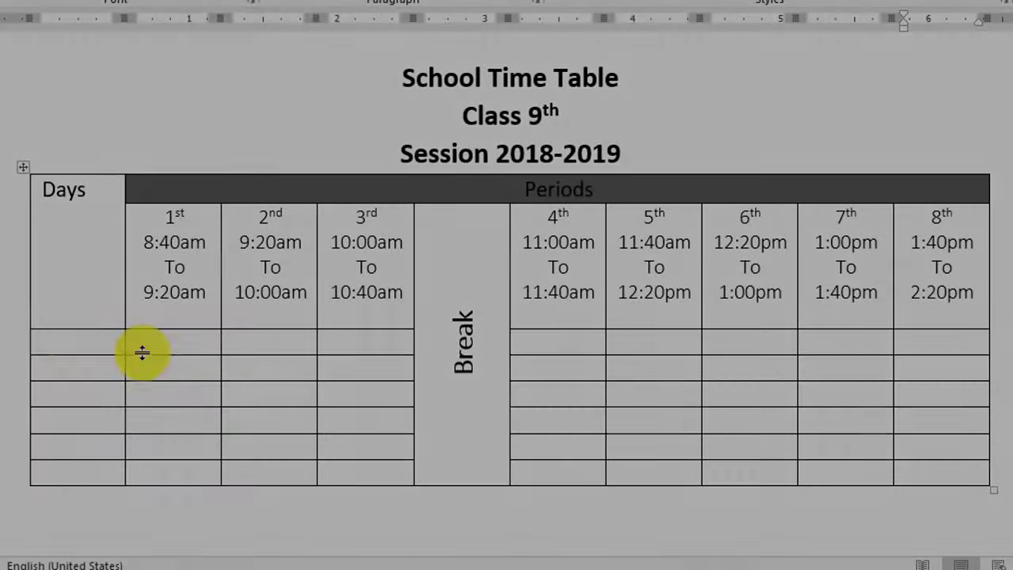
left_click(94, 374)
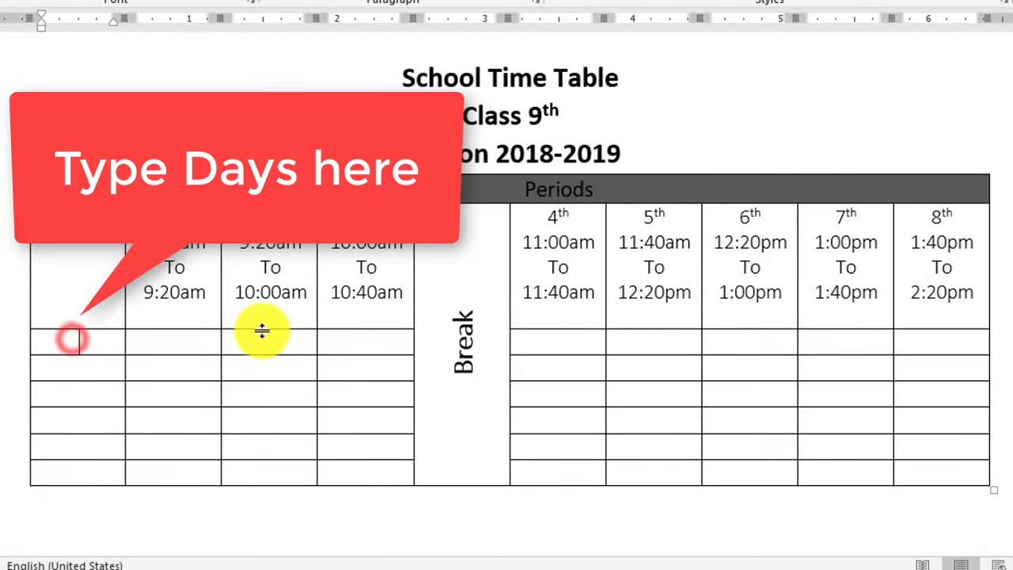
type("Mond")
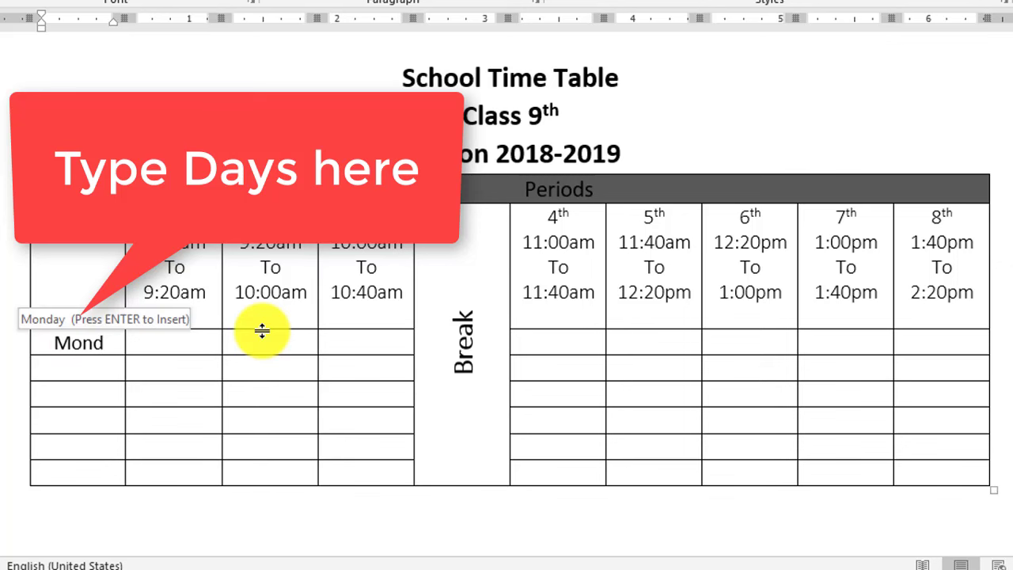
key("Return")
type("t")
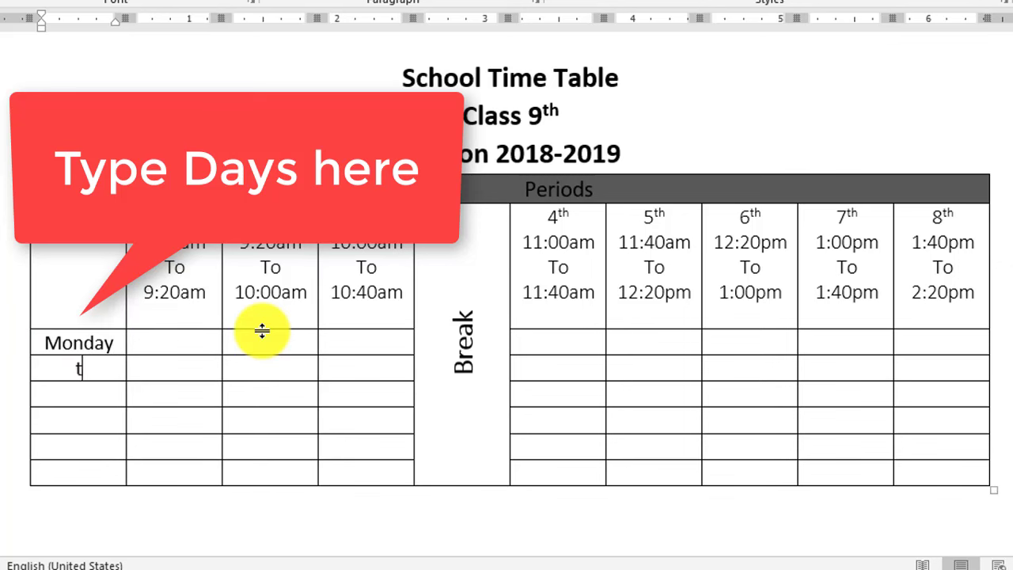
type("ues")
key("Return")
type("wedn")
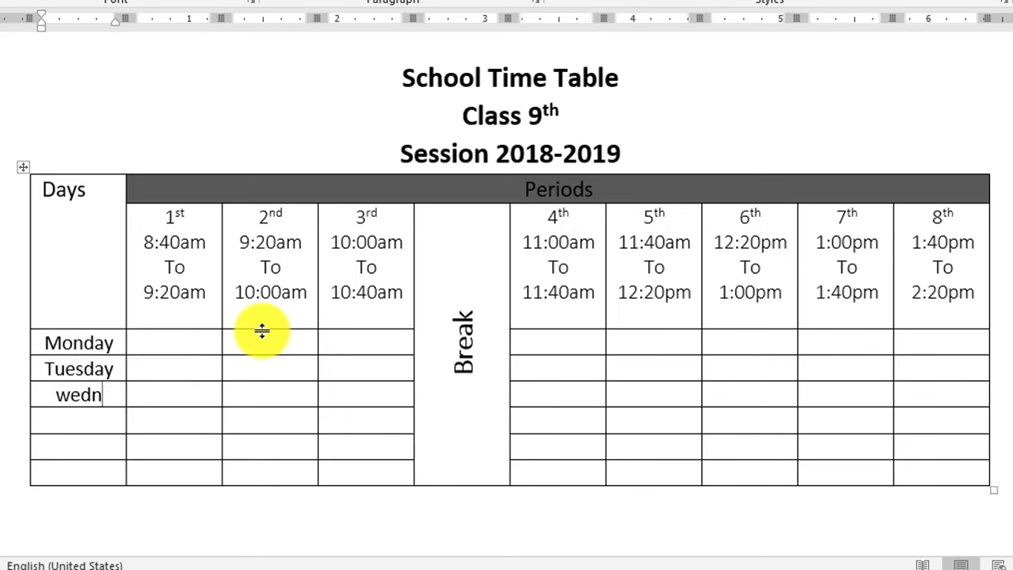
type("e")
key("Return")
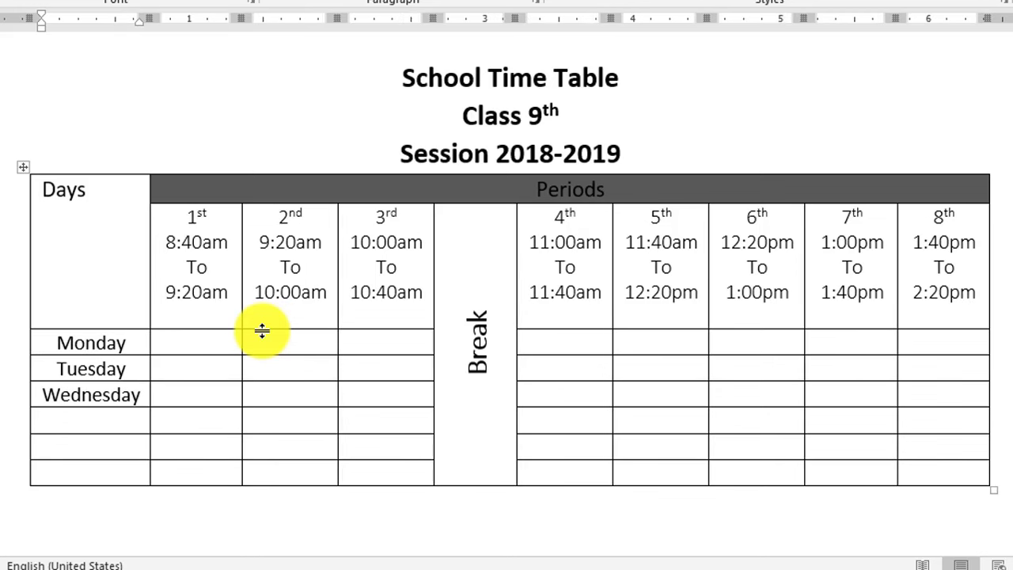
type("thure")
- Add Thursday, Friday and Saturday to the remaining Days rows
key("BackSpace")
type("s")
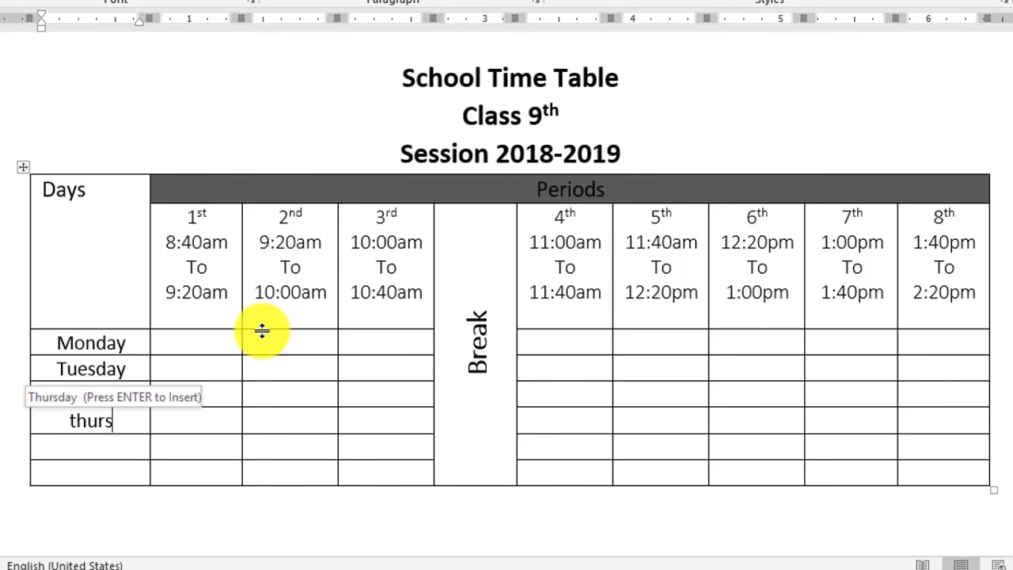
key("Return")
type("fride")
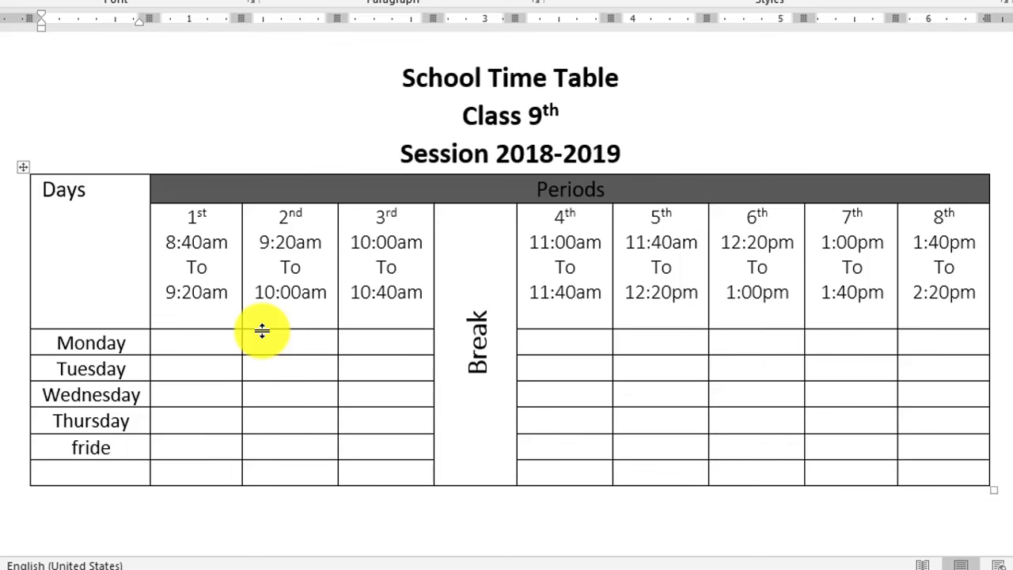
key("Return")
key("BackSpace")
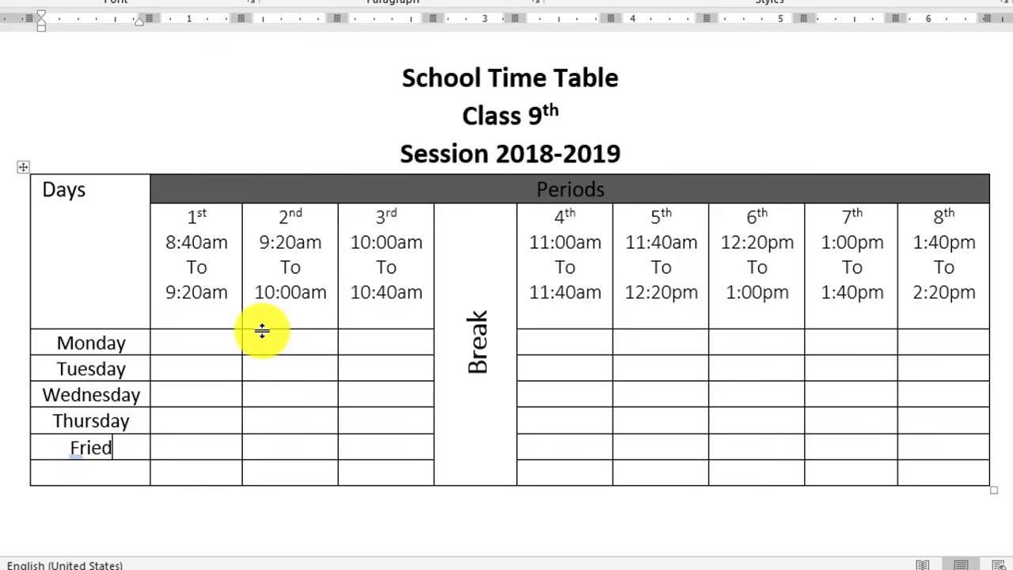
type("d")
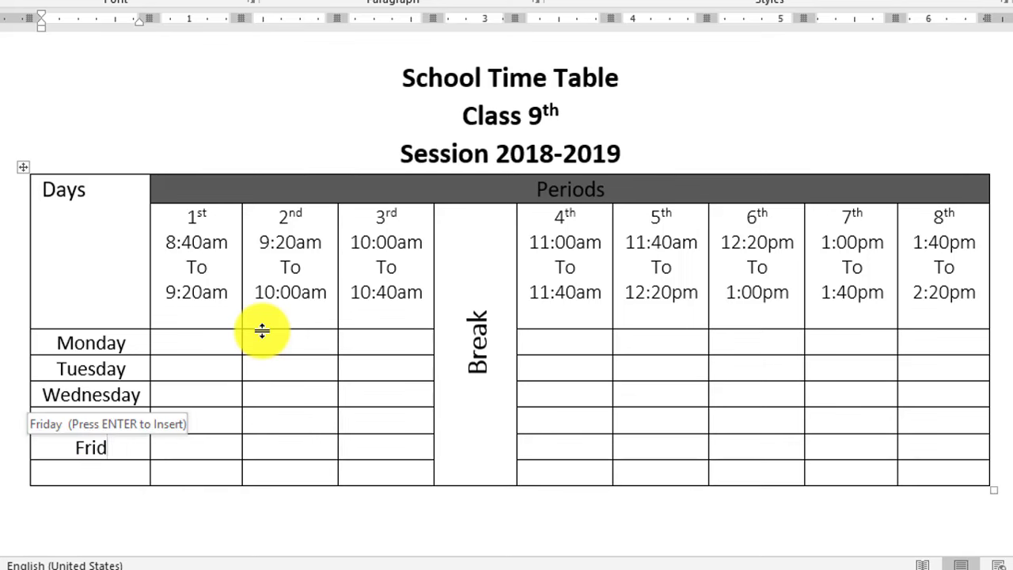
key("Return")
type("satu")
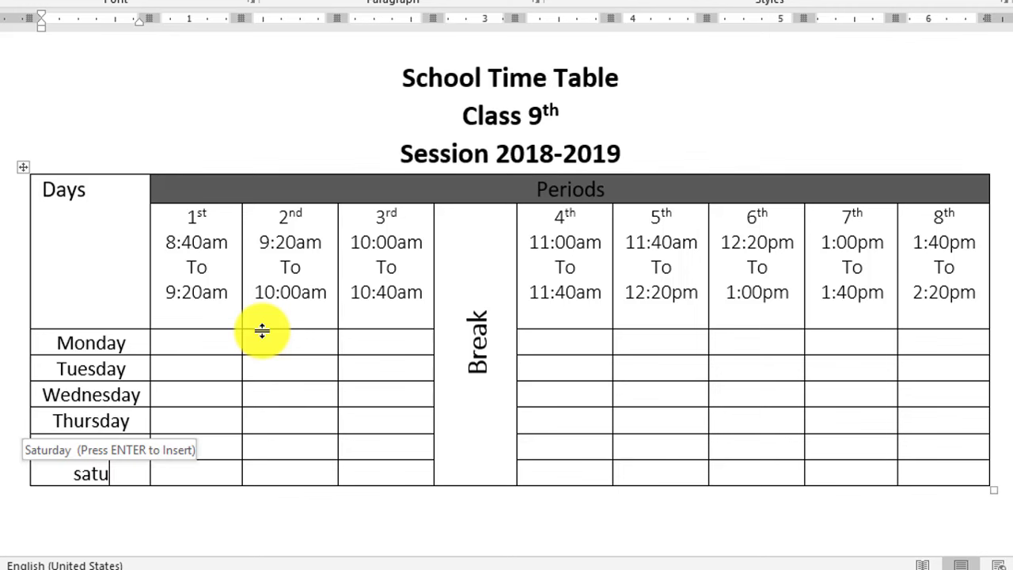
key("Return")
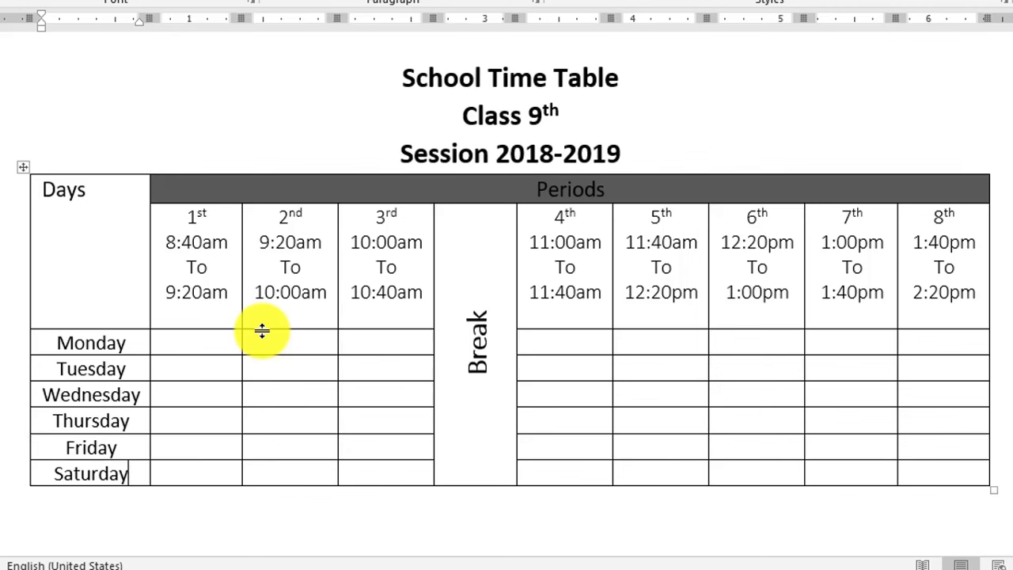
- Set the Monday–Saturday row height to 0.4"
mouse_move(127, 344)
left_mouse_down()
mouse_move(396, 447)
mouse_move(395, 463)
left_mouse_up()
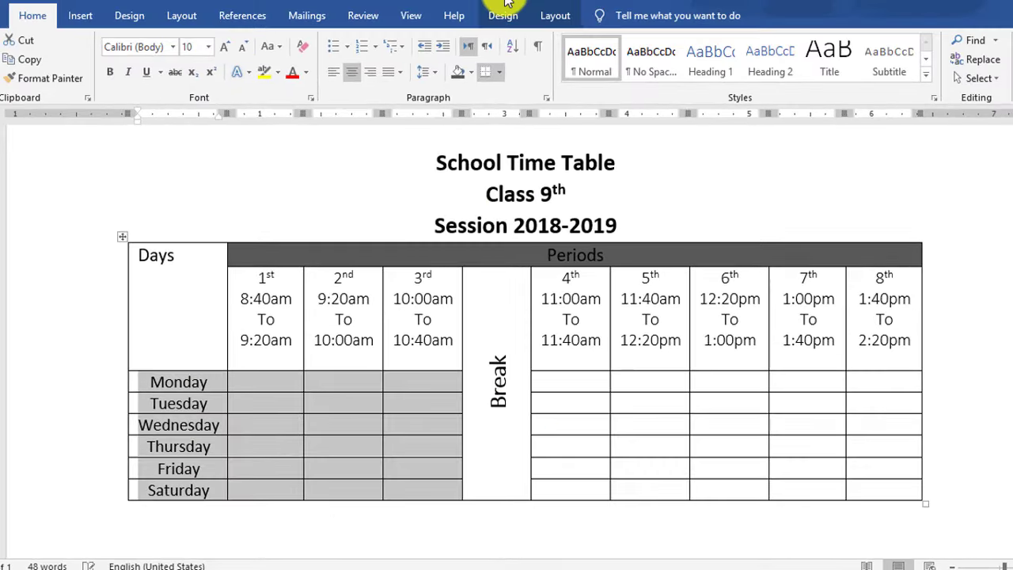
left_click(557, 18)
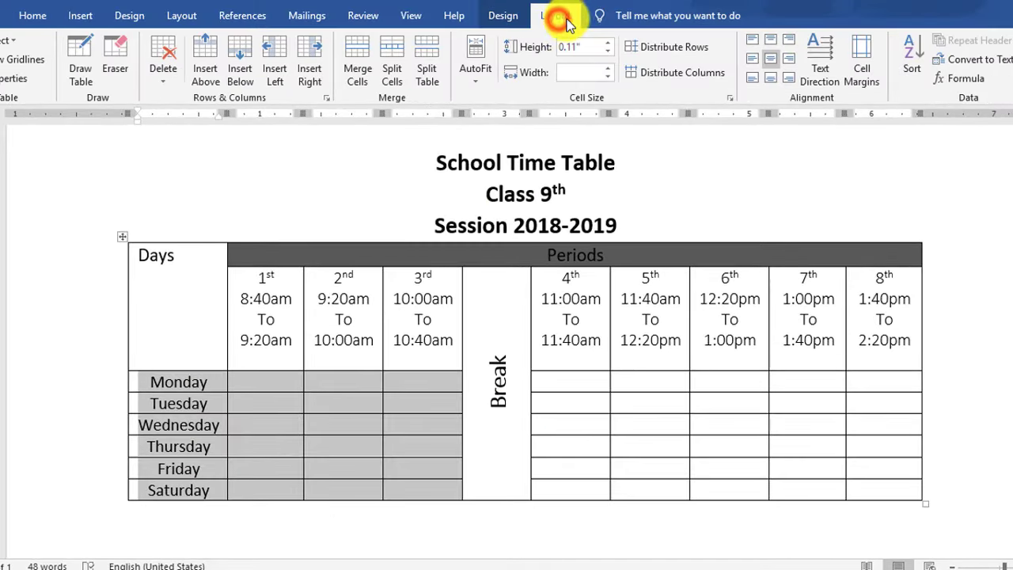
left_click(607, 43)
left_click(607, 43)
left_click(607, 43)
scroll(614, 281, "down", 2)
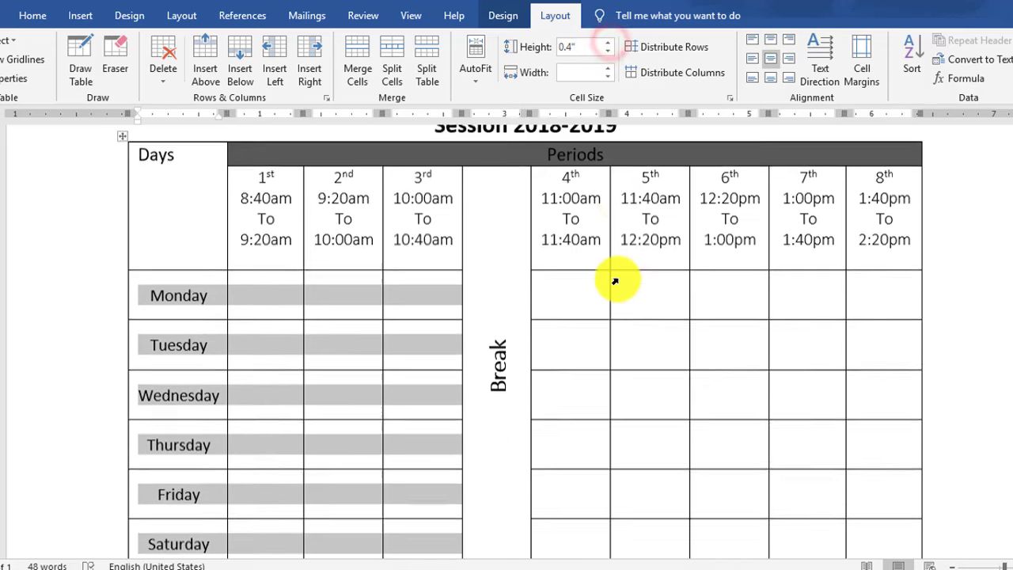
scroll(614, 281, "down", 2)
left_click(589, 223)
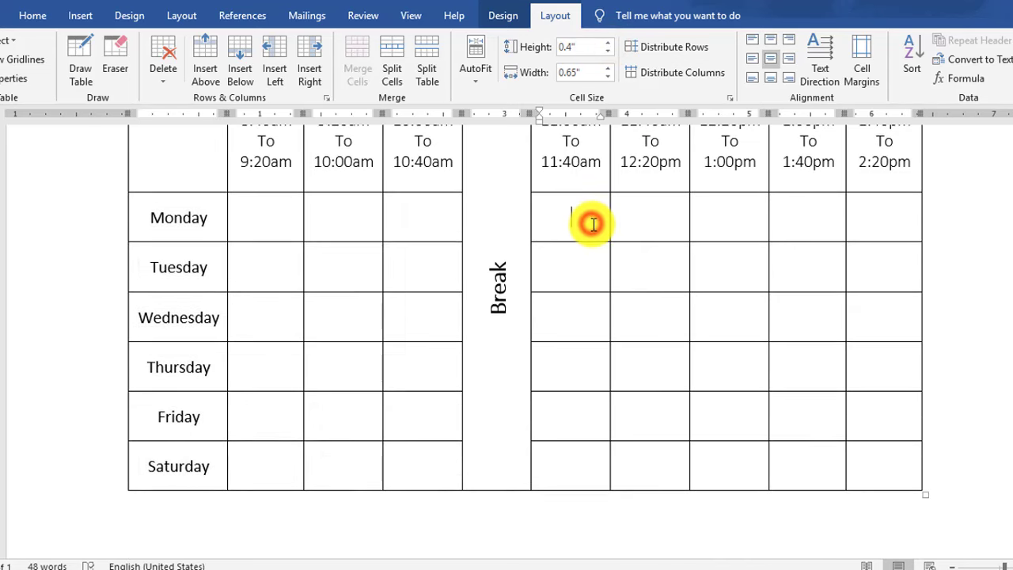
scroll(592, 224, "up", 3)
- Apply light grey shading to the 1st through 8th period heading cells
left_click_drag(266, 250, 421, 253)
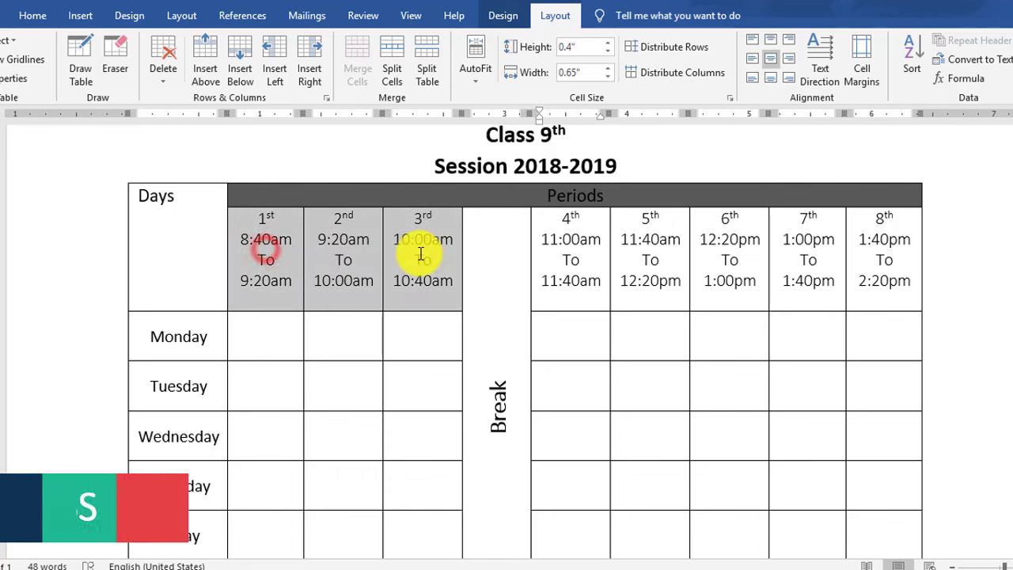
left_click(32, 15)
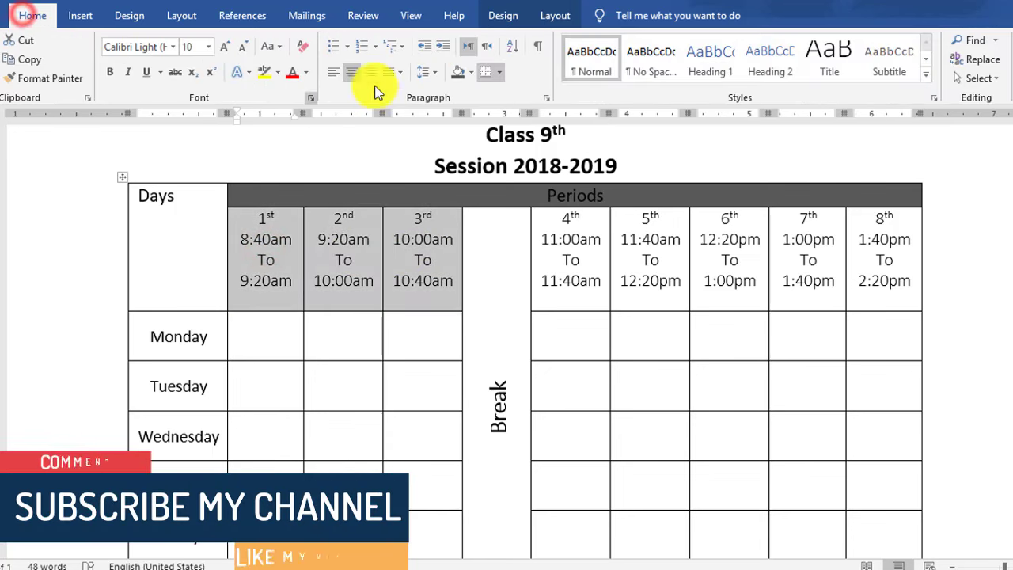
left_click(471, 71)
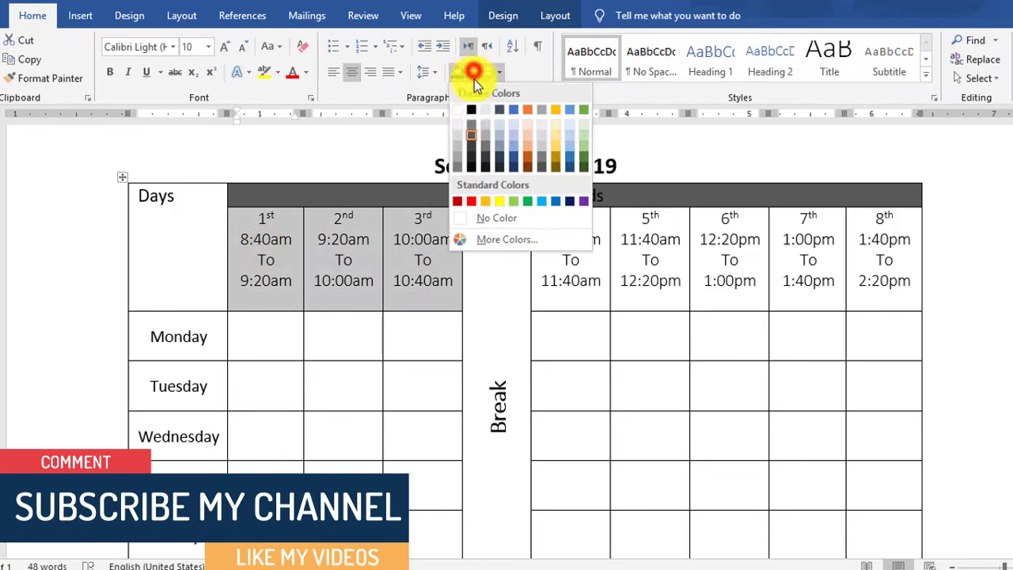
left_click(483, 136)
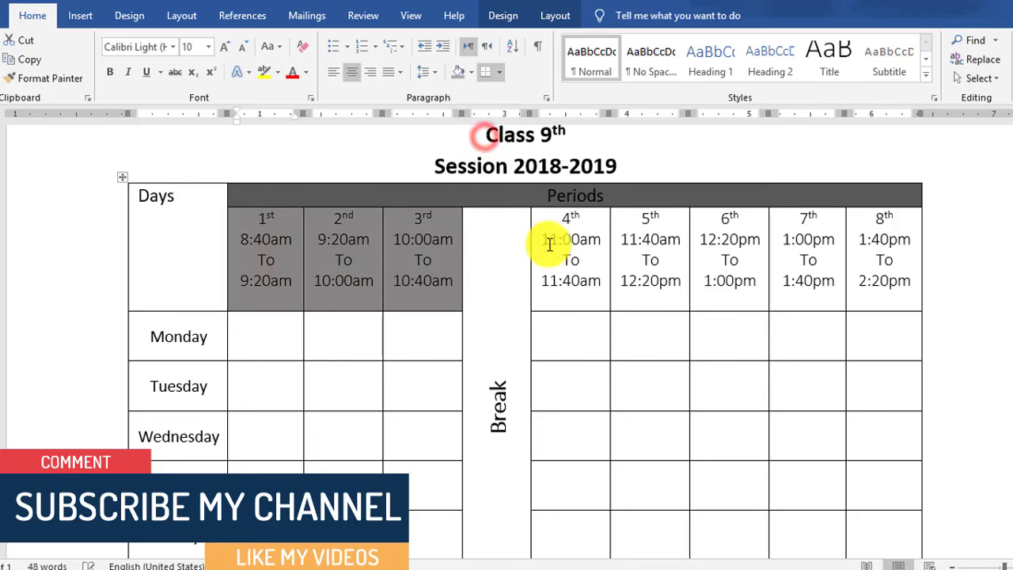
left_click_drag(549, 222, 844, 256)
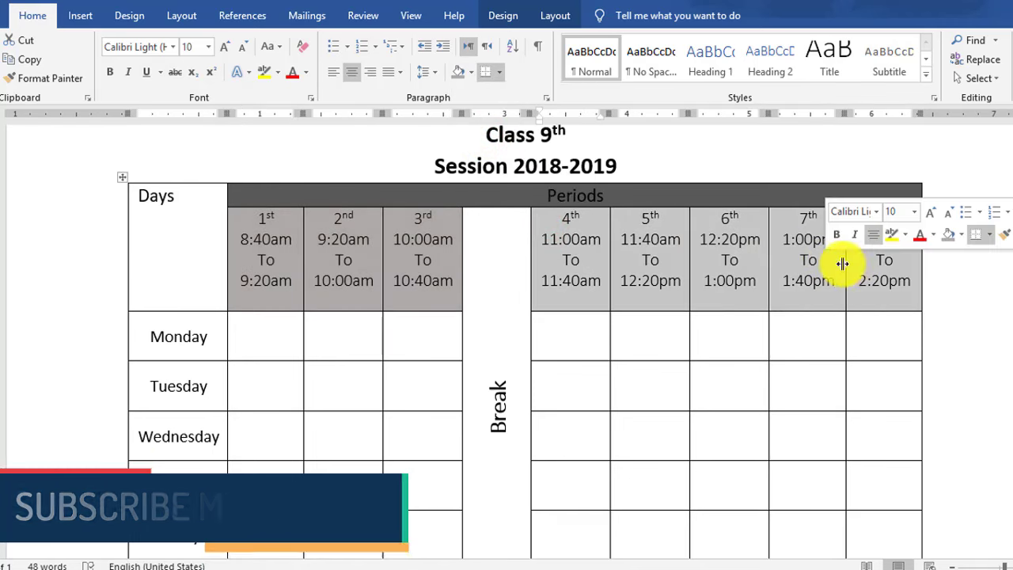
left_click(472, 79)
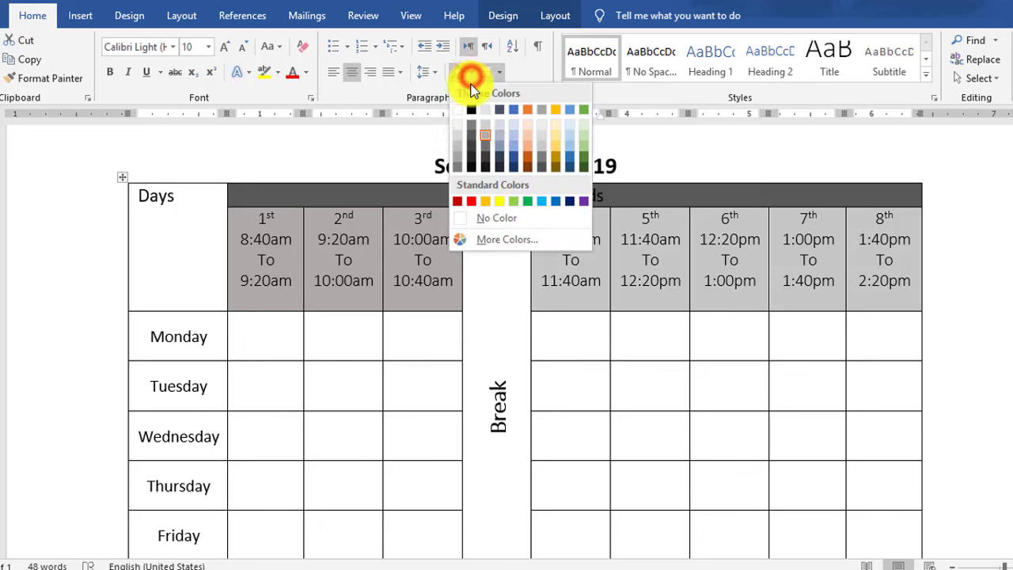
left_click(487, 129)
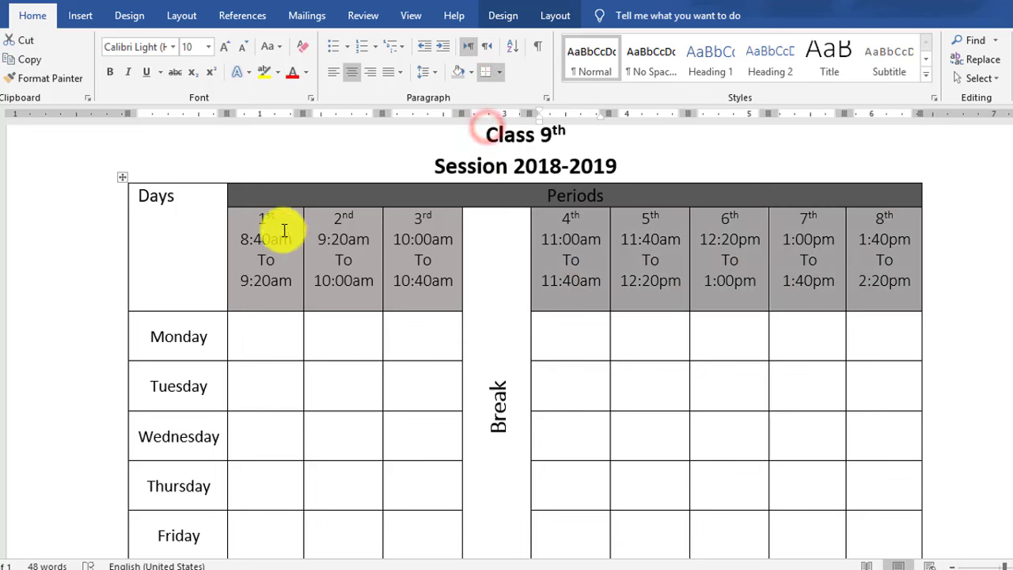
left_click_drag(280, 227, 405, 268)
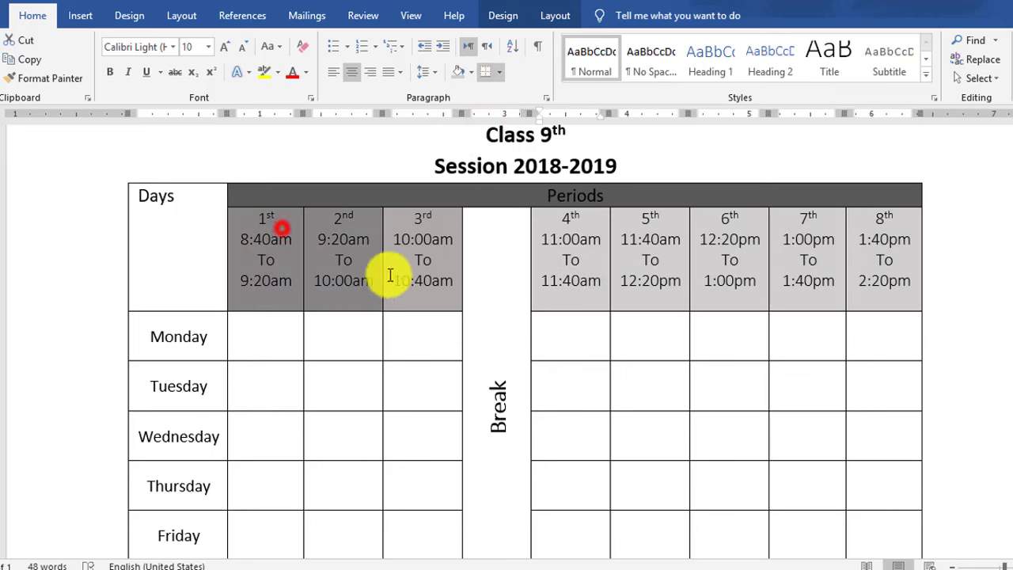
left_click(469, 73)
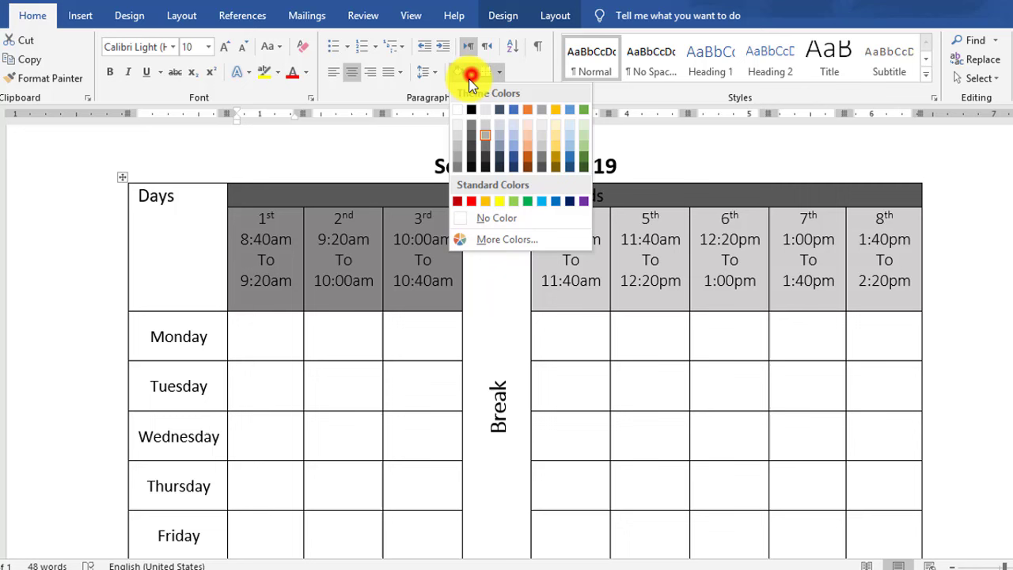
left_click(487, 129)
left_click(565, 272)
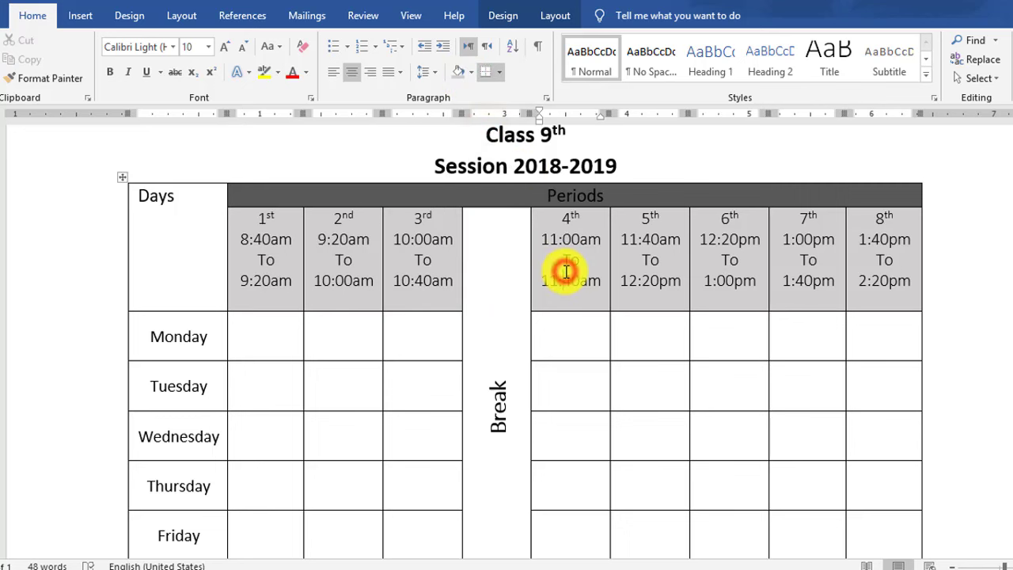
- Enter Monday's subjects, English through Chemistry, across the row using Tab
scroll(567, 272, "down", 2)
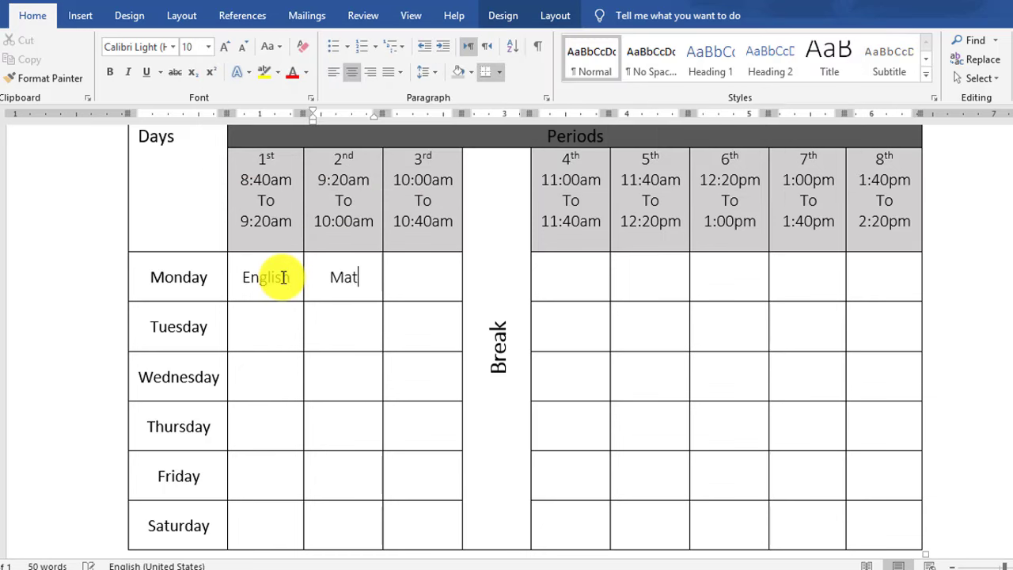
type("Compute")
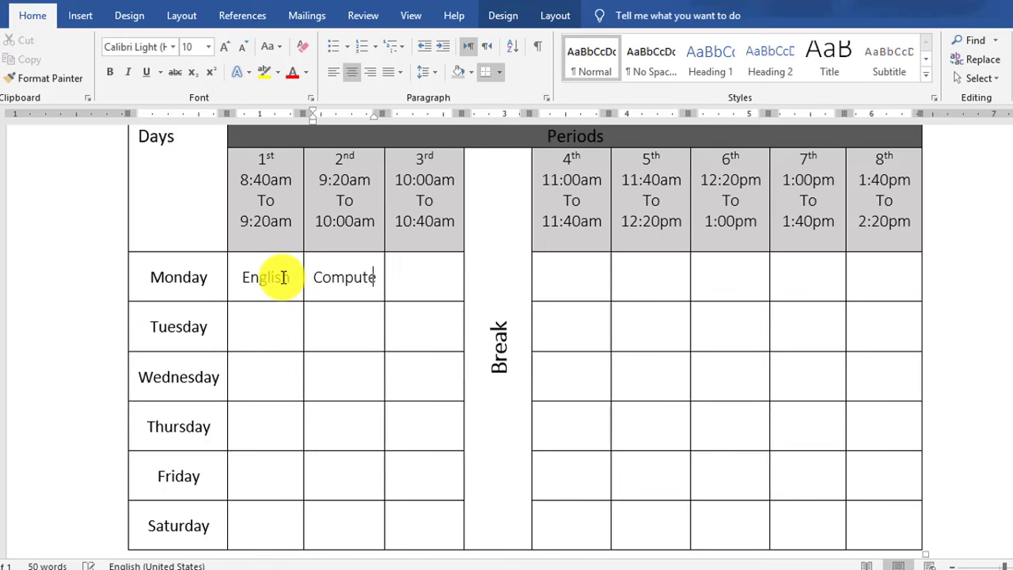
type("r SC")
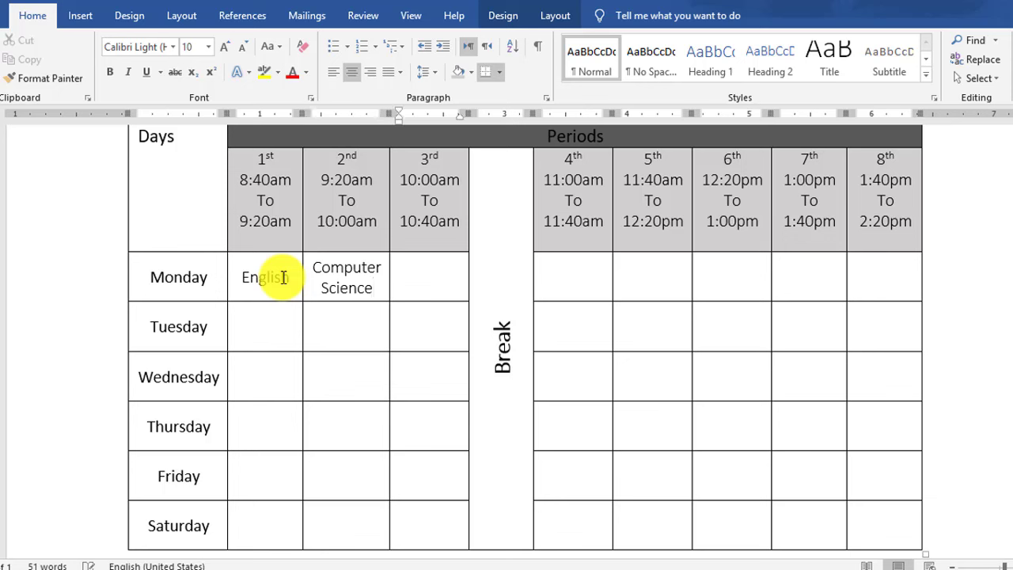
key("Tab")
type("Maths")
key("Tab")
key("Tab")
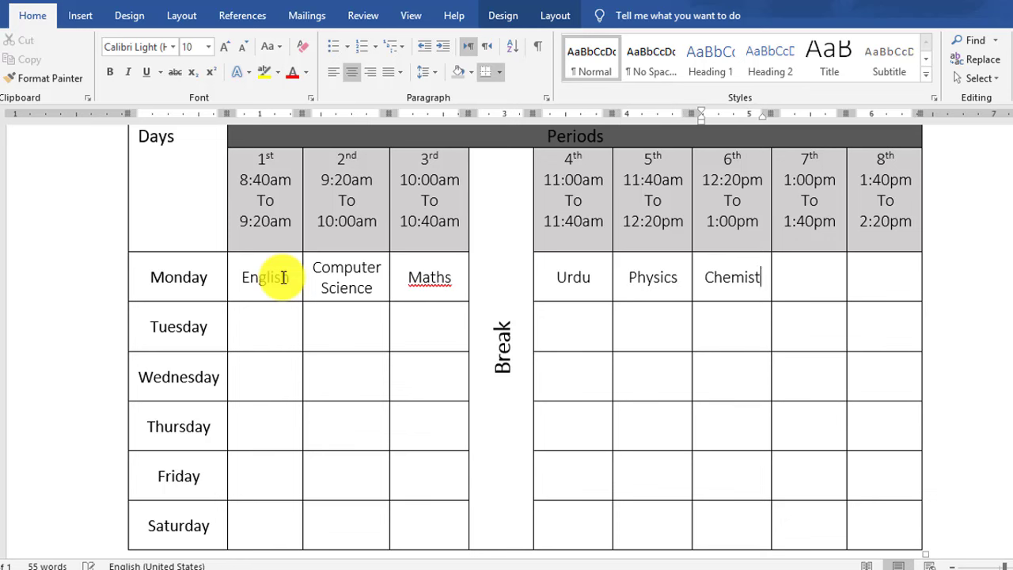
type("ry")
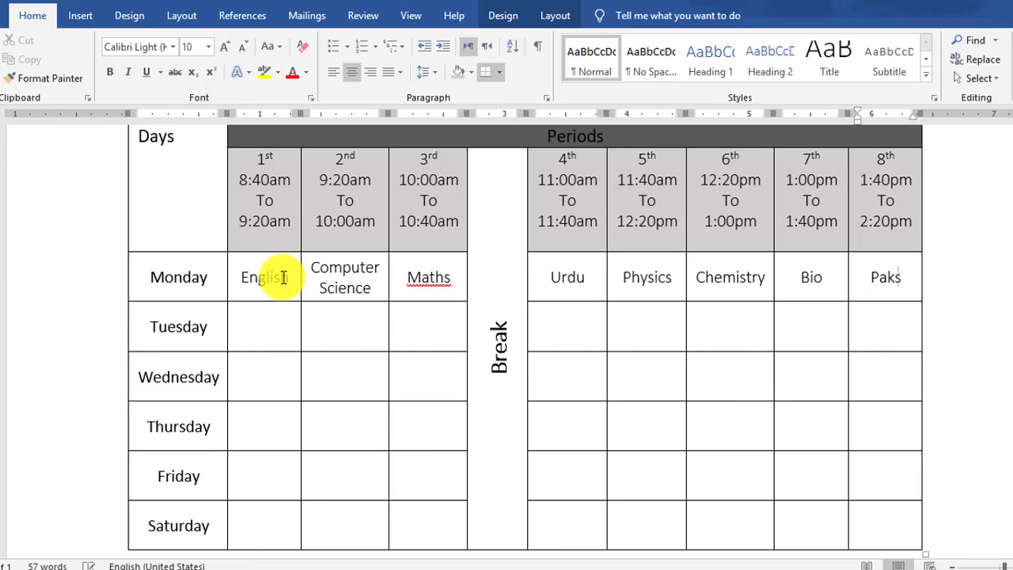
- Finish typing Pakstudy and center the Days label in its cell
type("udy")
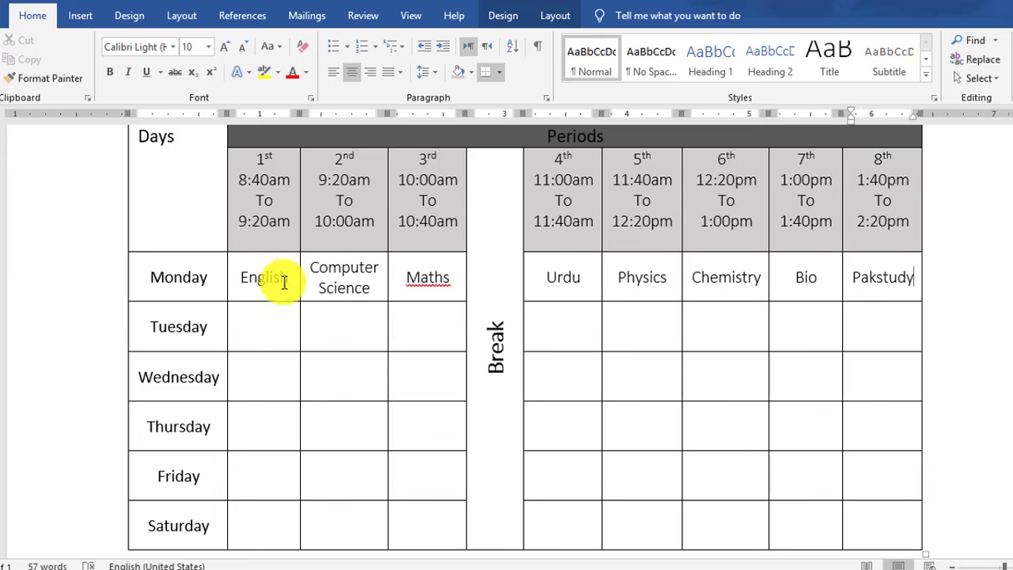
scroll(324, 294, "up", 1)
left_click(197, 254)
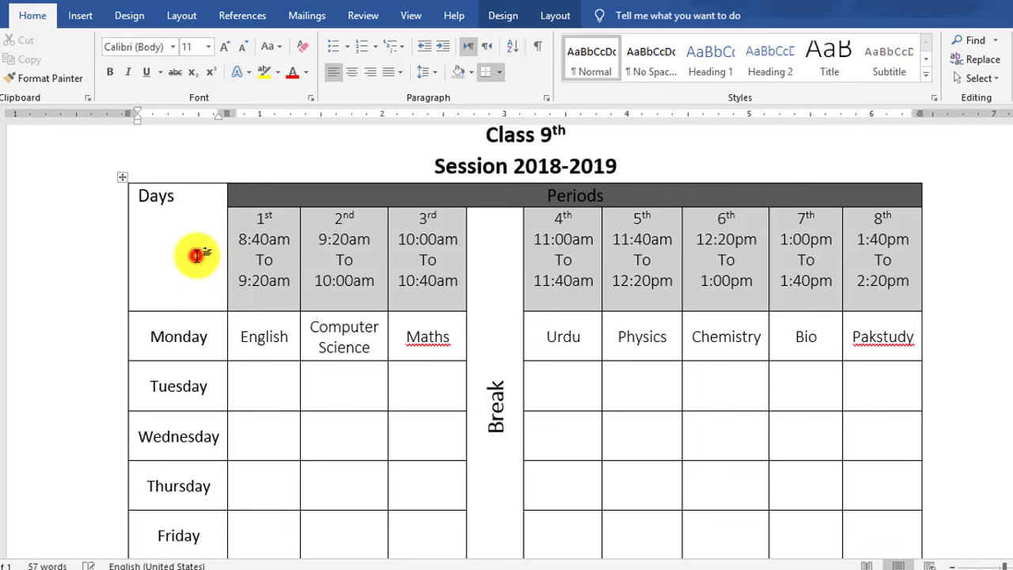
left_click(555, 15)
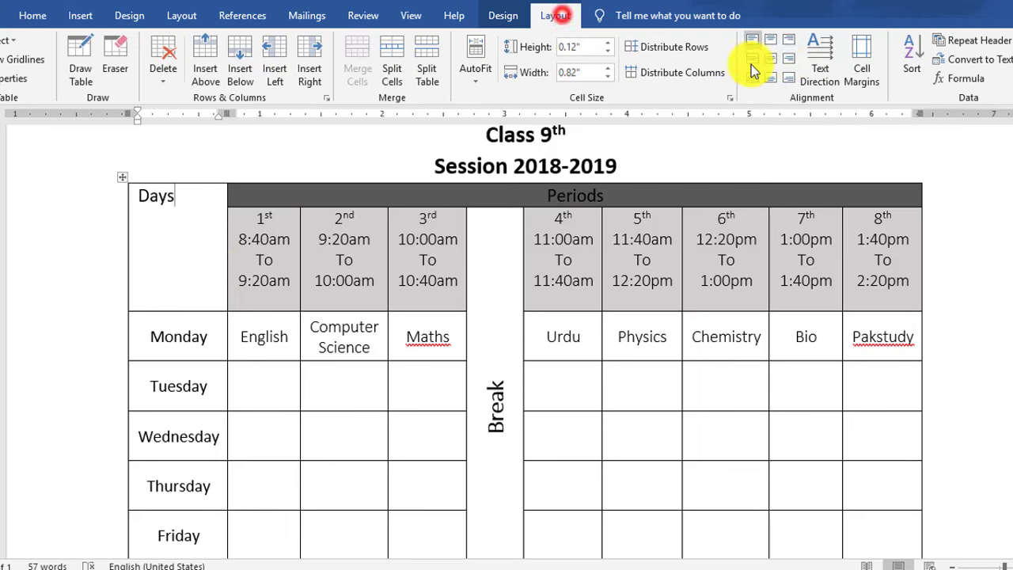
left_click(772, 58)
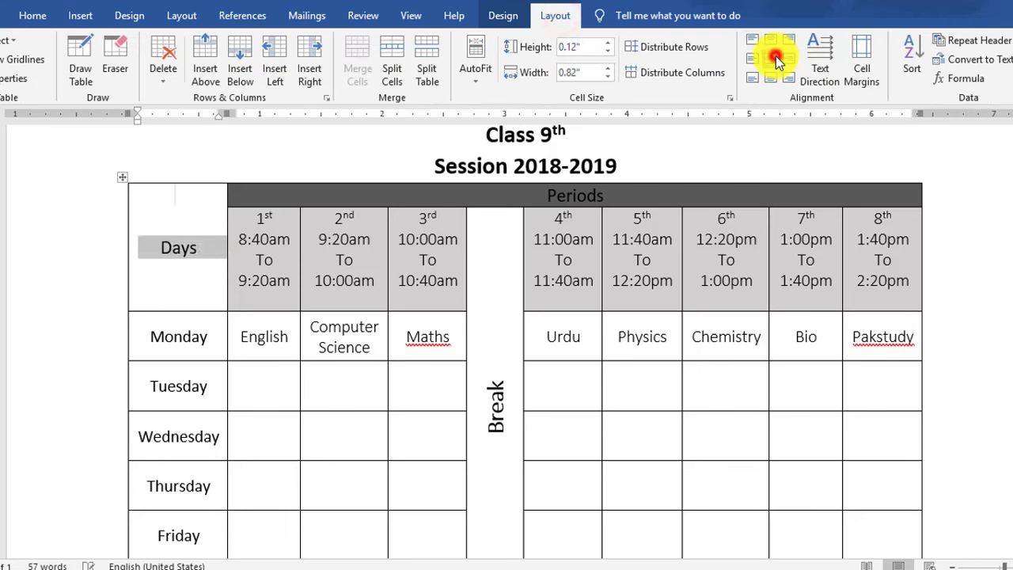
- Make the Days label 16 pt bold
left_click(33, 15)
left_click(207, 47)
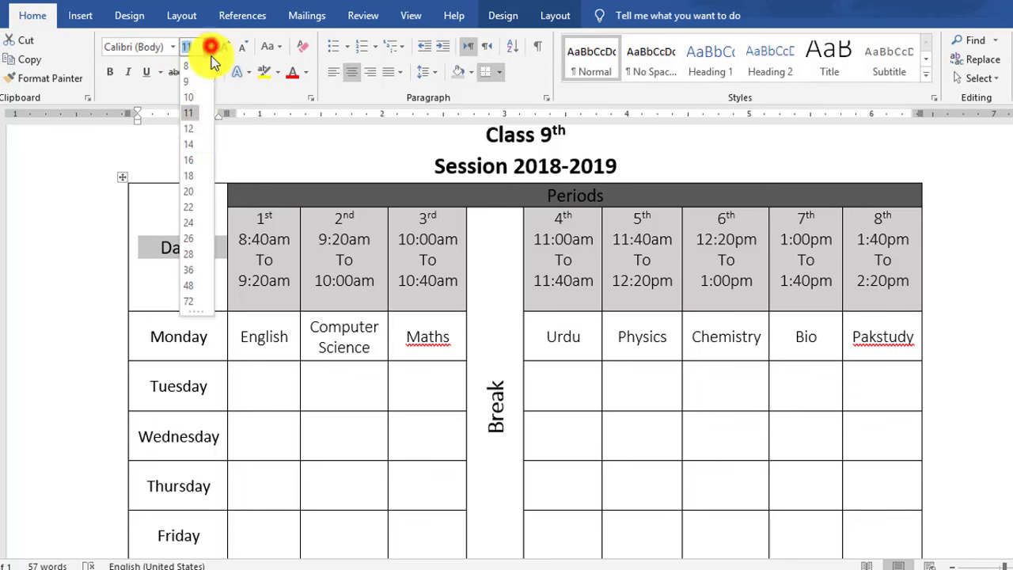
left_click(195, 160)
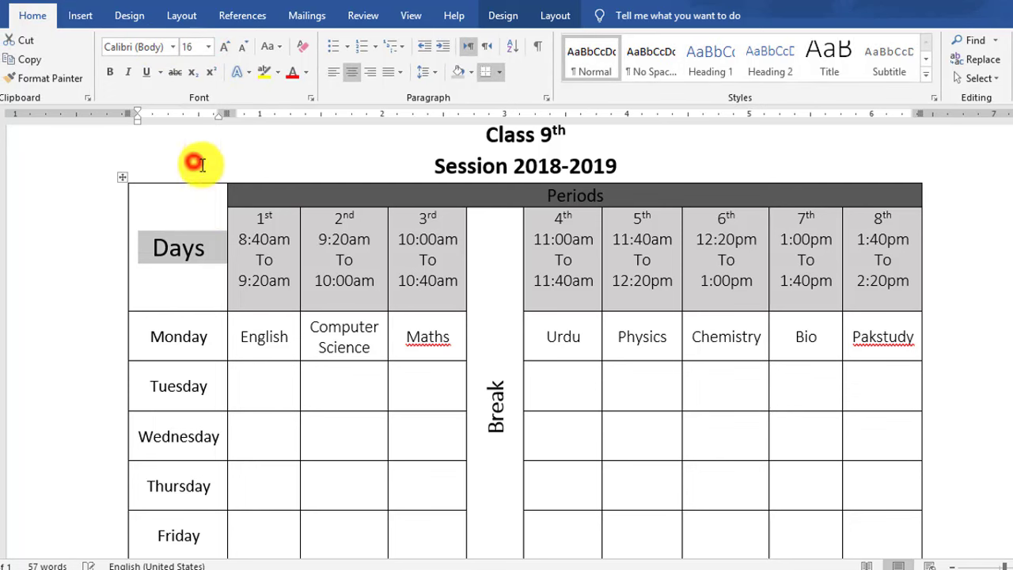
left_click(113, 75)
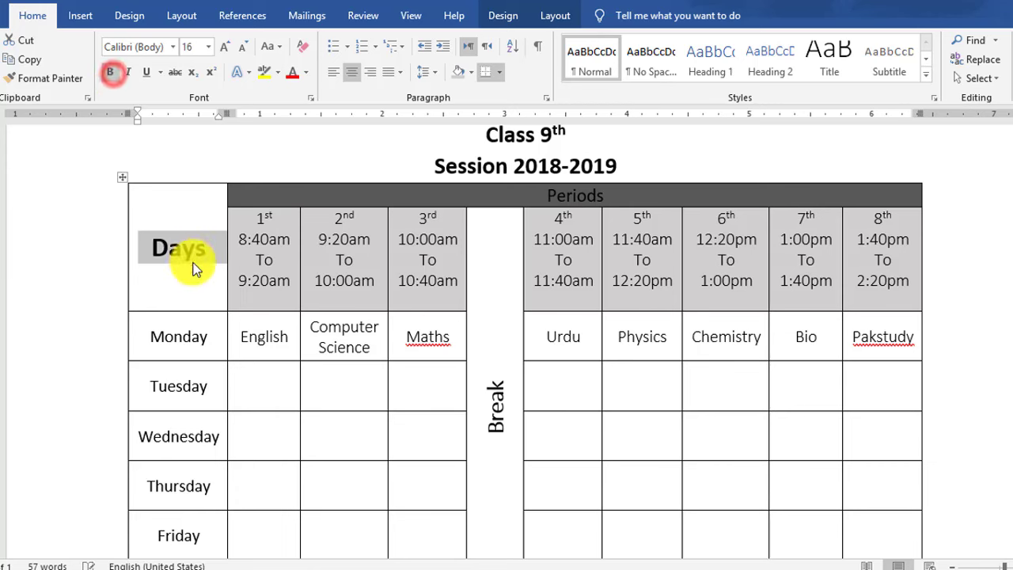
left_click(219, 283)
scroll(437, 349, "down", 1)
scroll(437, 349, "down", 1)
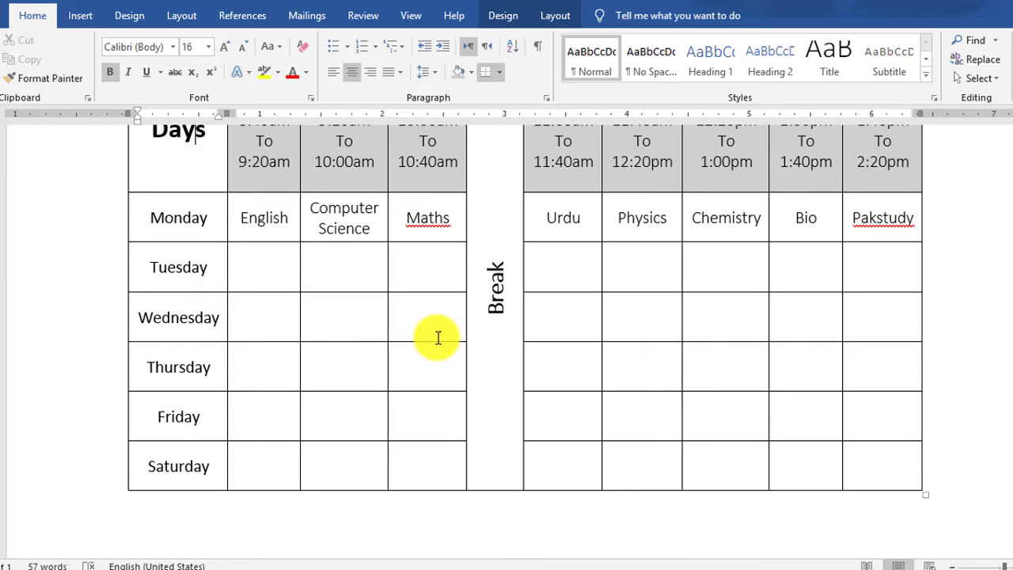
scroll(434, 334, "down", 1)
scroll(434, 335, "up", 1)
- Extend the vertical label to read 'Break from 10:40am to 11:00am'
left_click(497, 257)
type("fr")
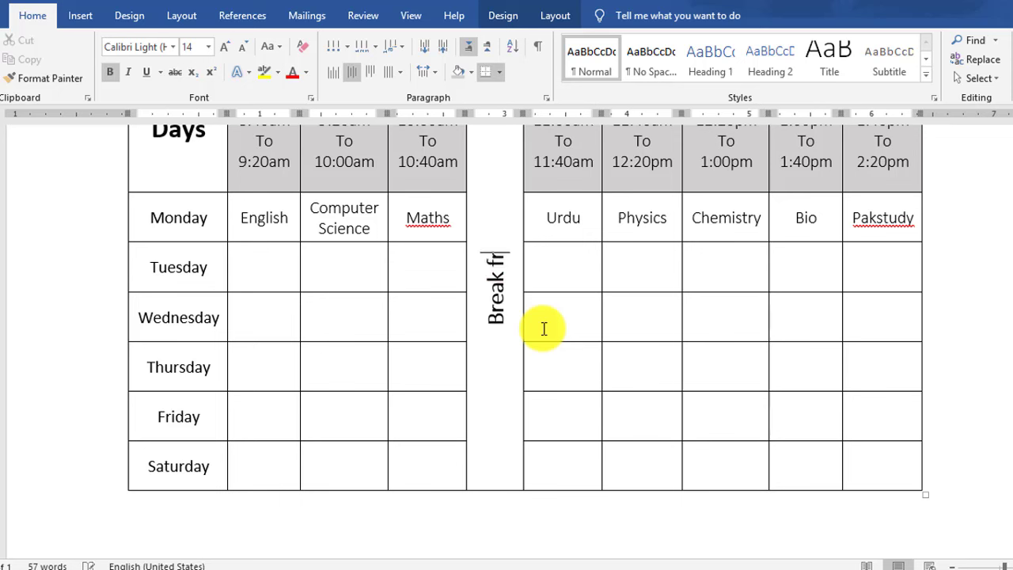
type("om 1")
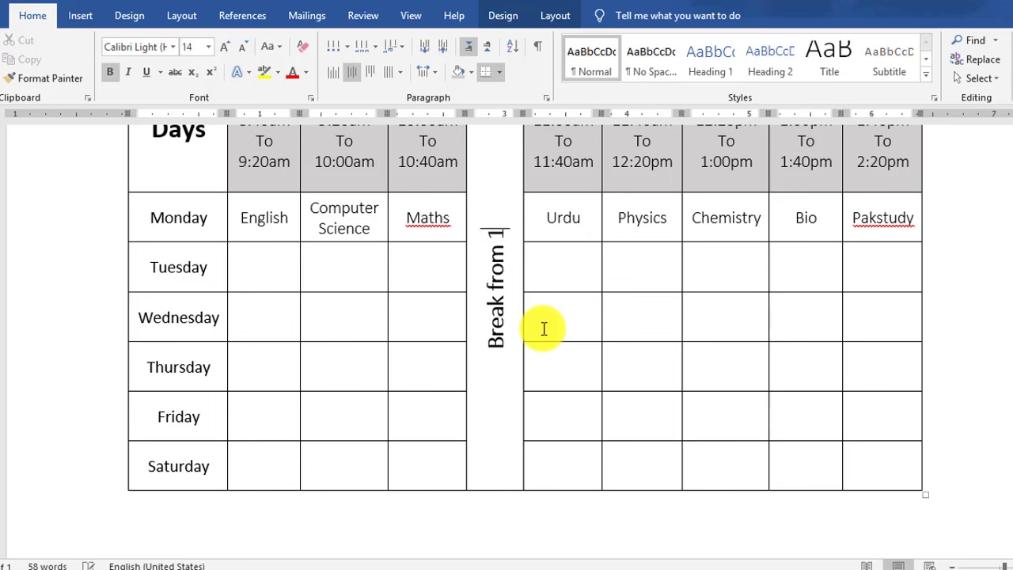
type("0:4")
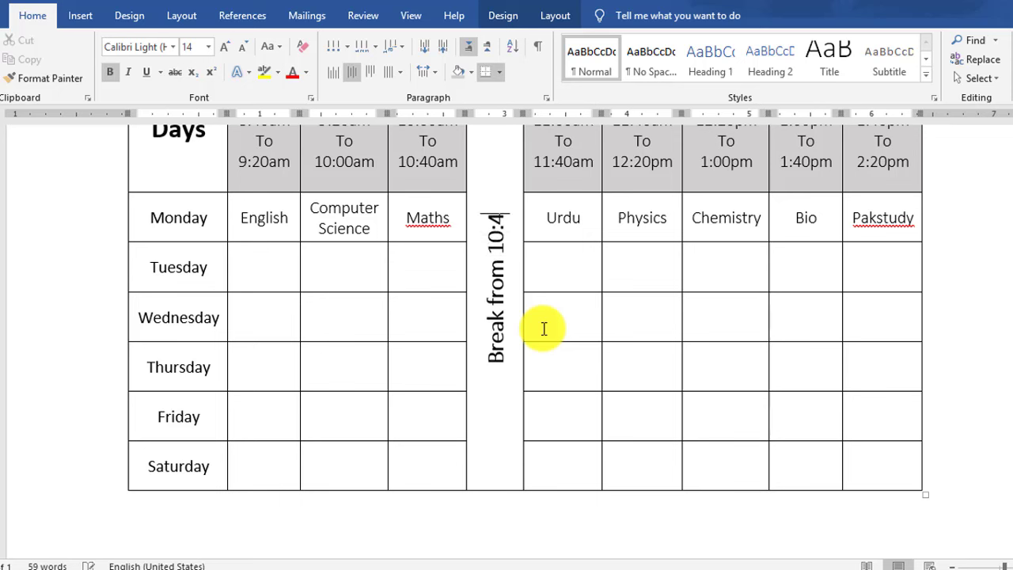
type("0 to")
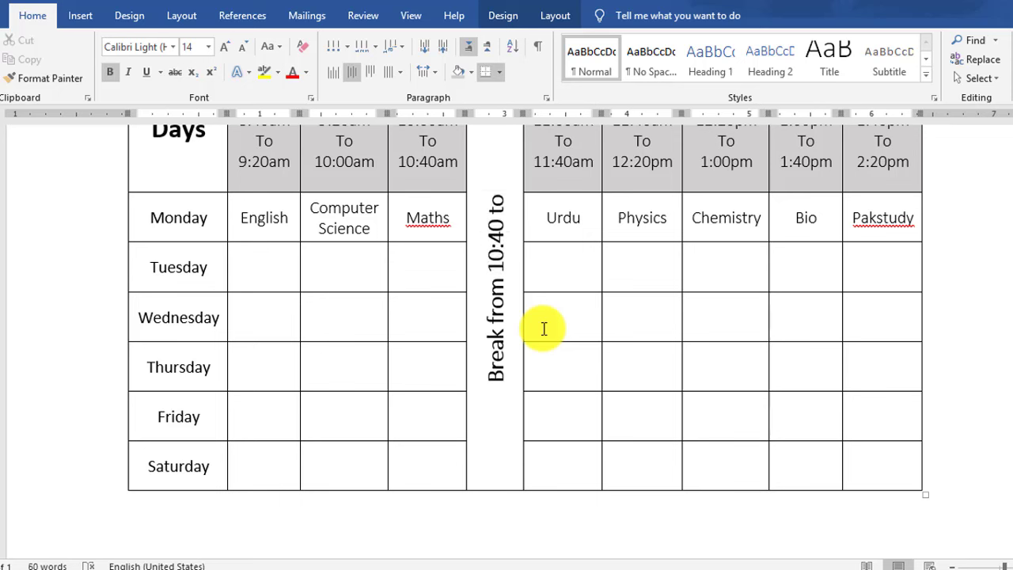
type(" 11:")
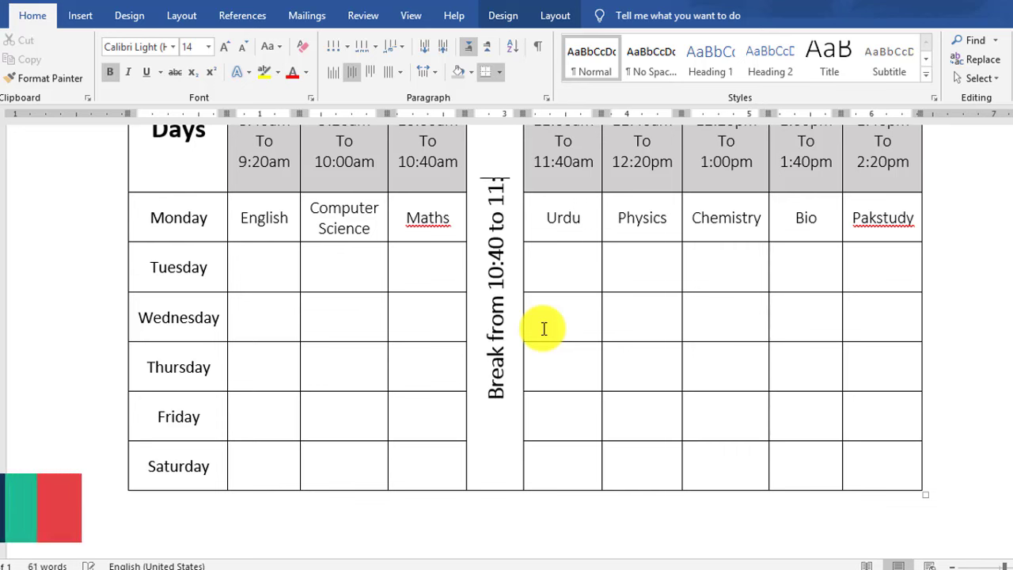
type("00am")
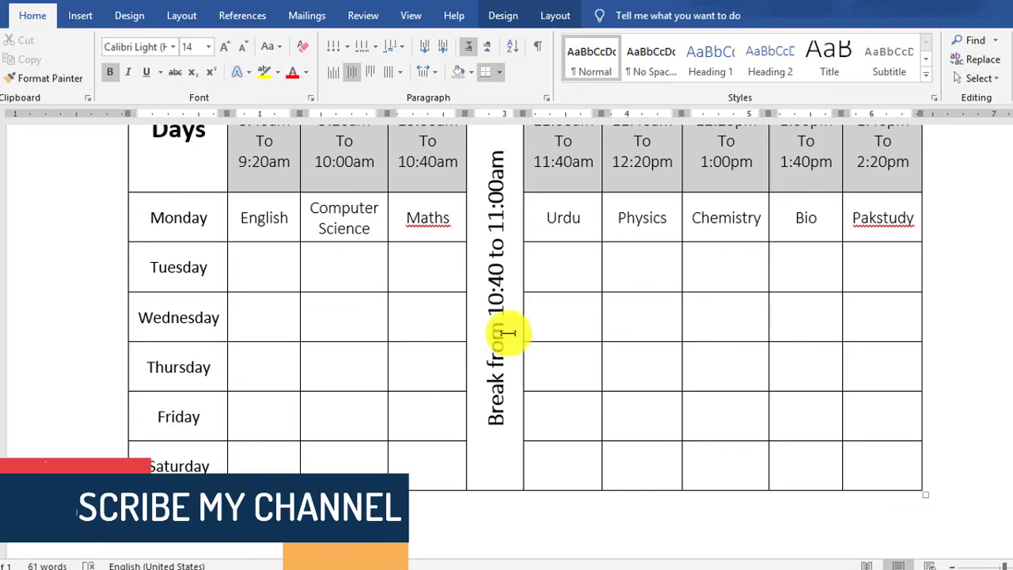
left_click(494, 267)
type("0a")
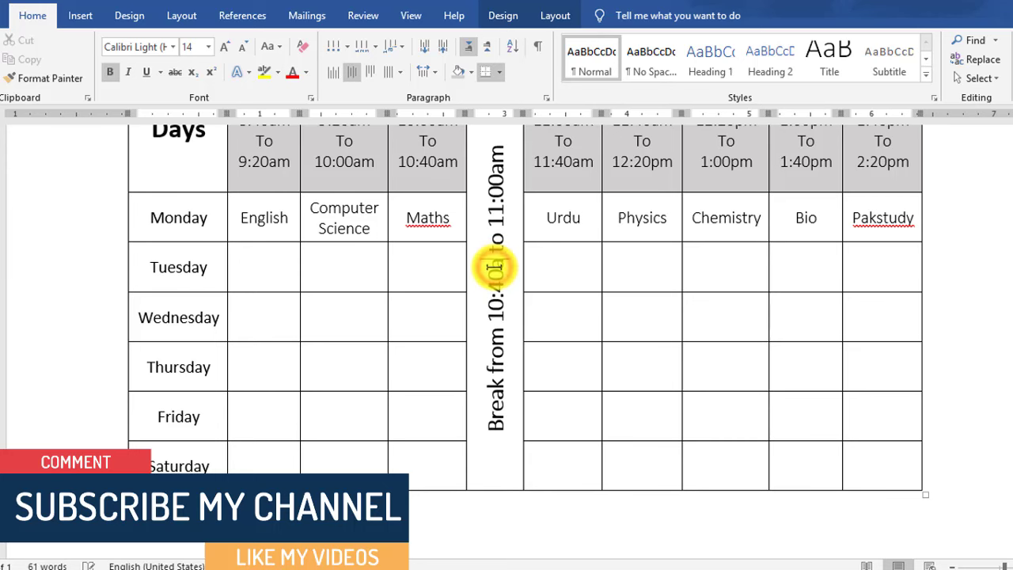
type("m")
scroll(493, 293, "up", 3)
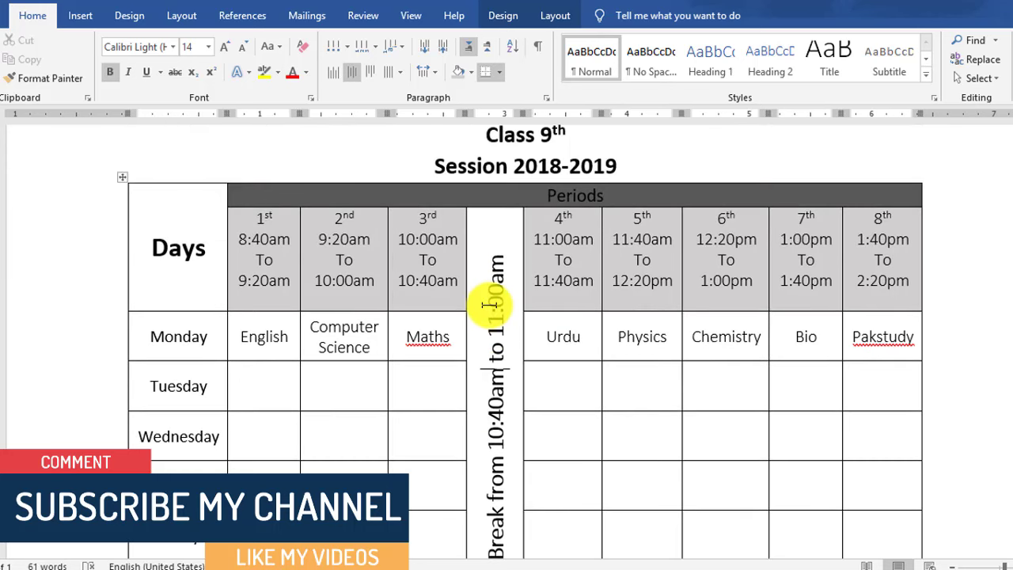
scroll(488, 304, "down", 3)
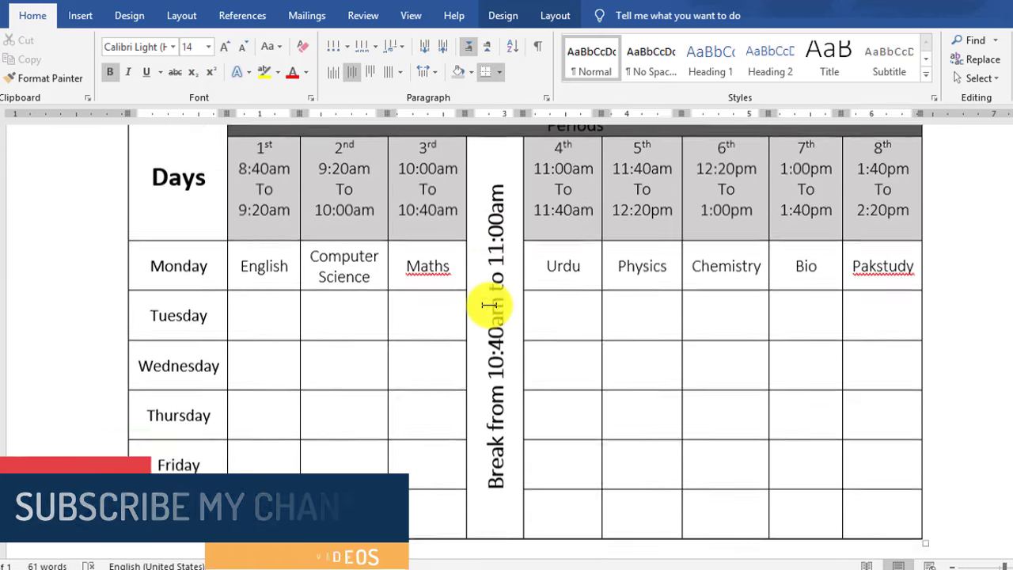
- Type = ditto marks in Tuesday's English, Computer Science and Maths cells and copy them
left_click(271, 266)
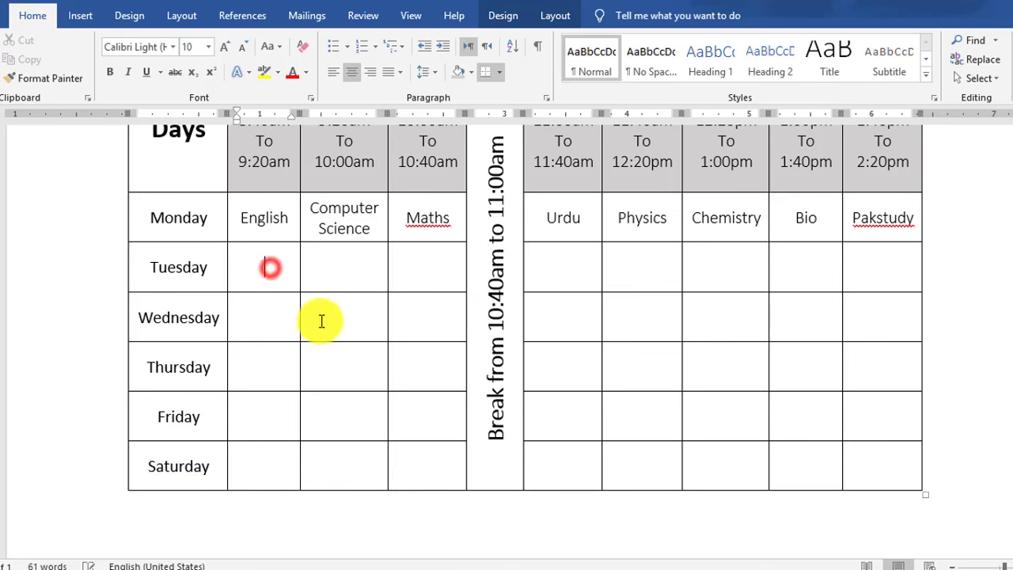
type("=")
left_click(339, 272)
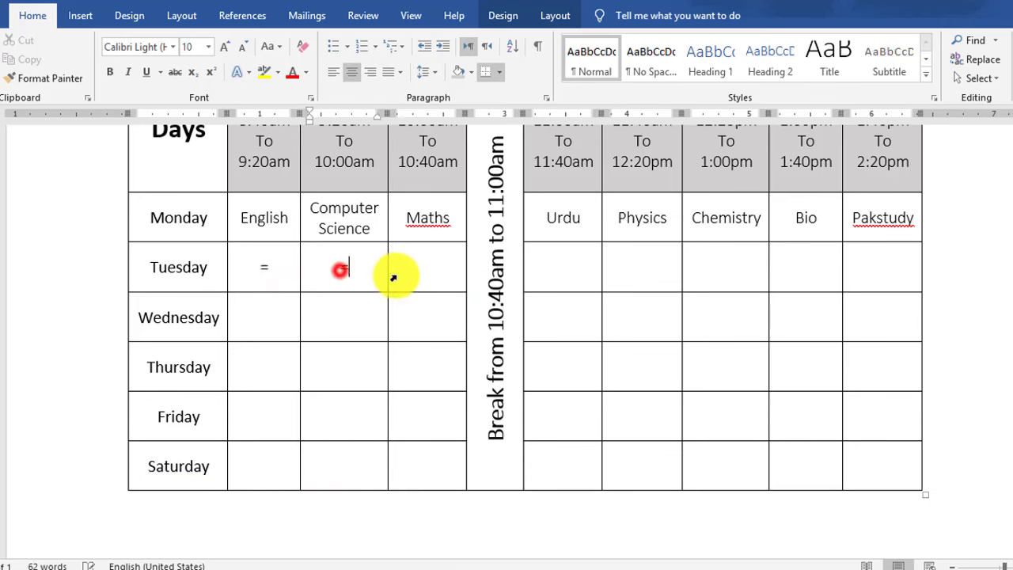
type("=")
left_click(431, 272)
type("=")
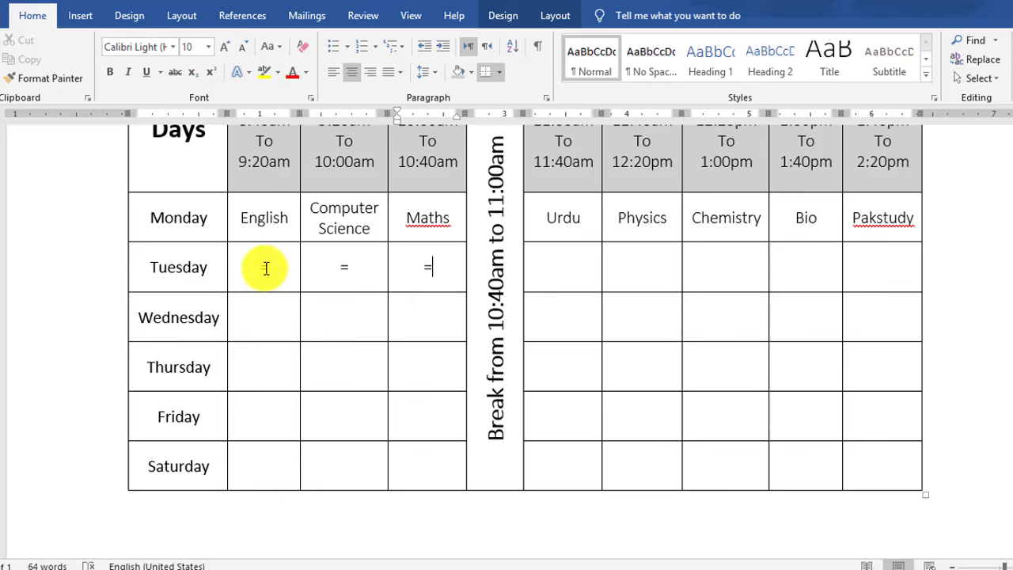
left_click_drag(256, 267, 413, 269)
key("ctrl+c")
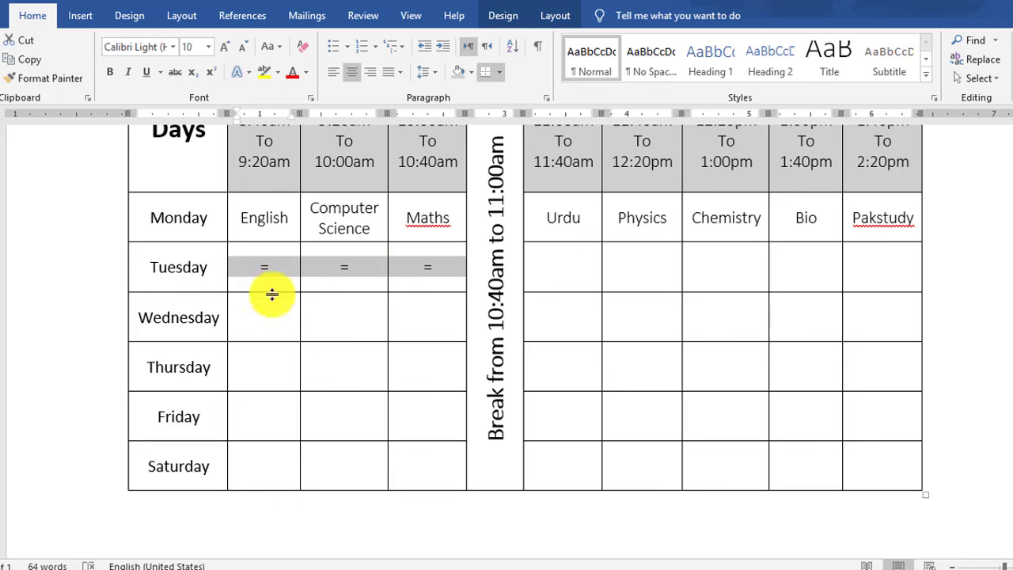
- Paste the three ditto marks into the Wednesday through Saturday rows
left_click(261, 318)
type("=\t=\t=")
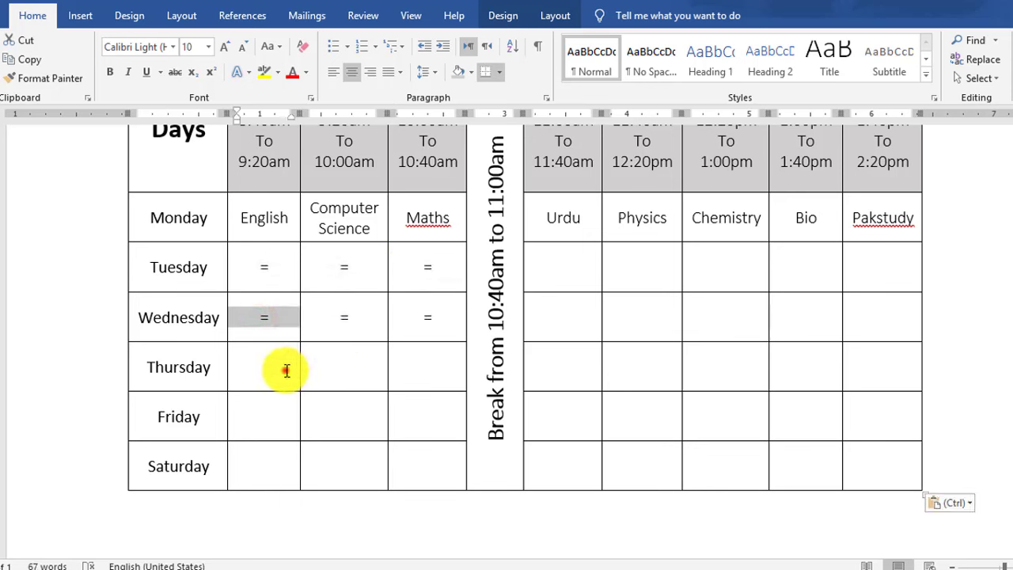
left_click(283, 367)
type("=\t=\t=")
left_click(265, 414)
type("=\t=\t=")
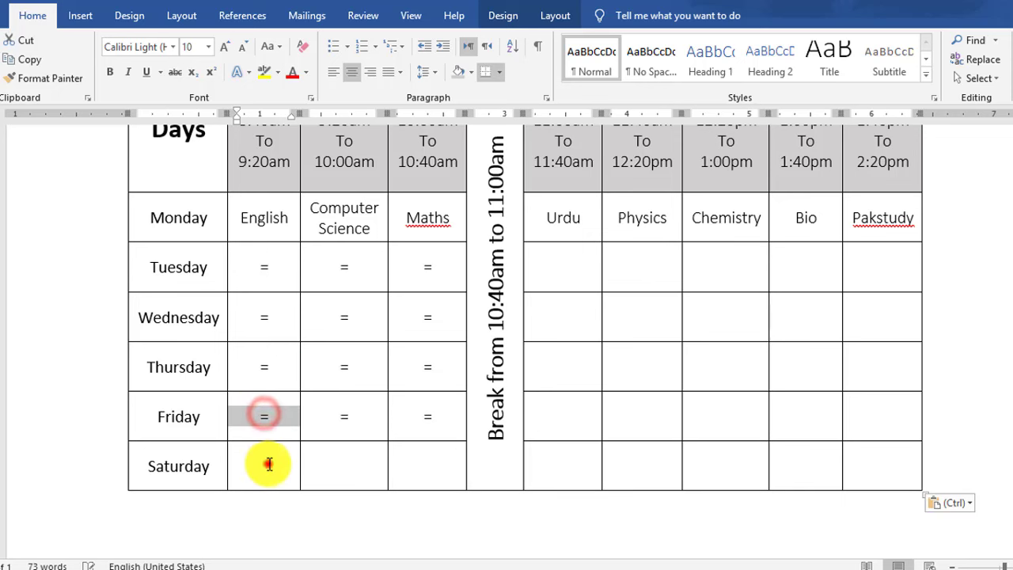
left_click(266, 465)
key("ctrl+v")
- Type = in Tuesday's five post-break cells, Urdu through Pakstudy, and copy them
left_click(570, 270)
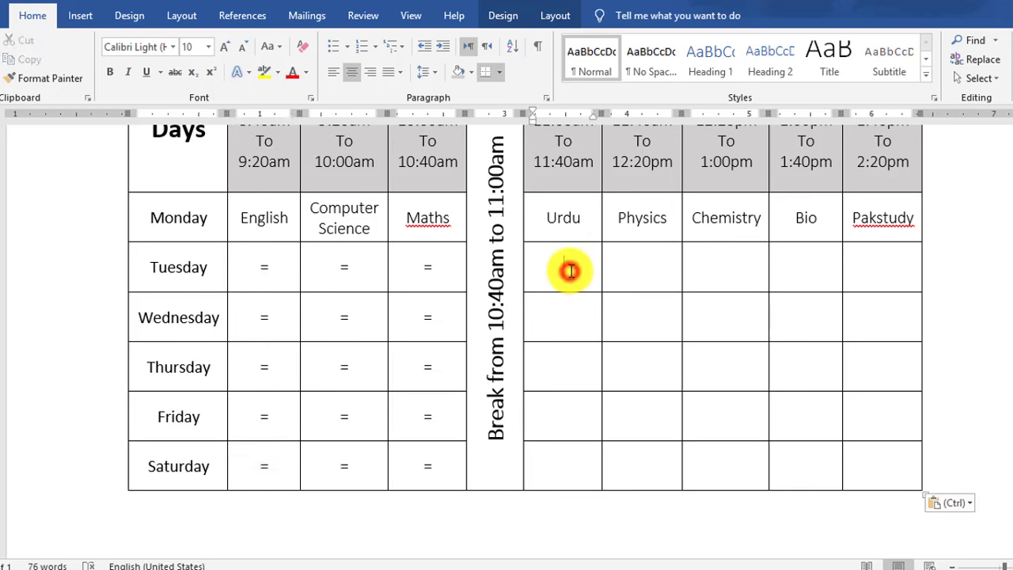
type("=")
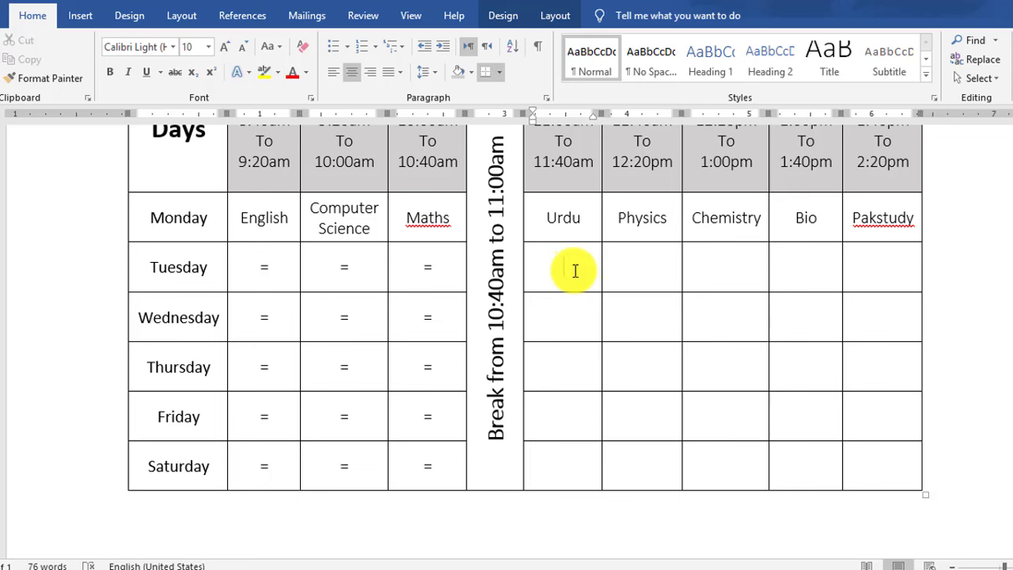
left_click(641, 267)
type("=")
left_click(712, 264)
type("=")
left_click(806, 274)
type("=")
left_click(864, 266)
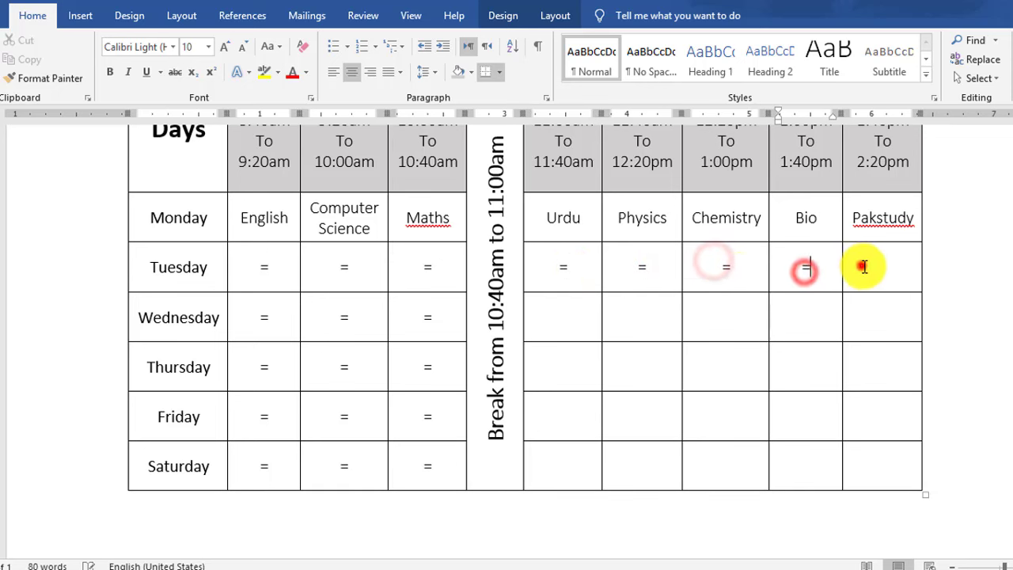
type("=")
left_click_drag(544, 267, 859, 264)
key("ctrl+c")
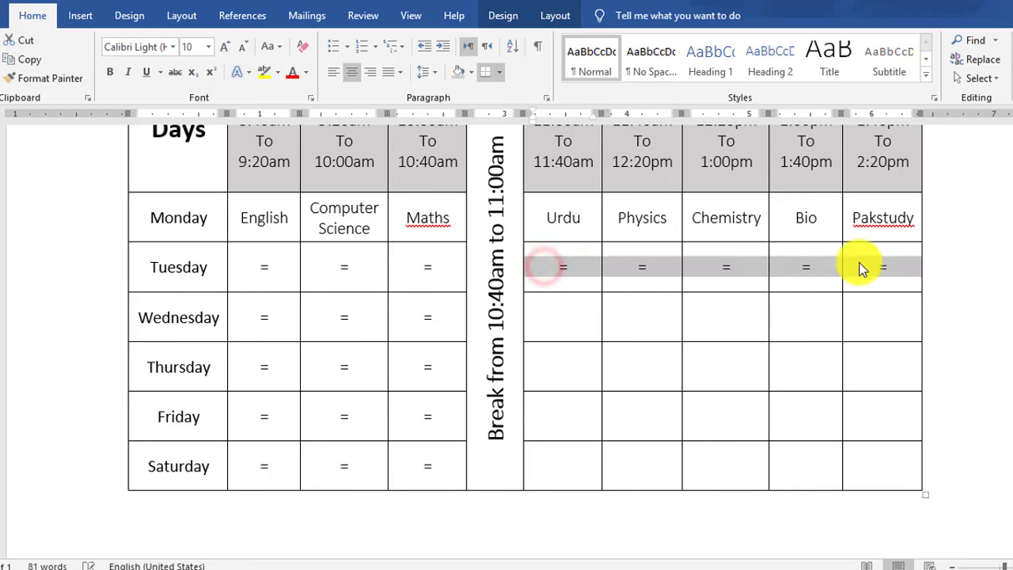
- Paste those five ditto marks into the Wednesday through Saturday rows
left_click(554, 320)
key("ctrl+v")
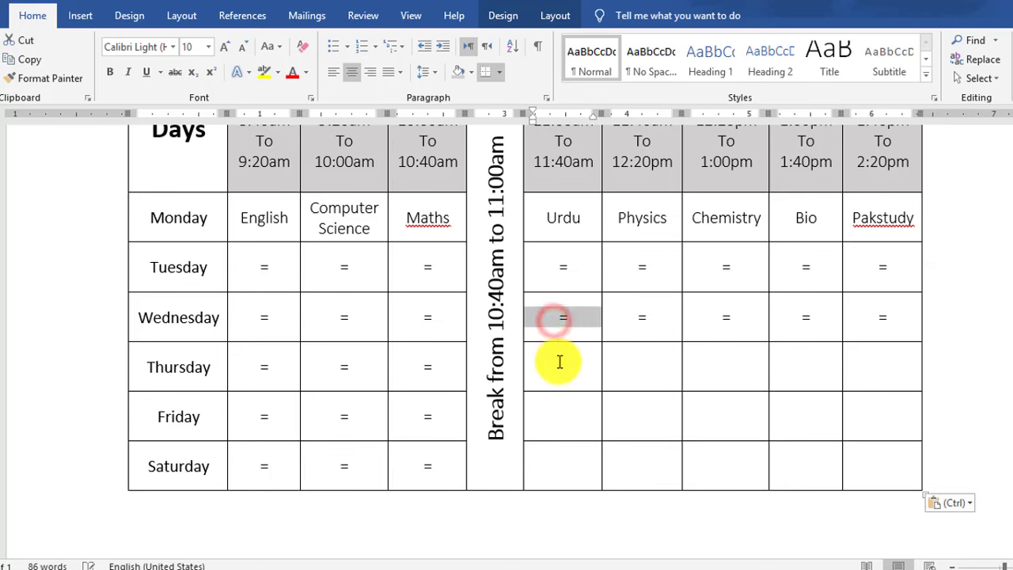
left_click(558, 363)
key("ctrl+v")
left_click(560, 419)
key("ctrl+v")
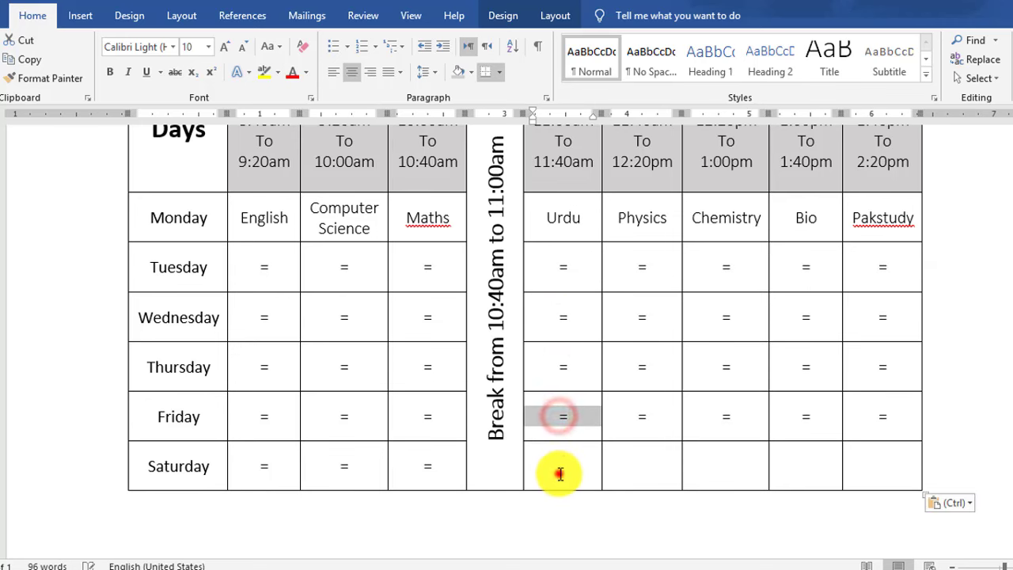
left_click(562, 468)
key("ctrl+v")
scroll(565, 459, "up", 1)
scroll(567, 457, "up", 3)
scroll(324, 328, "down", 1)
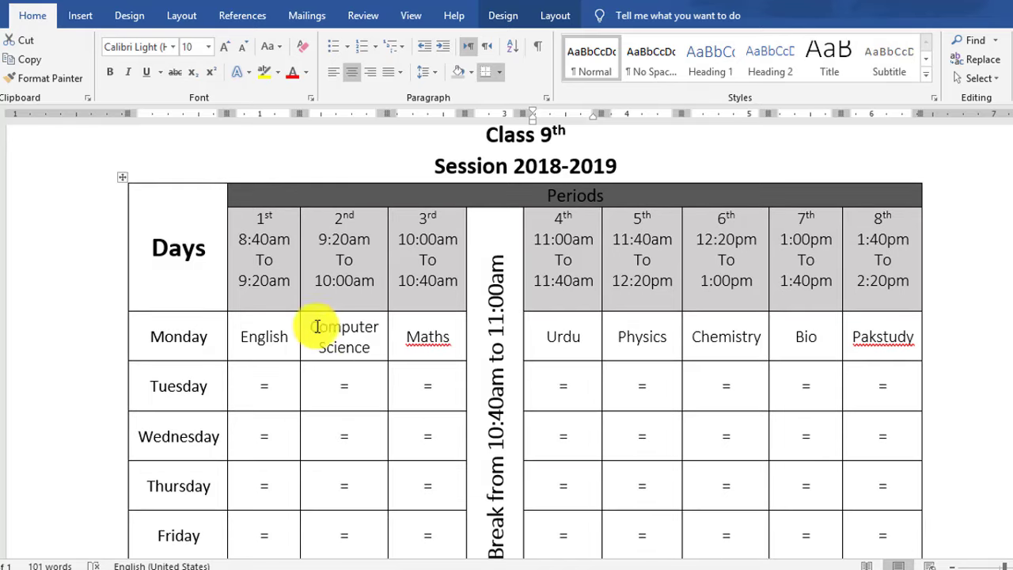
- Shade the Days cell with a custom red colour (Red value 203)
left_click(182, 269)
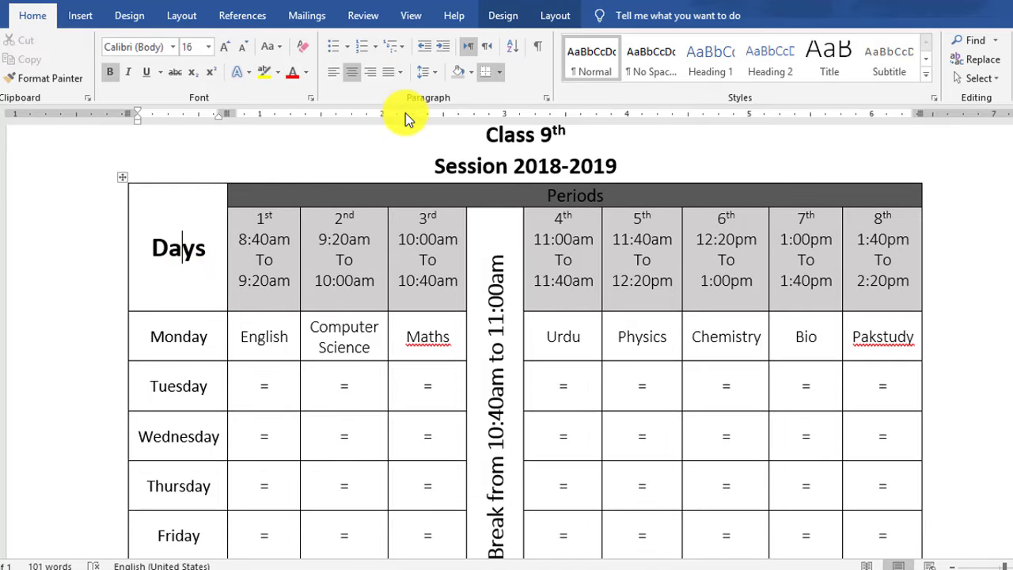
left_click(464, 69)
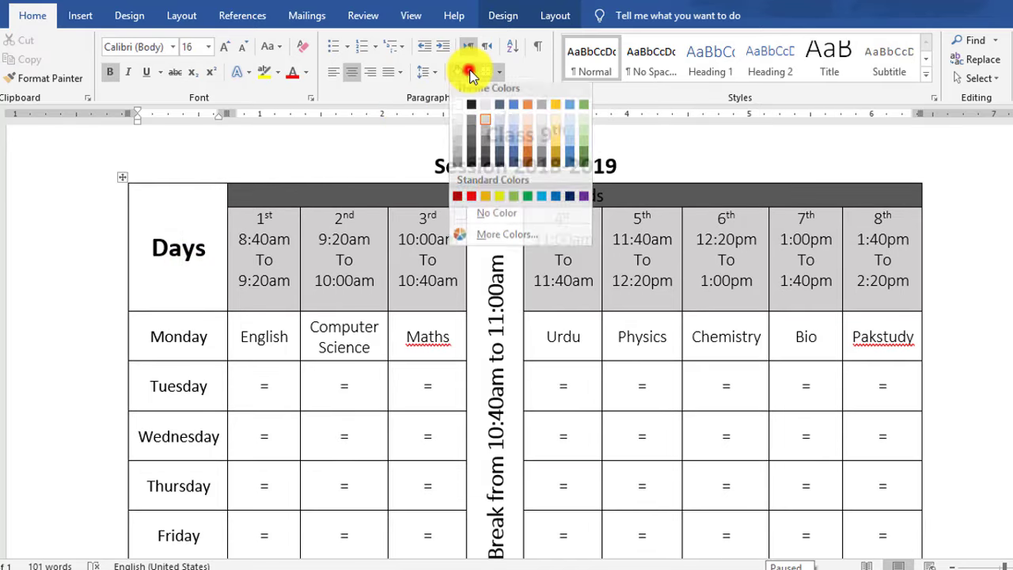
left_click(507, 237)
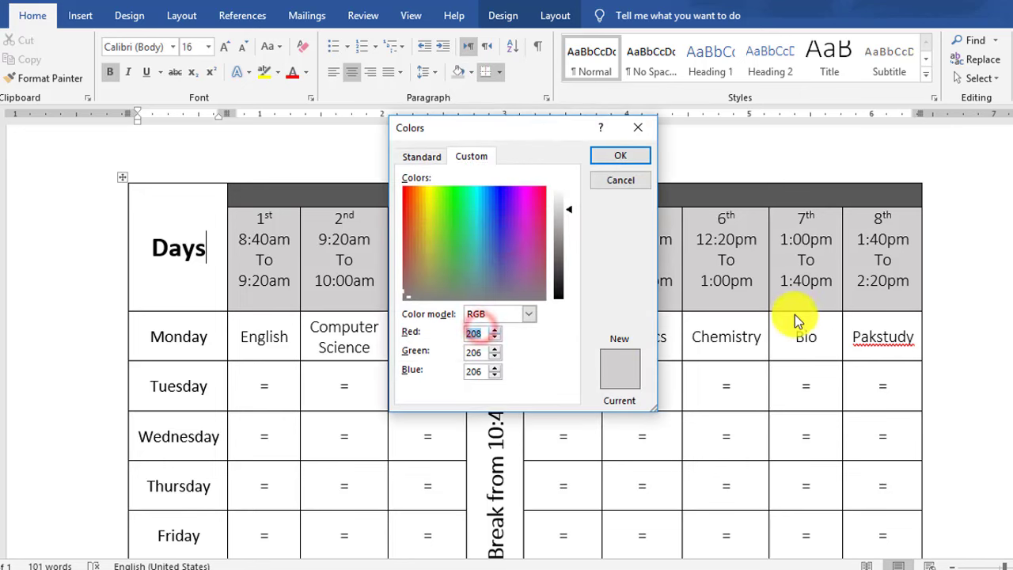
type("203")
key("Tab")
type("65")
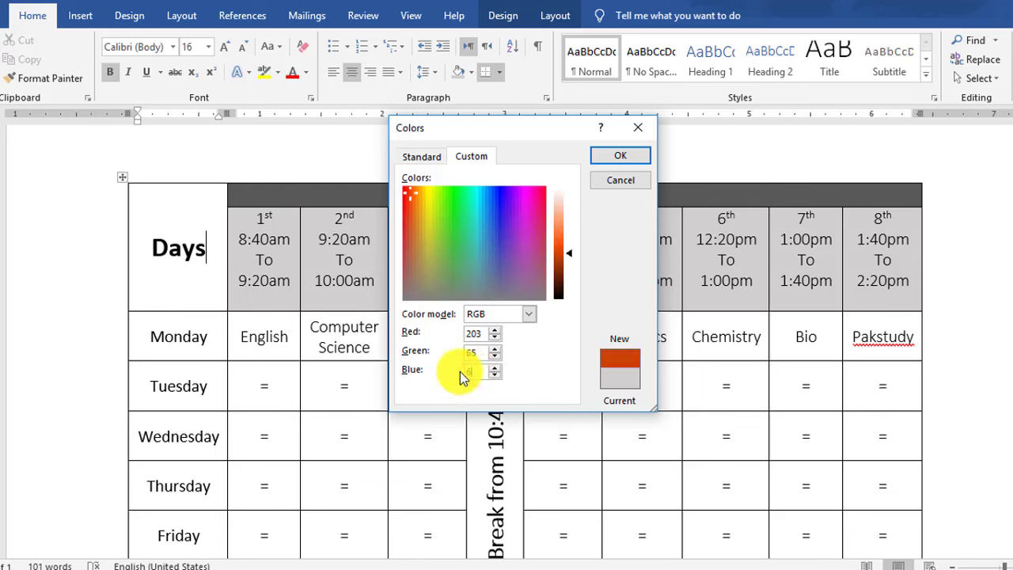
left_click(608, 155)
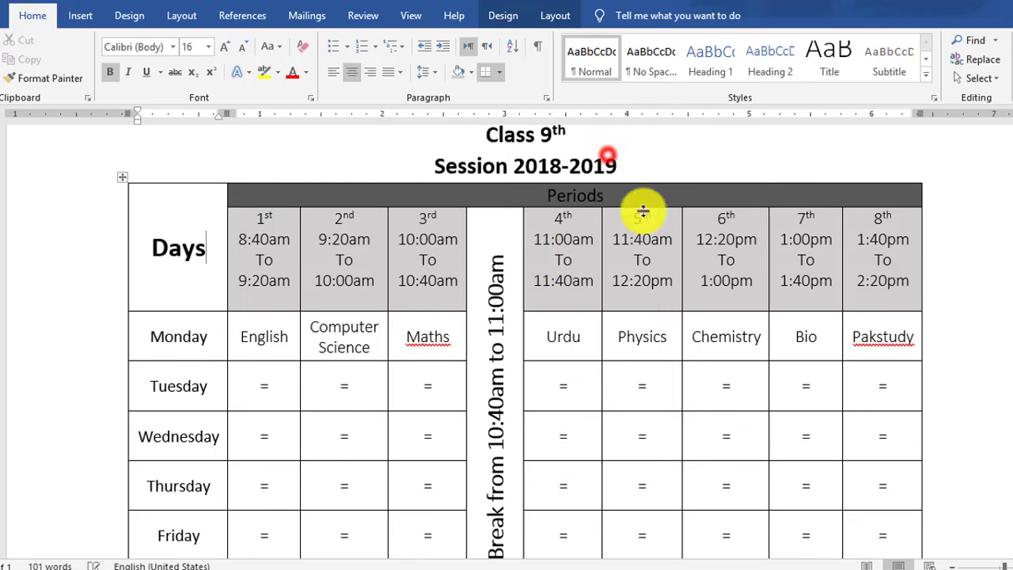
- Change the word Days to white font colour
left_click_drag(205, 251, 146, 252)
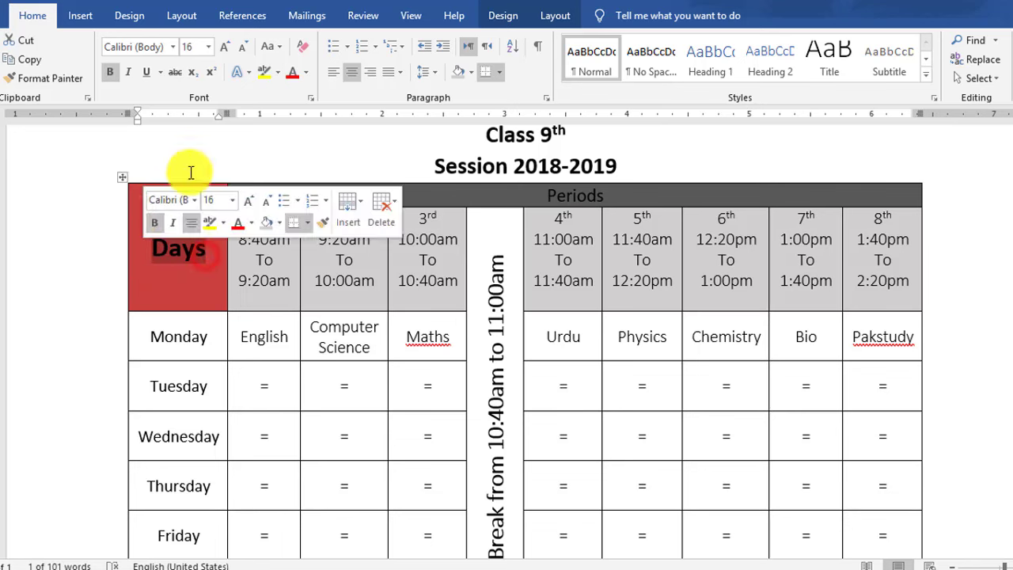
left_click(305, 77)
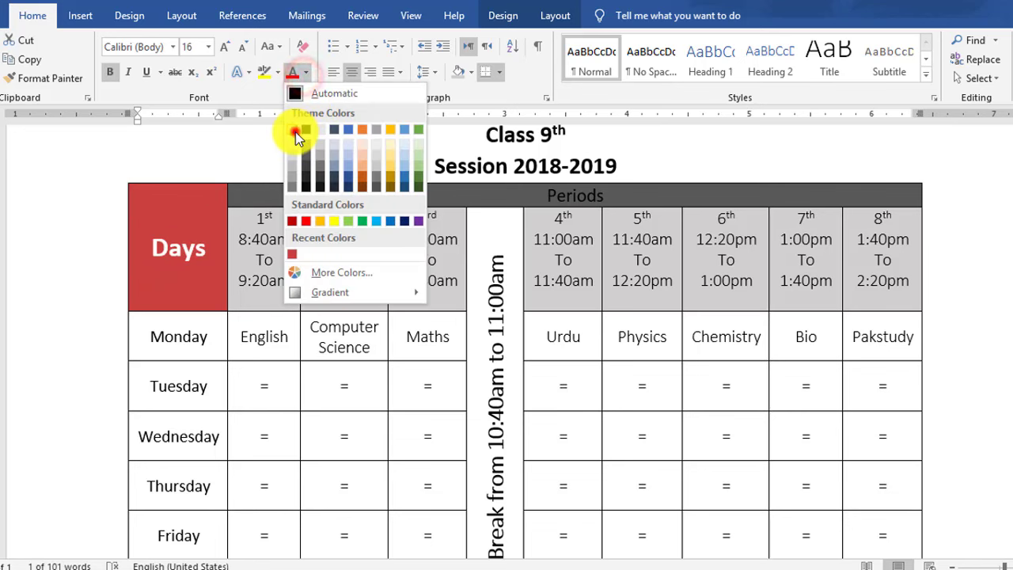
left_click(297, 133)
- Make the Periods header row taller and centre Periods vertically in its cell
left_click(372, 261)
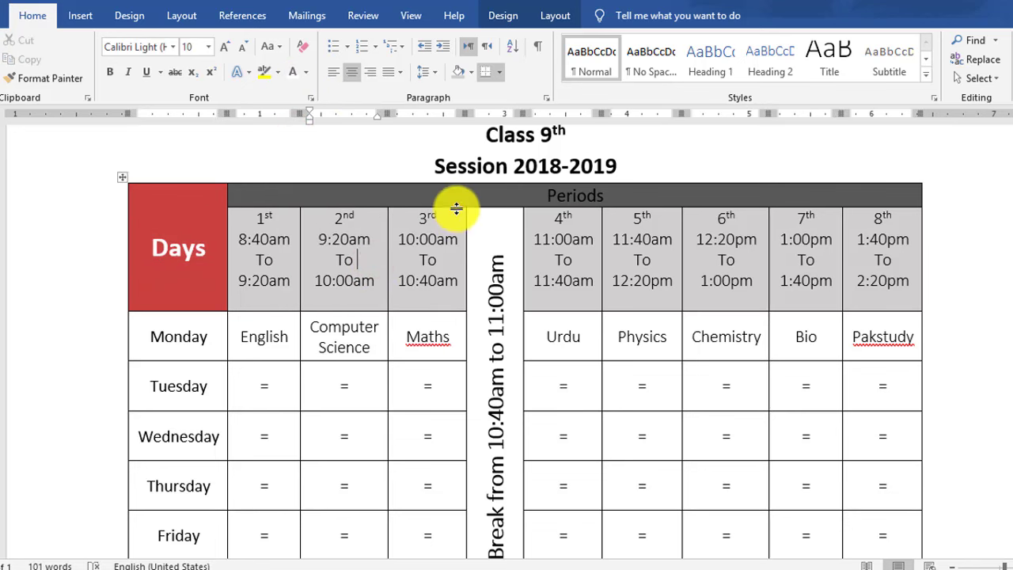
left_click_drag(456, 209, 456, 229)
left_click(505, 196)
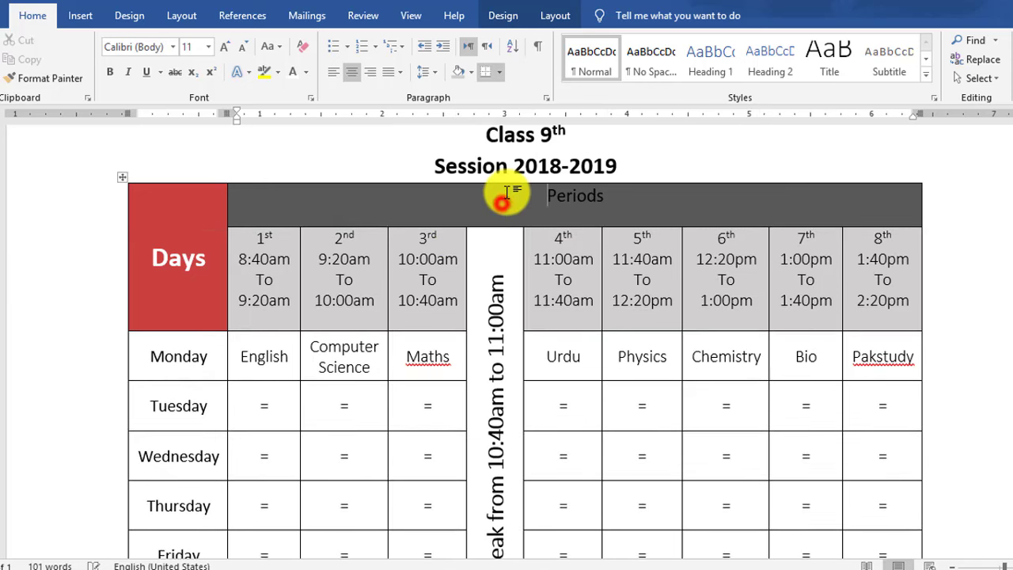
left_click(554, 15)
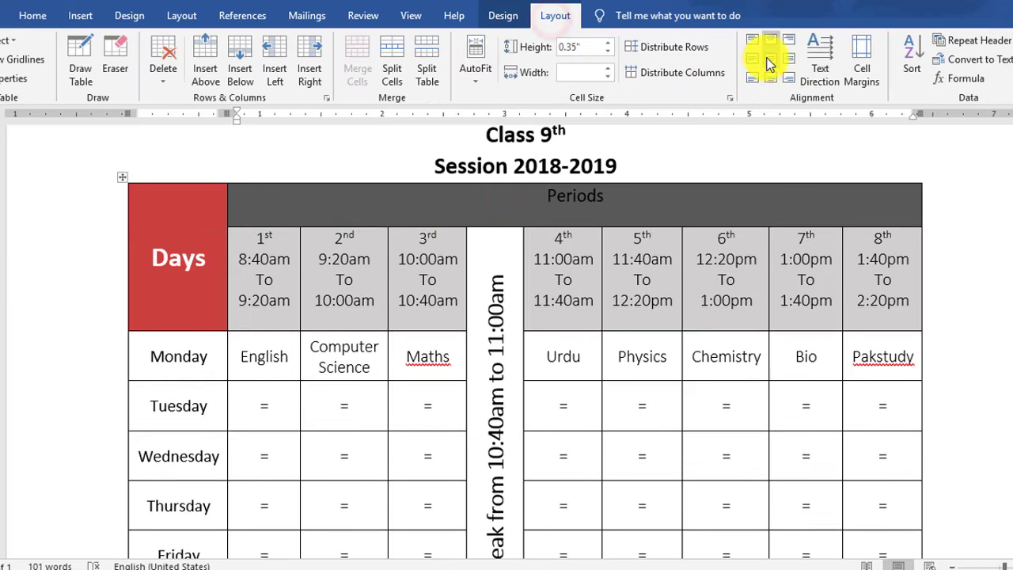
left_click(770, 59)
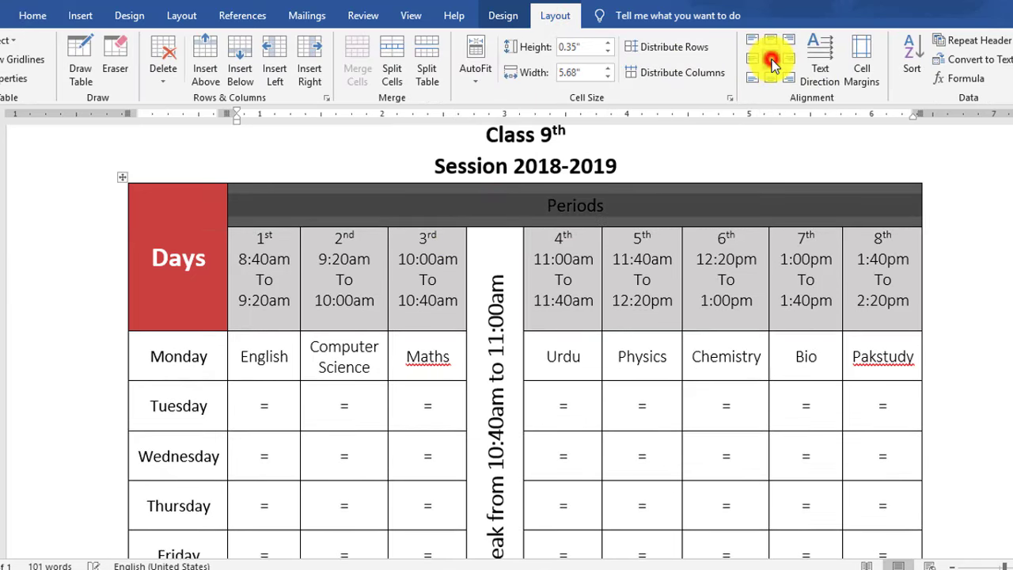
- Shade the Periods row dark grey and make its text white, bold, 14 pt
left_click(33, 16)
left_click(473, 72)
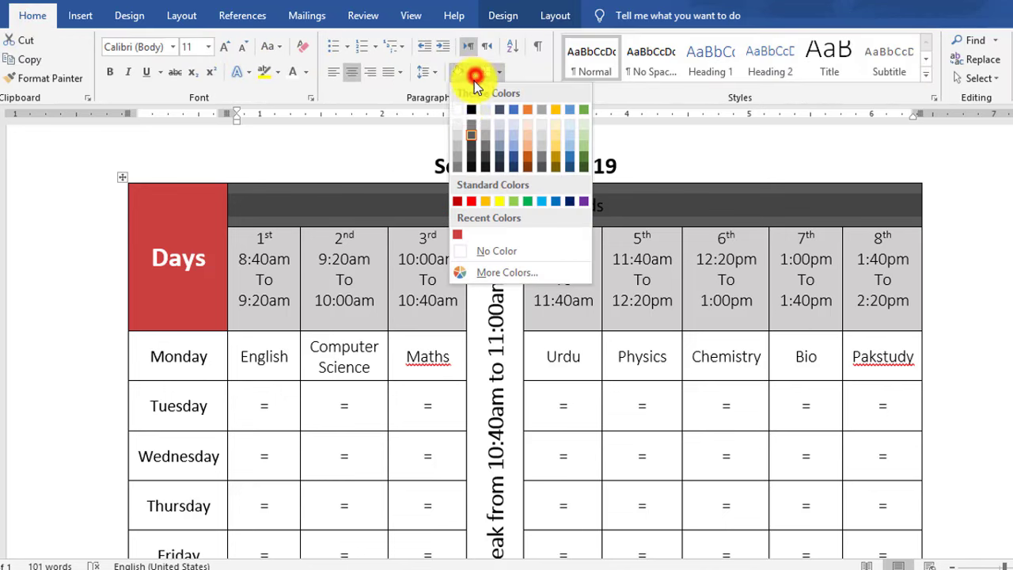
left_click(456, 111)
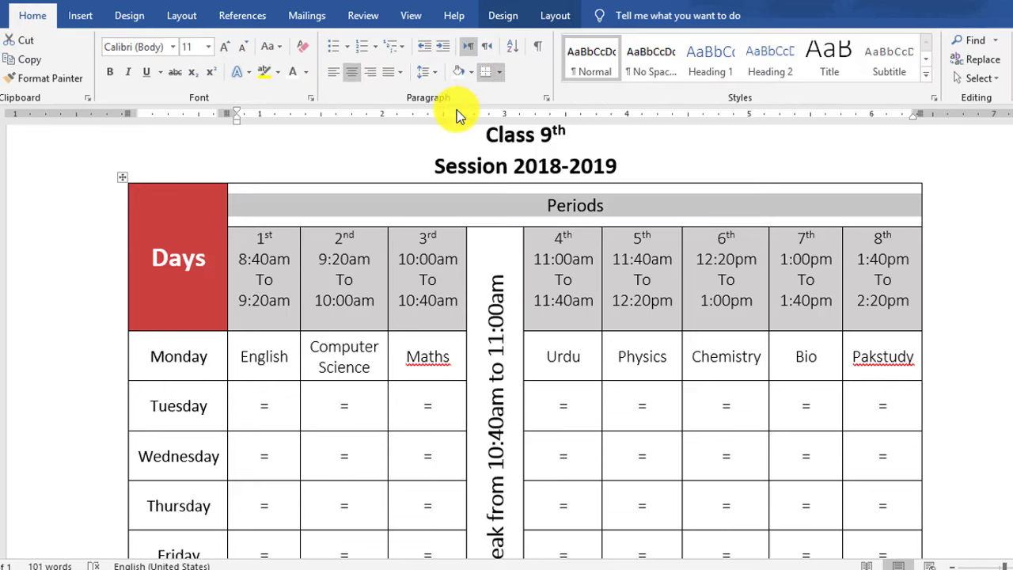
left_click(292, 73)
left_click(109, 72)
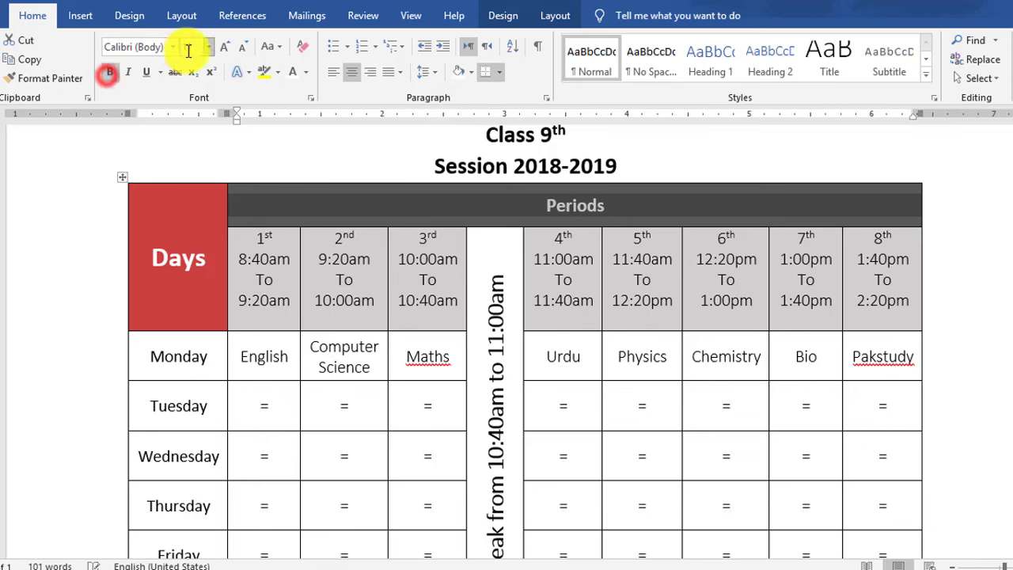
type("14")
key("Return")
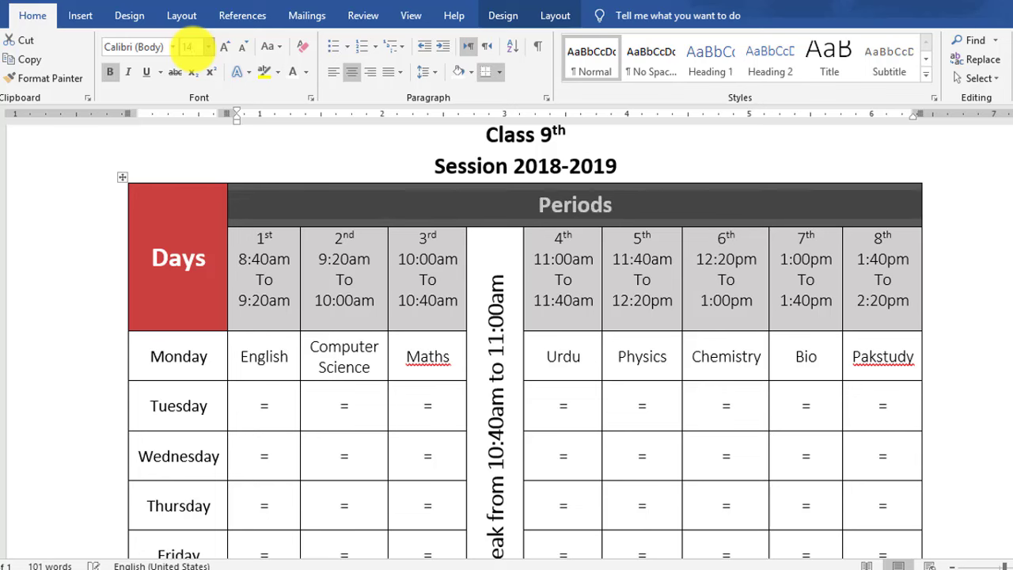
left_click(295, 155)
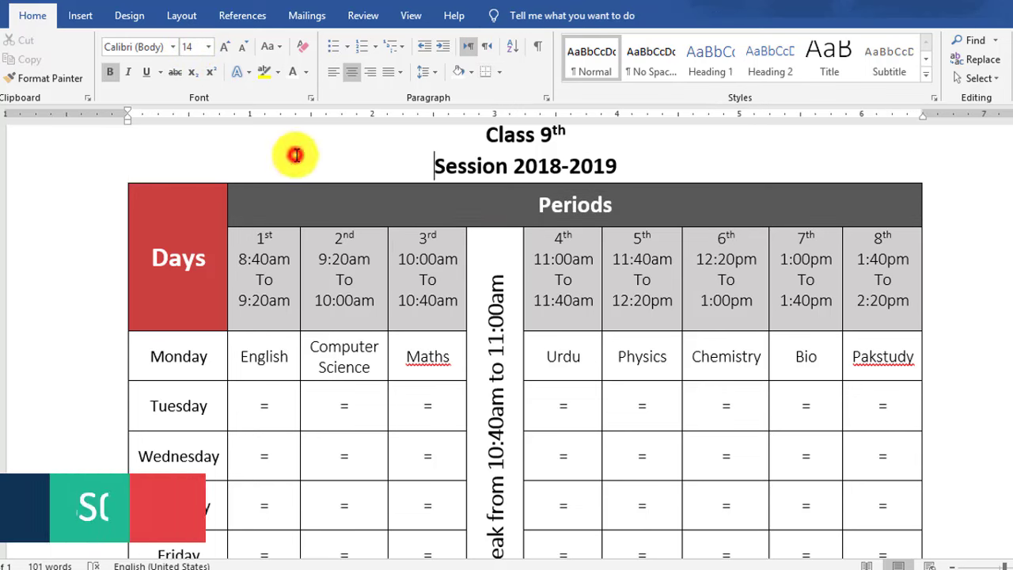
- Change the Periods heading to uppercase PERIODS
left_click(593, 207)
left_click_drag(611, 208, 509, 213)
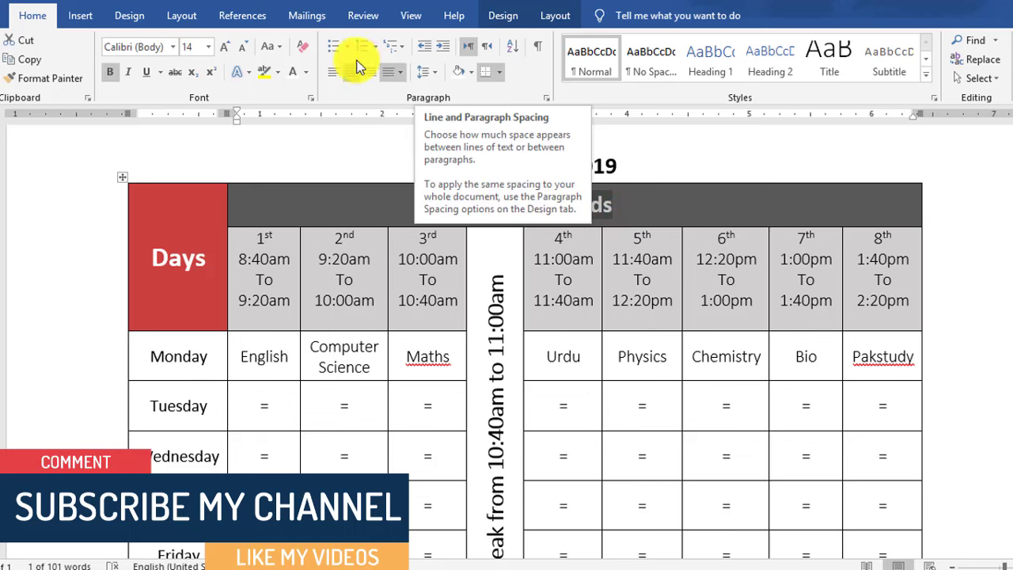
left_click(275, 48)
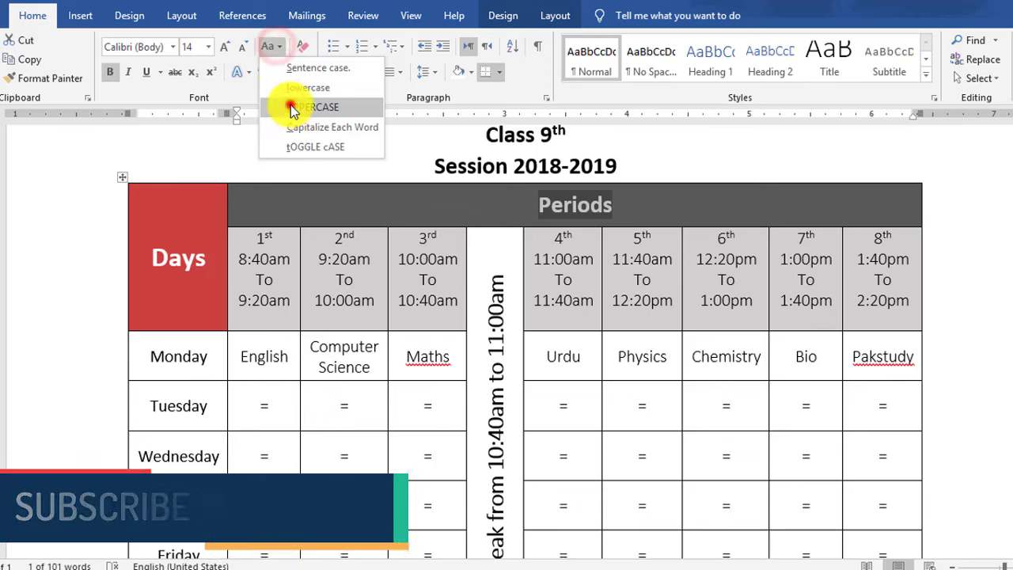
left_click(281, 104)
left_click(509, 205)
- Insert a blank line between the Session 2018-2019 line and the table
scroll(628, 286, "up", 3)
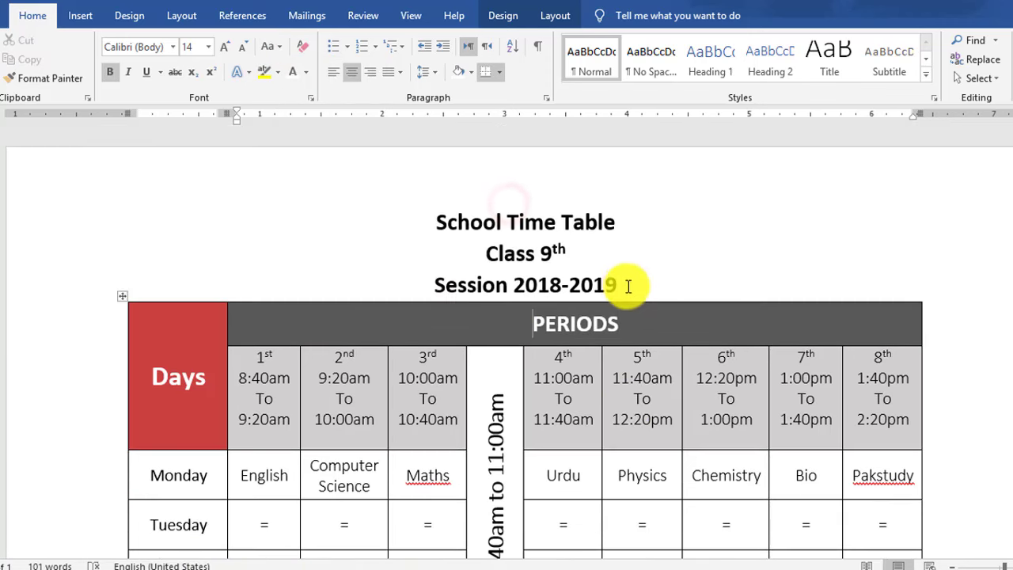
left_click(635, 282)
key("Return")
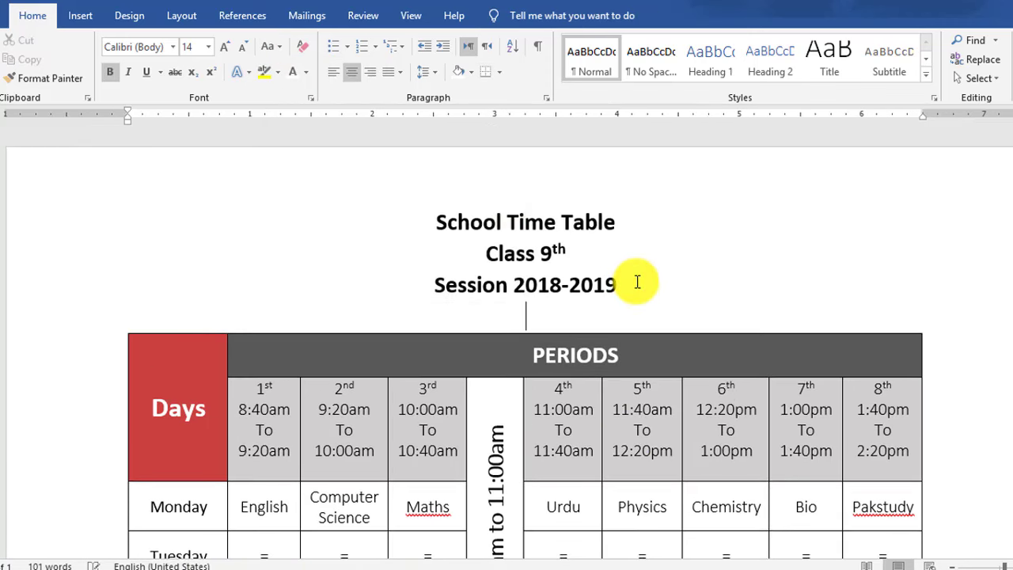
scroll(638, 277, "down", 5)
scroll(640, 274, "down", 3)
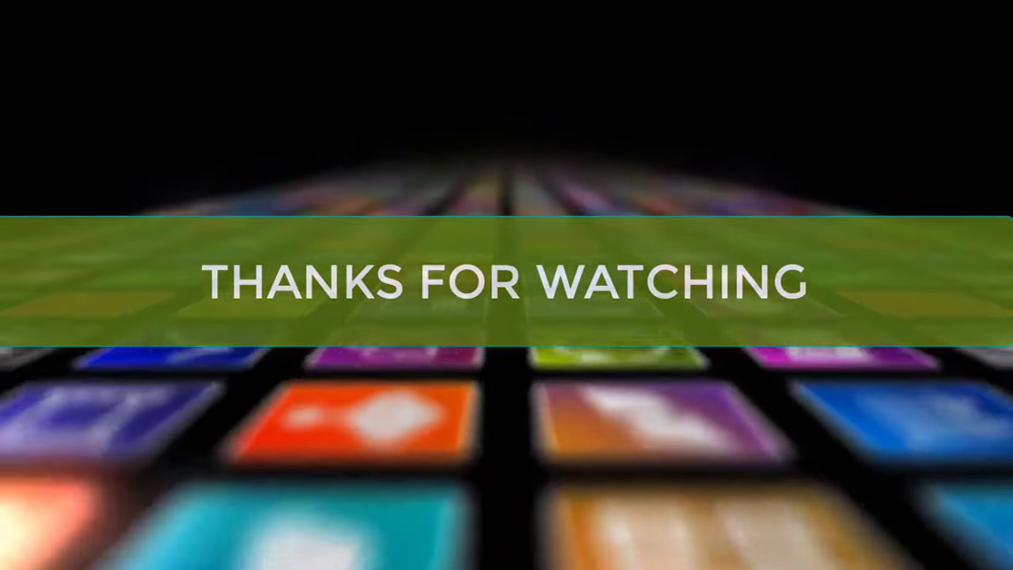